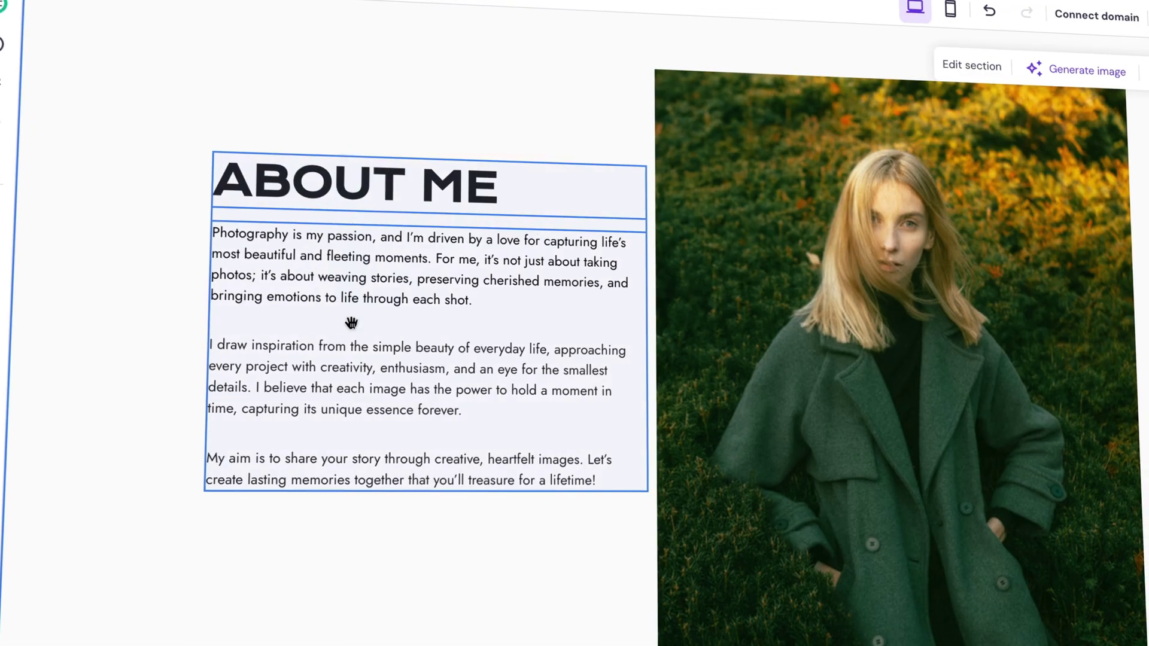
Step: Swap the About Me text block and the portrait image so the text is on the page's right and the image on its left
{"action": "left_click_drag", "start_coordinate": [351, 323], "coordinate": [901, 304]}
{"action": "left_click", "coordinate": [888, 568]}
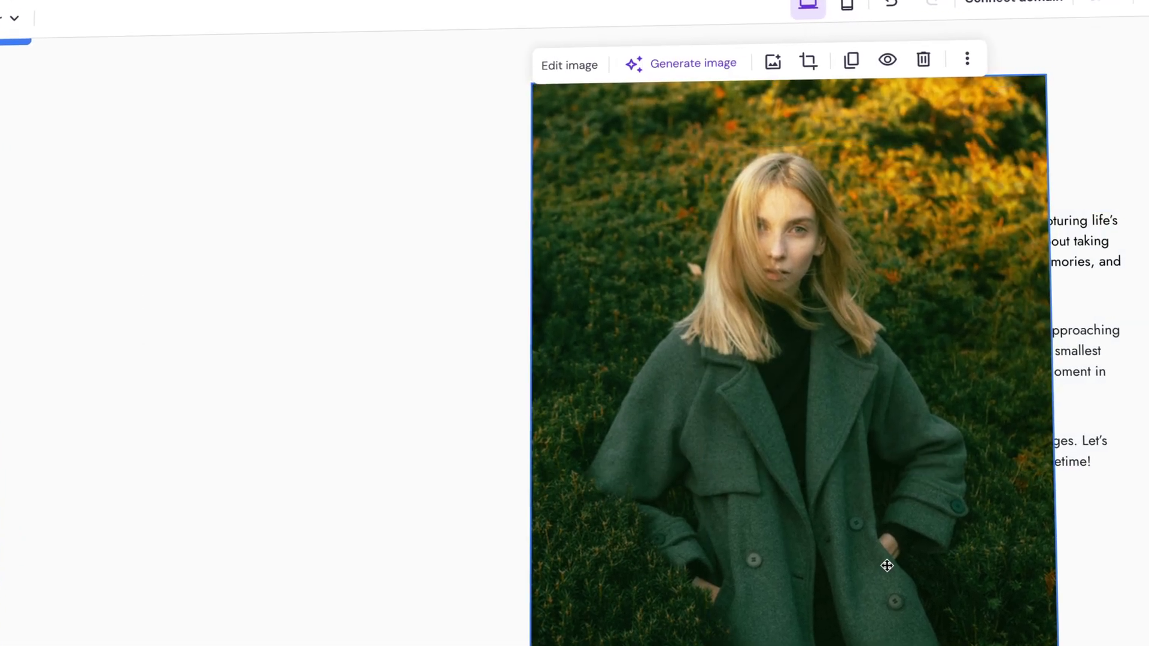
{"action": "left_click_drag", "start_coordinate": [887, 565], "coordinate": [430, 539]}
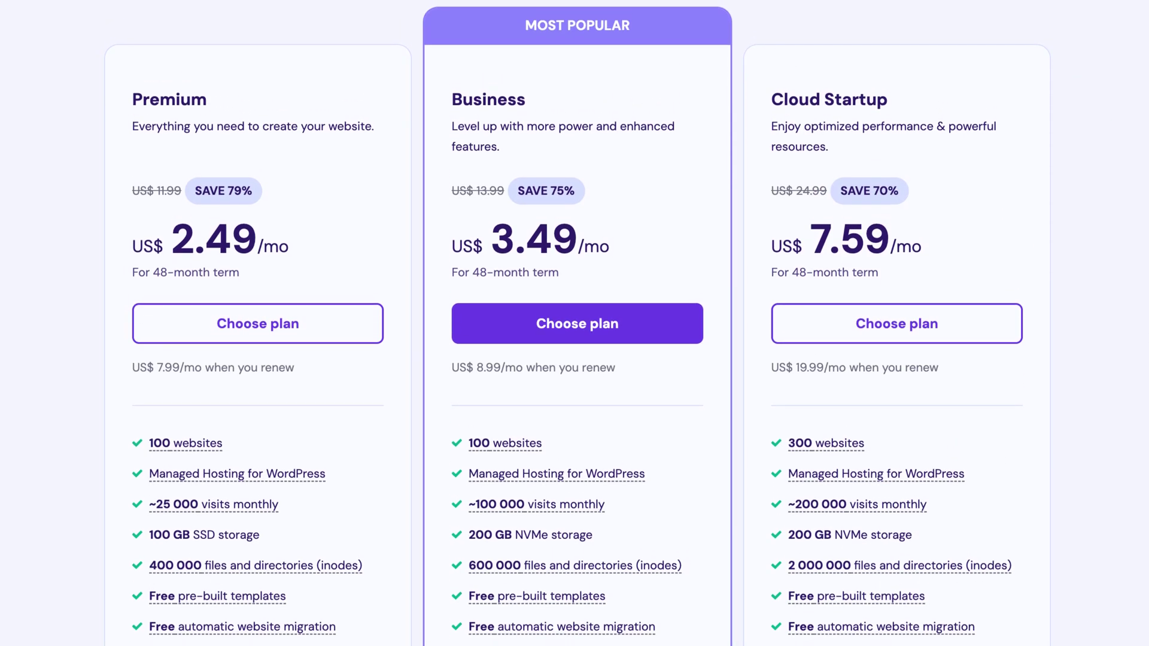
Step: Choose the Premium hosting plan, keep the 48 months period in the cart and proceed to account creation
{"action": "left_click", "coordinate": [167, 332]}
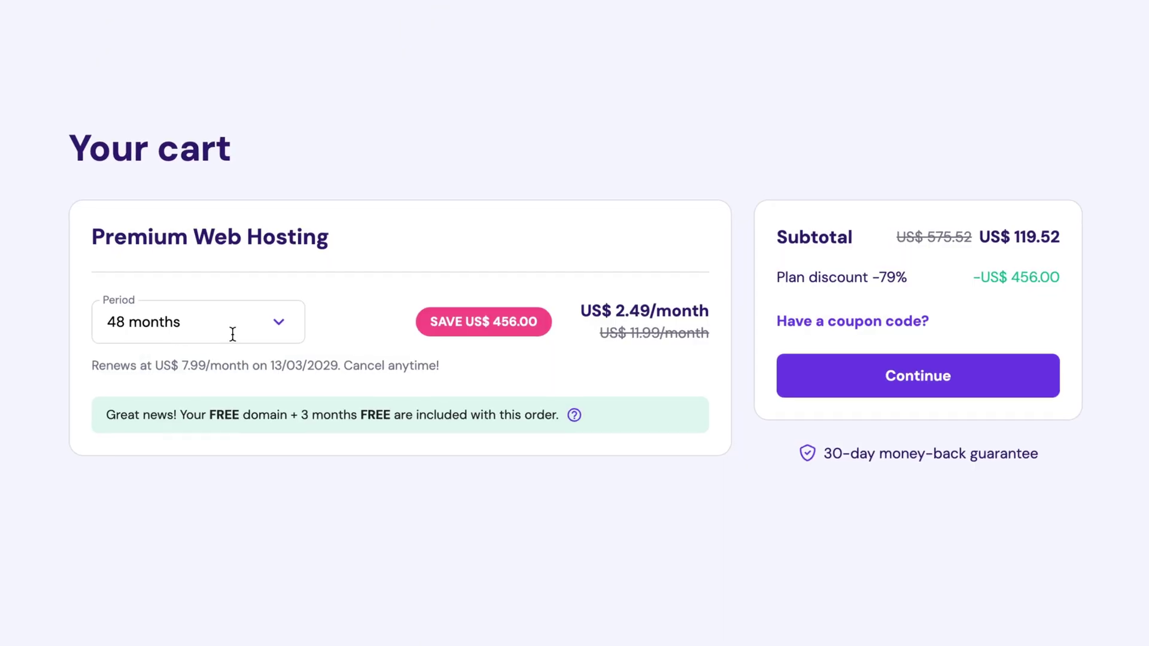
{"action": "left_click", "coordinate": [282, 336]}
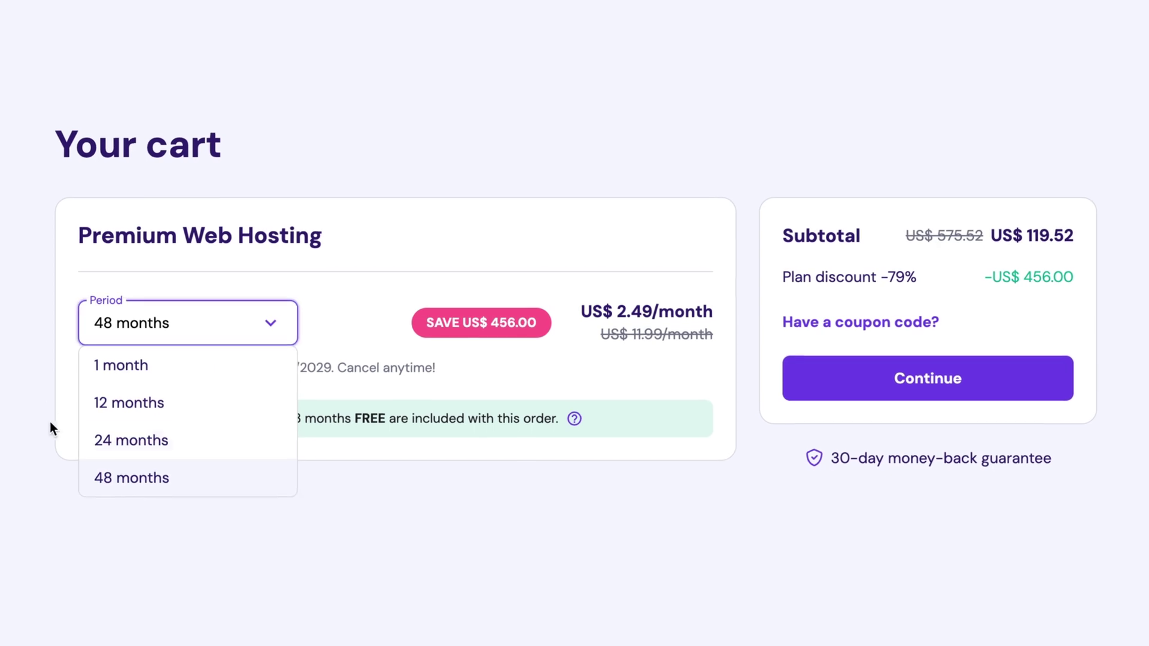
{"action": "left_click", "coordinate": [325, 322]}
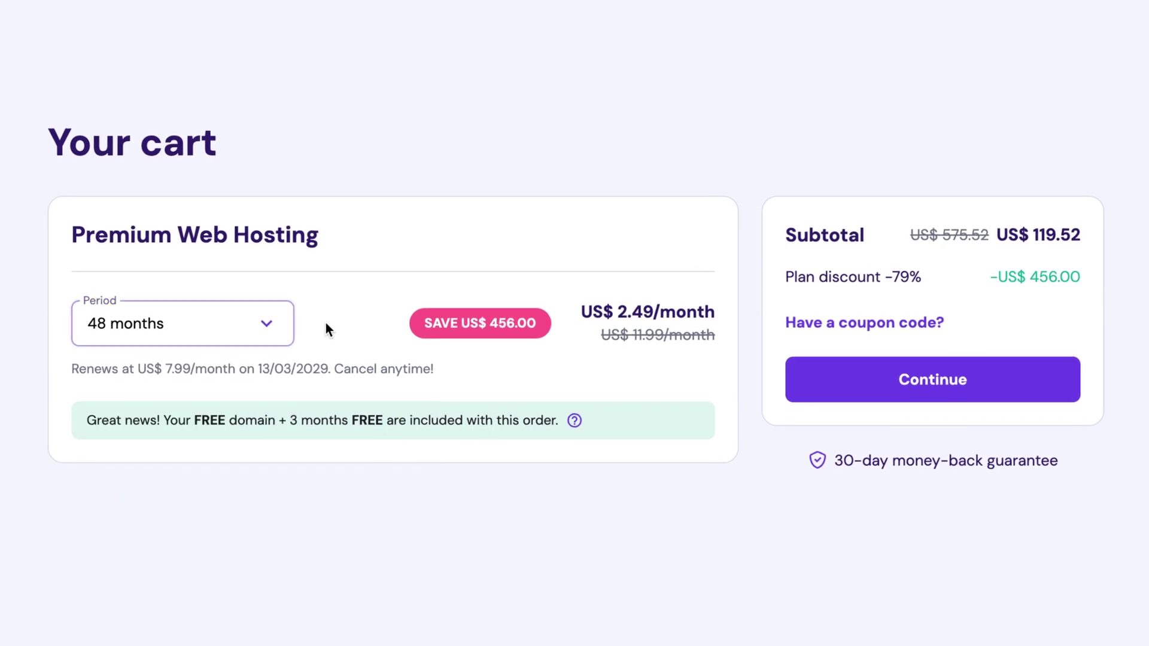
{"action": "left_click", "coordinate": [915, 385]}
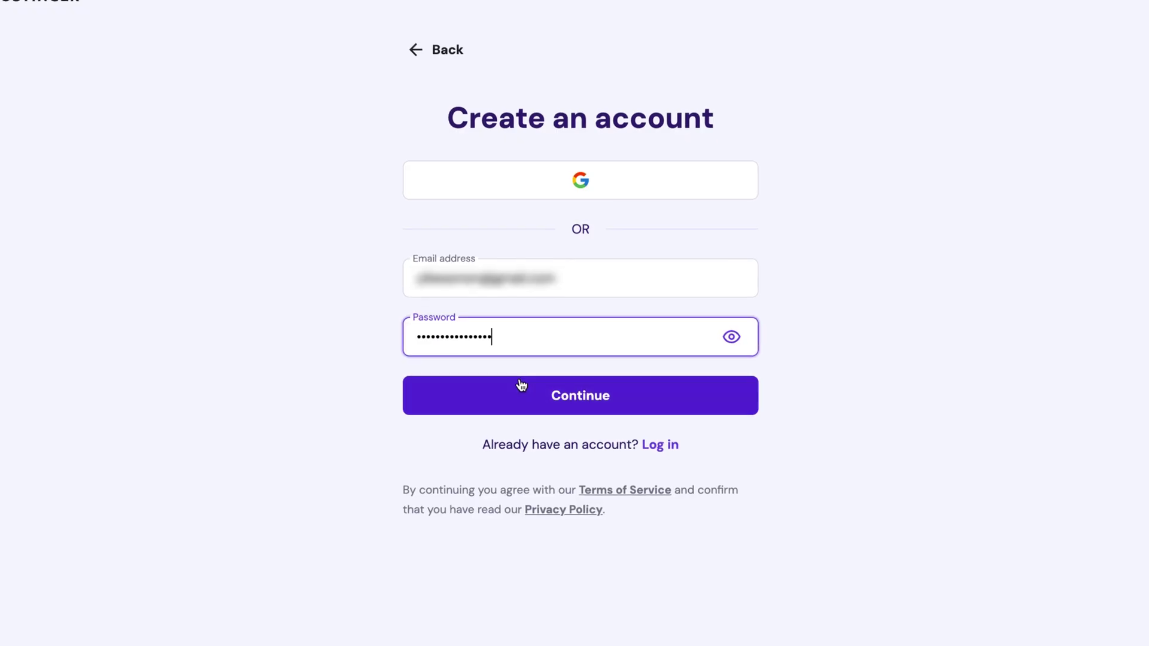
Step: Submit the filled-in account creation form and continue the checkout
{"action": "left_click", "coordinate": [523, 391]}
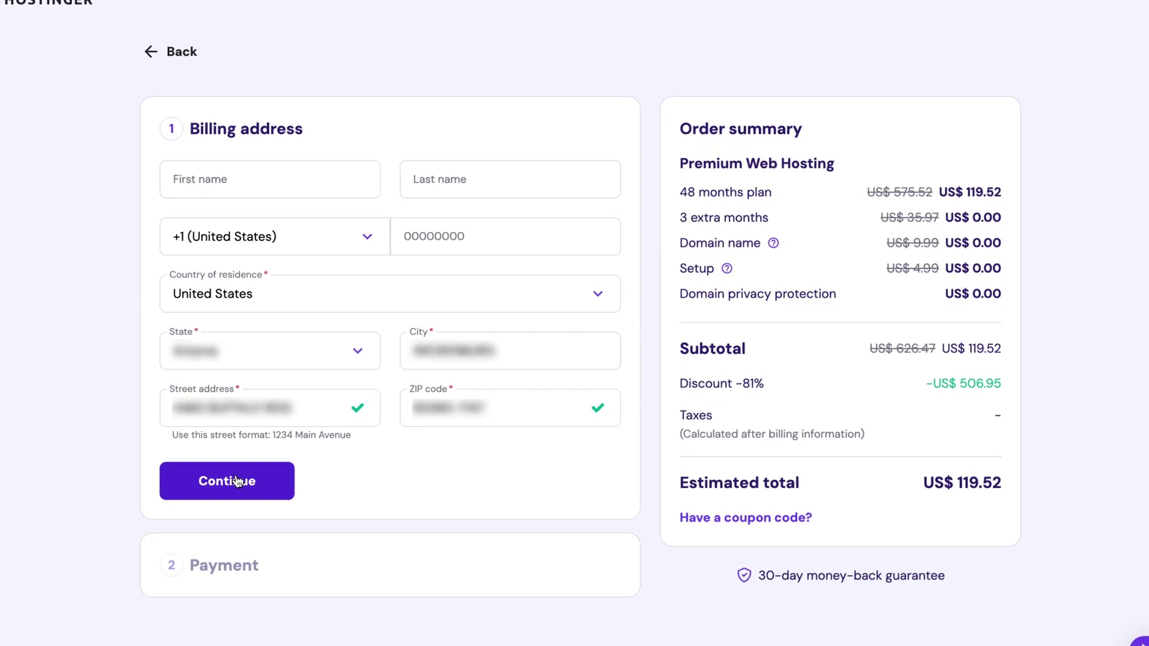
{"action": "left_click", "coordinate": [277, 484]}
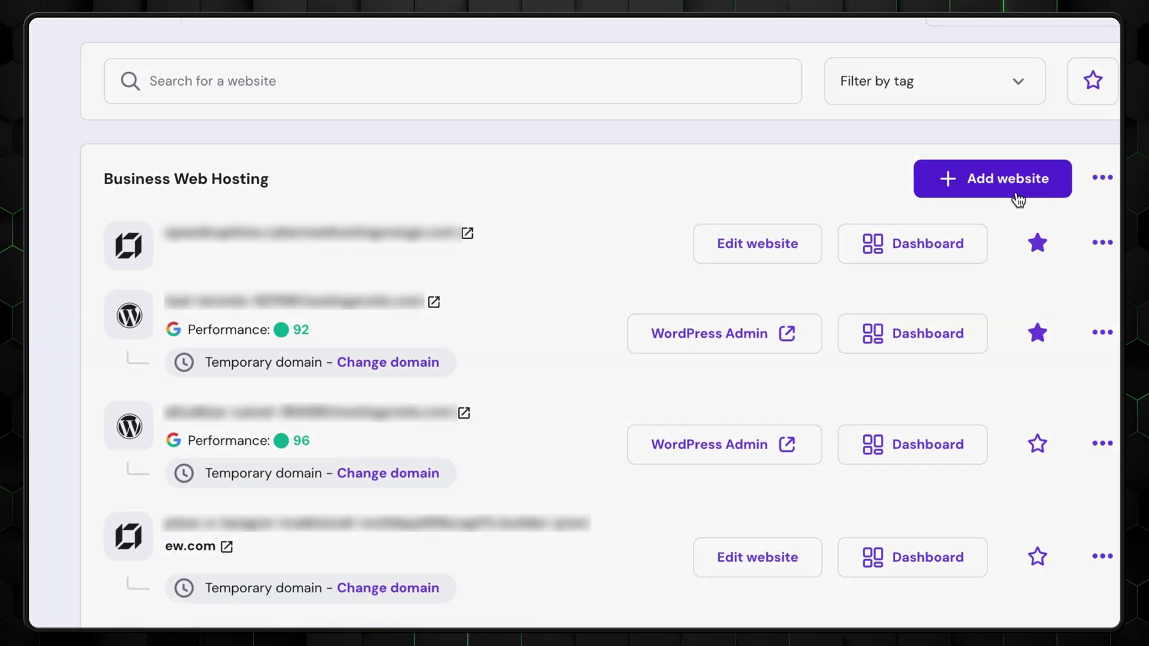
Step: Add a Hostinger Website Builder site to the Business Web Hosting plan, using the pre-made Yael template
{"action": "left_click", "coordinate": [1011, 190]}
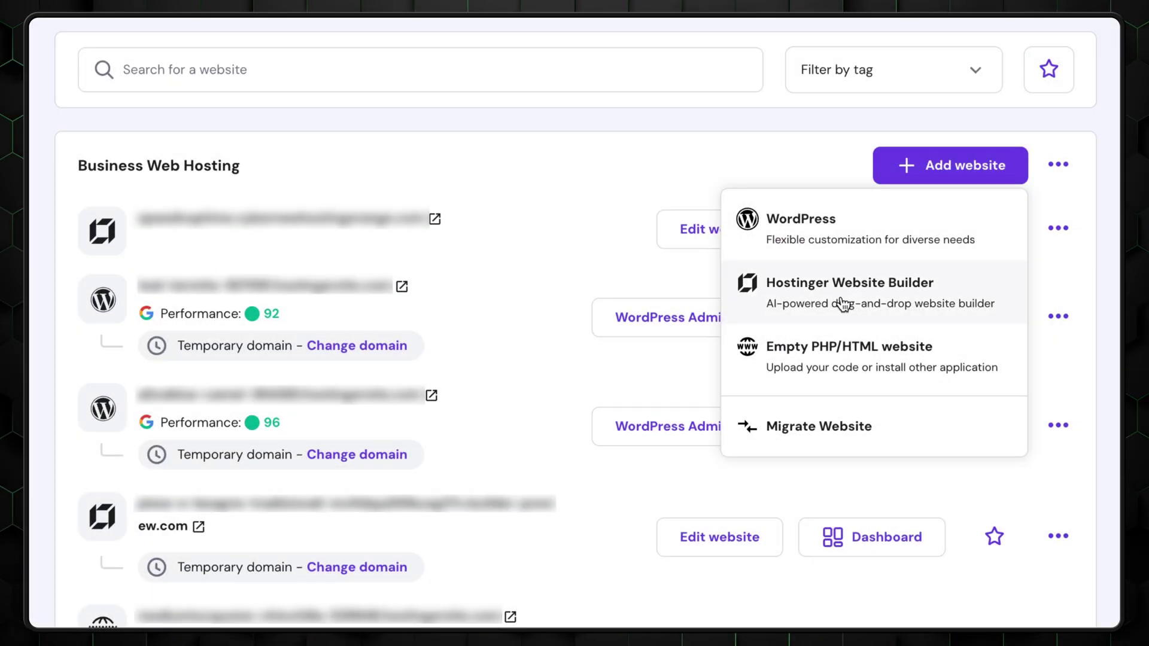
{"action": "left_click", "coordinate": [844, 305]}
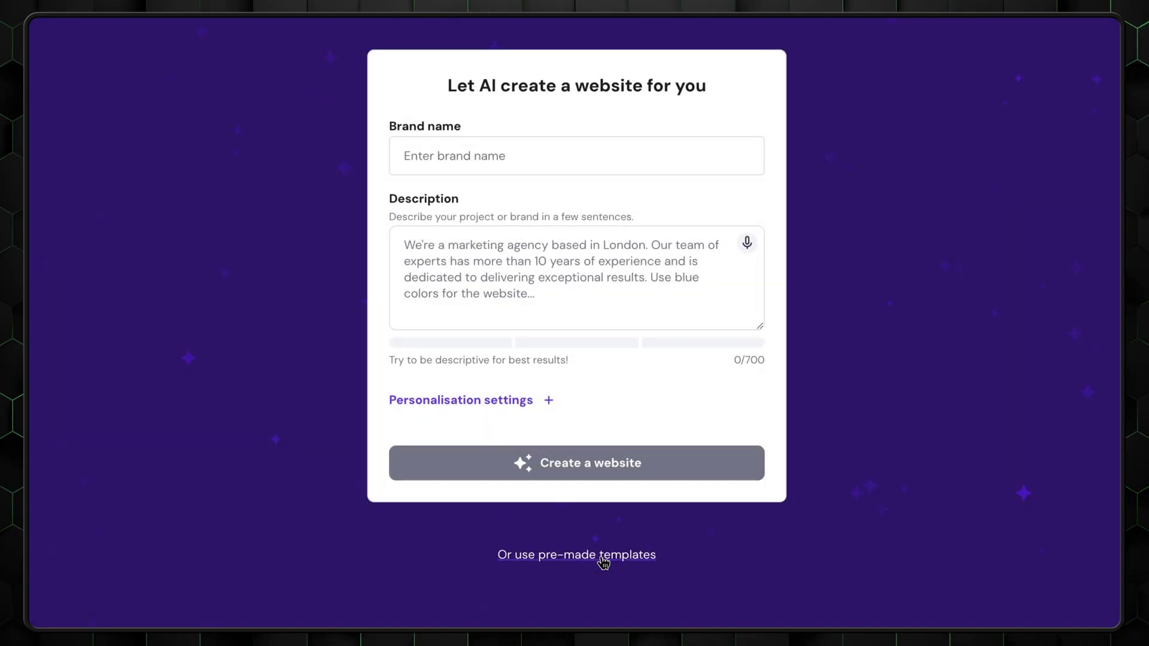
{"action": "left_click", "coordinate": [600, 558]}
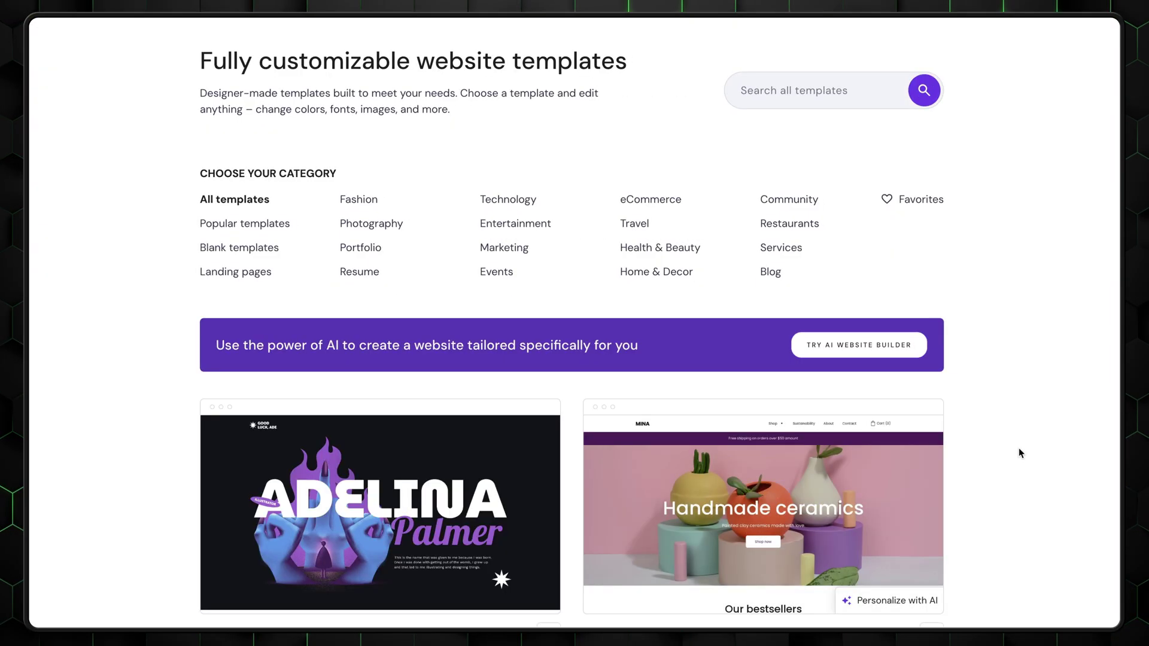
{"action": "scroll", "coordinate": [1019, 447], "scroll_direction": "down", "scroll_amount": 20}
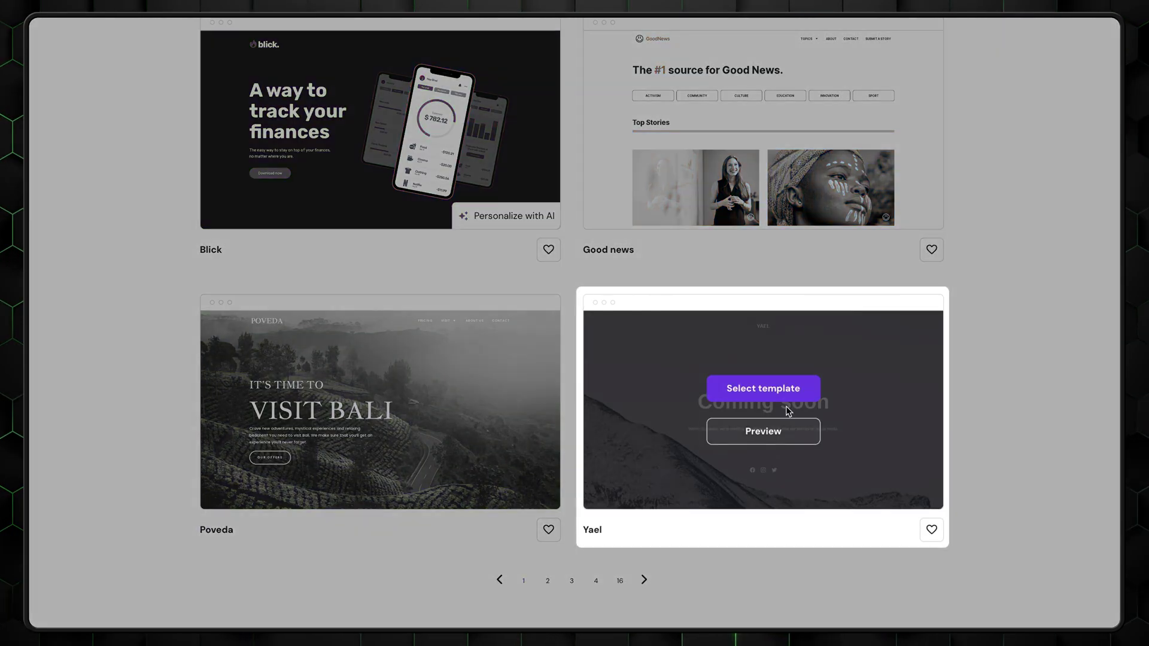
{"action": "left_click", "coordinate": [786, 397]}
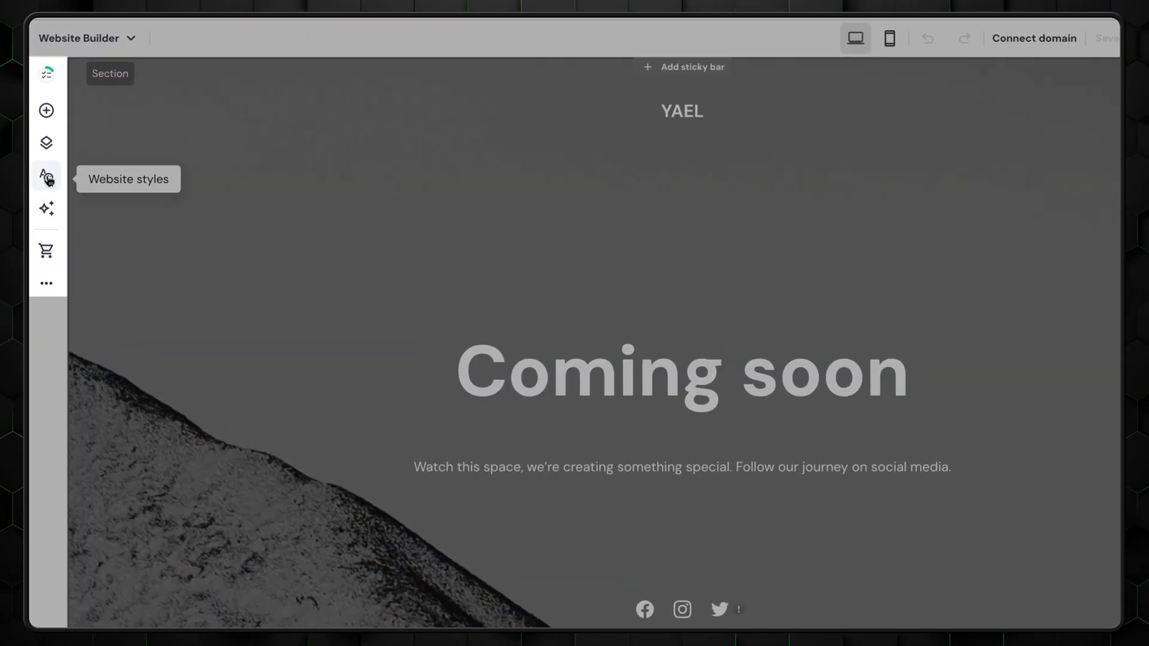
Step: Set the font of all headings in the website styles to Krona One
{"action": "left_click", "coordinate": [47, 177]}
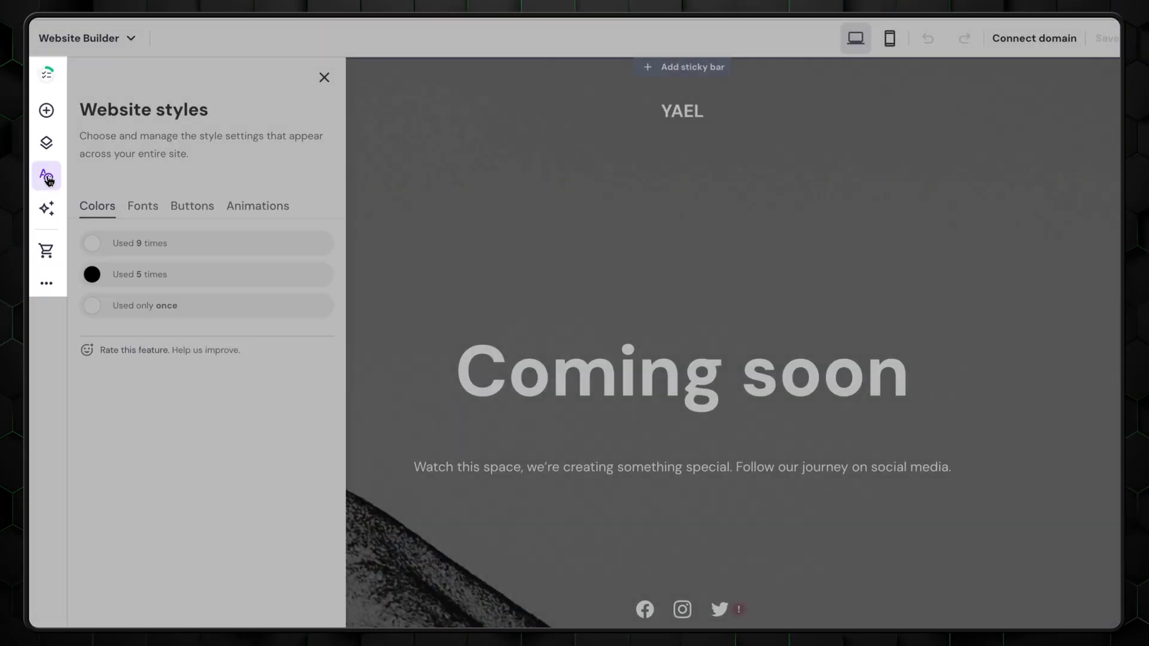
{"action": "left_click", "coordinate": [157, 208]}
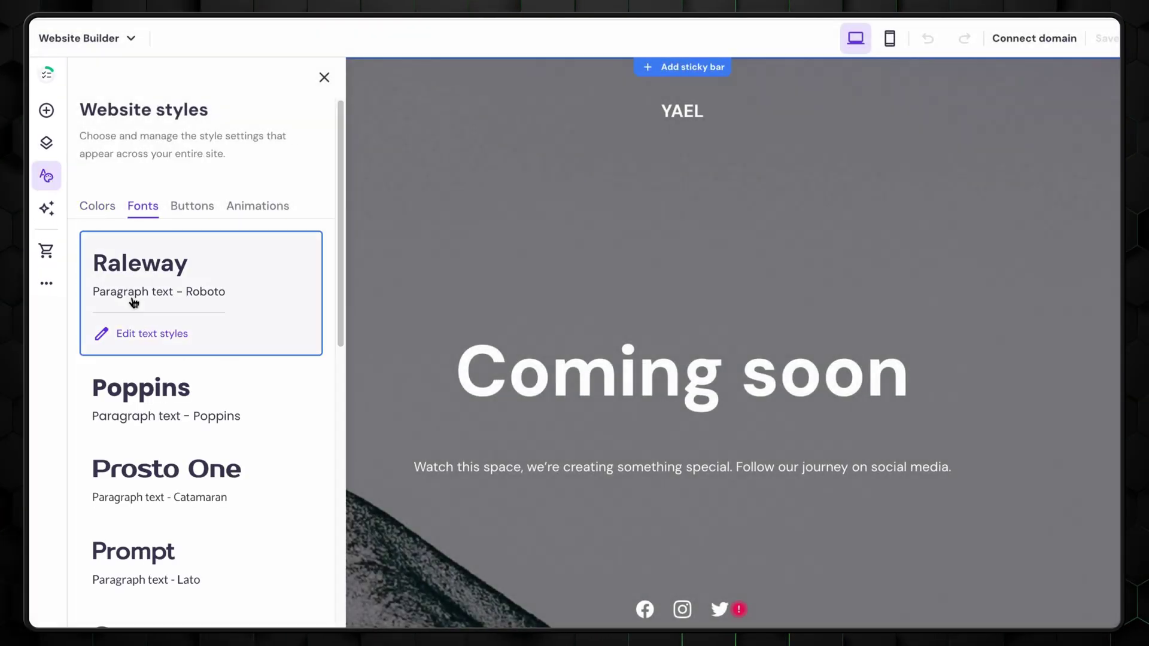
{"action": "left_click", "coordinate": [133, 335]}
{"action": "left_click", "coordinate": [277, 226]}
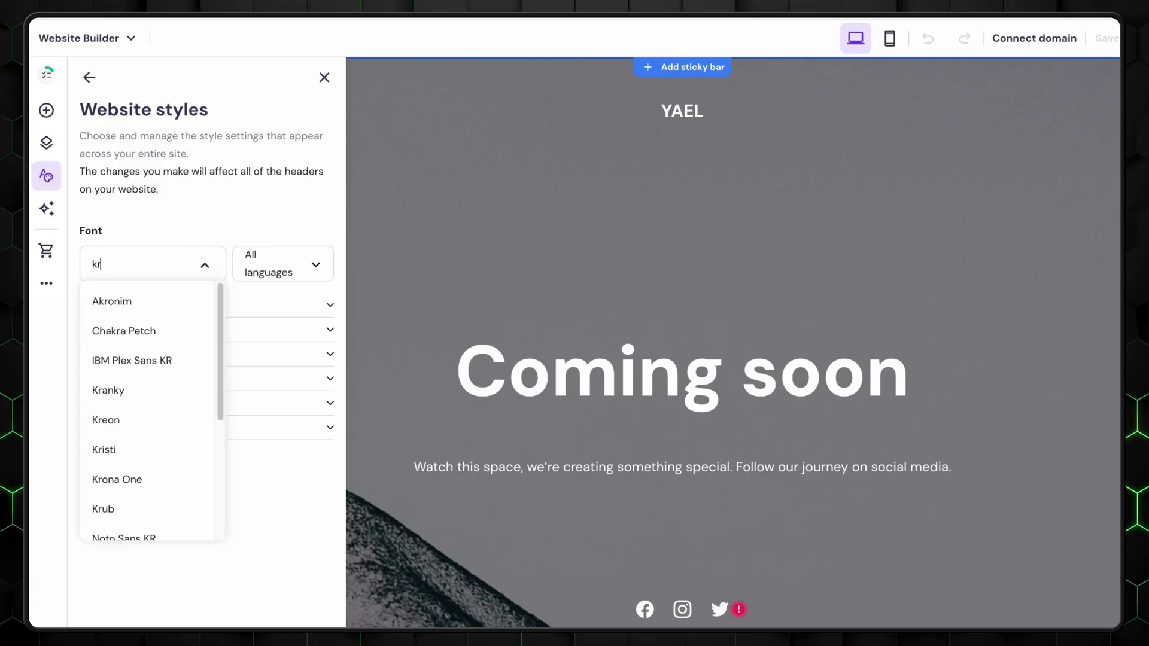
{"action": "left_click", "coordinate": [190, 295]}
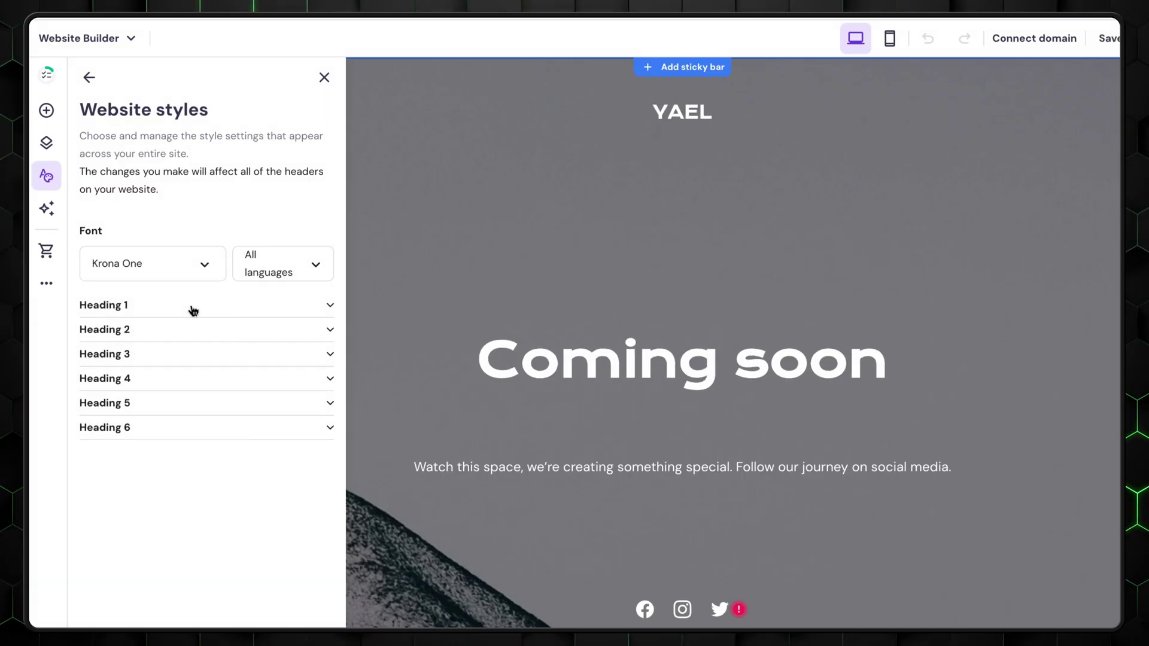
Step: Set the Heading 1 size to 96px in the website's heading styles
{"action": "left_click", "coordinate": [193, 309]}
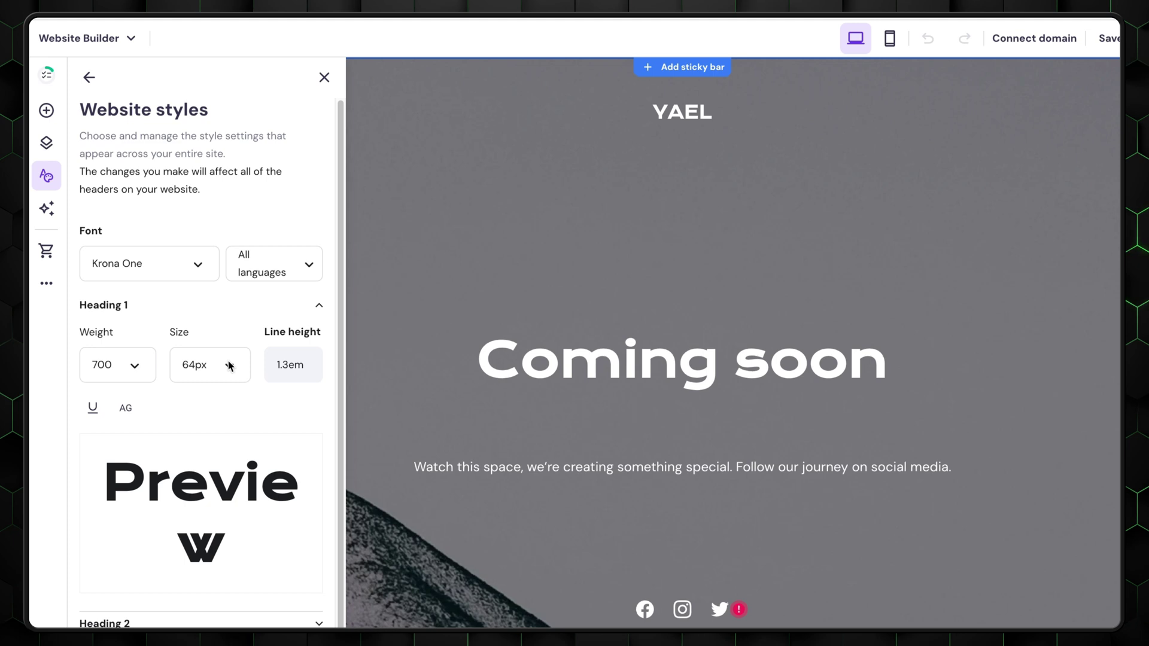
{"action": "scroll", "coordinate": [212, 533], "scroll_direction": "down", "scroll_amount": 3}
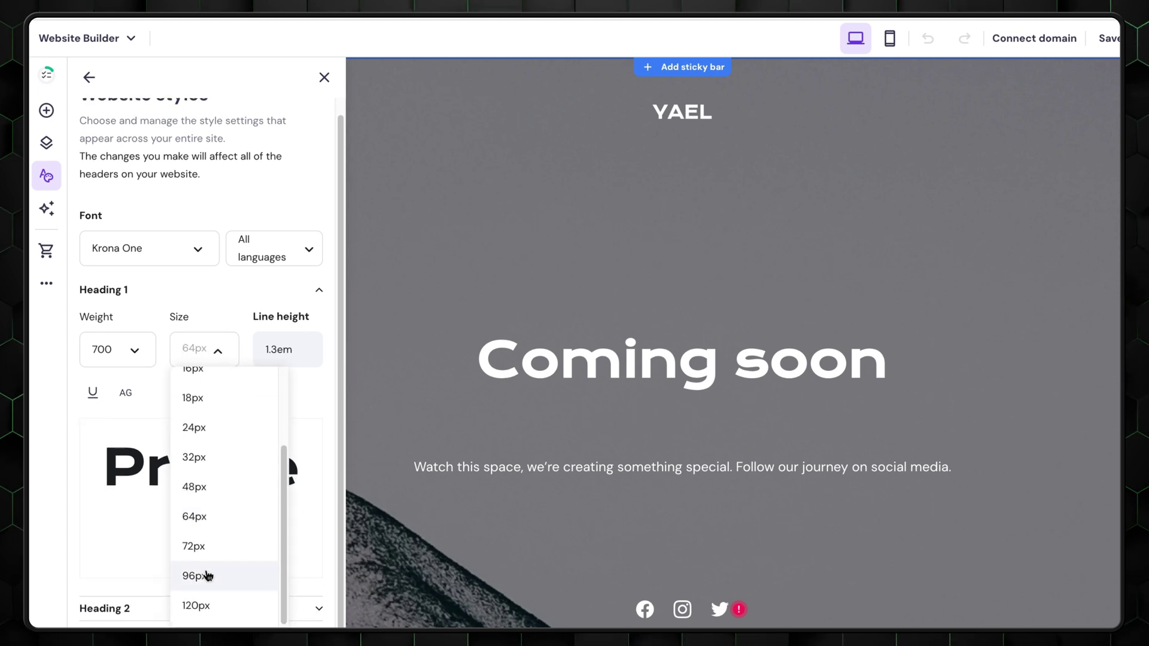
{"action": "left_click", "coordinate": [207, 576]}
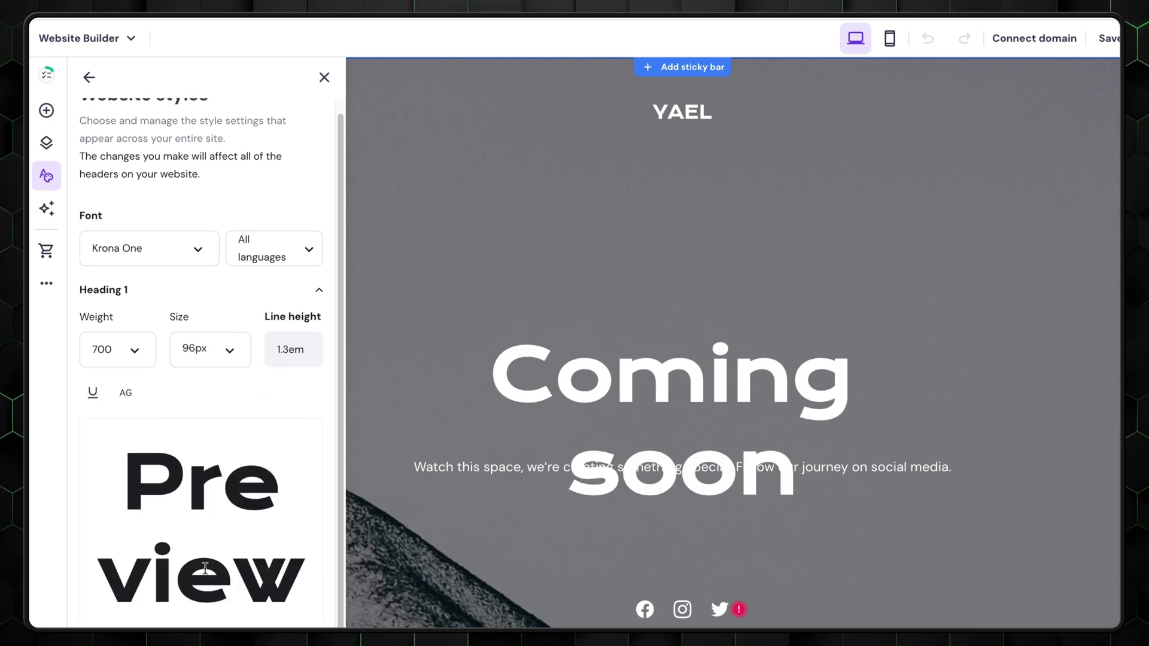
{"action": "left_click", "coordinate": [87, 78]}
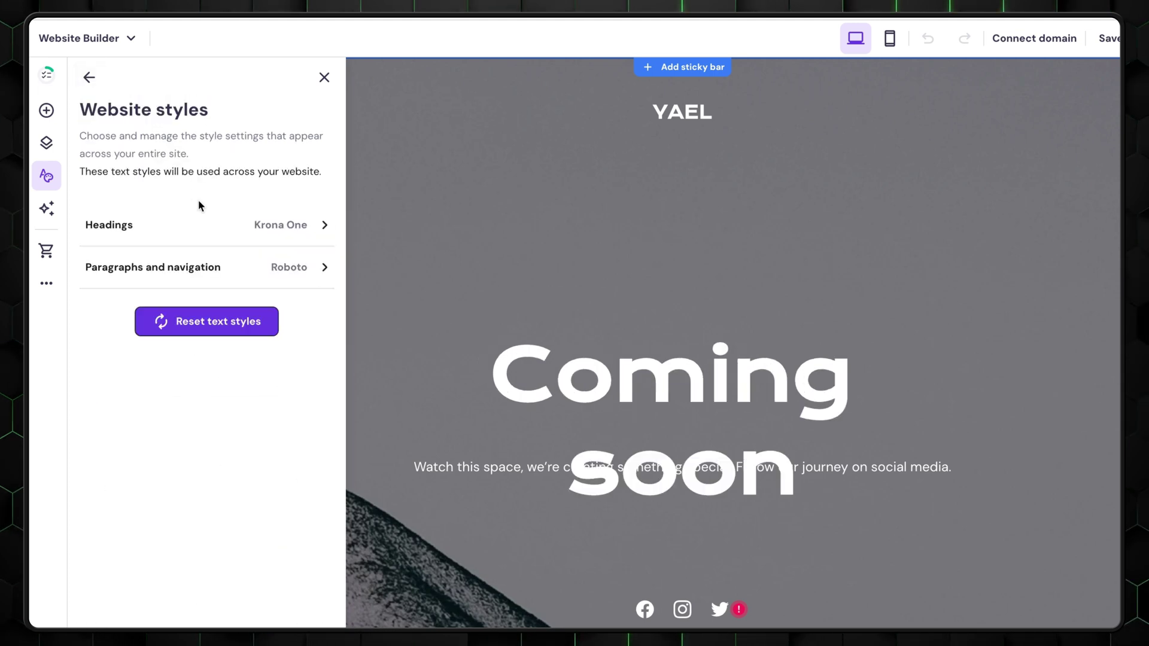
Step: Set the paragraphs and navigation font in the website styles to Jost
{"action": "left_click", "coordinate": [322, 275]}
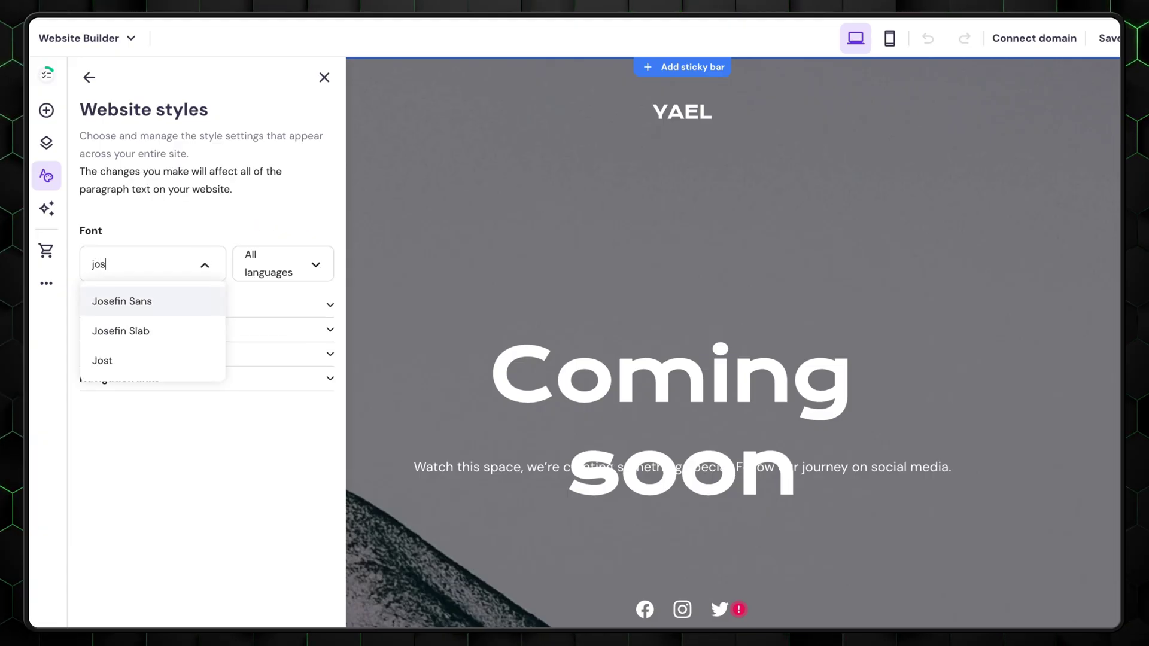
{"action": "left_click", "coordinate": [88, 78]}
{"action": "left_click", "coordinate": [88, 78]}
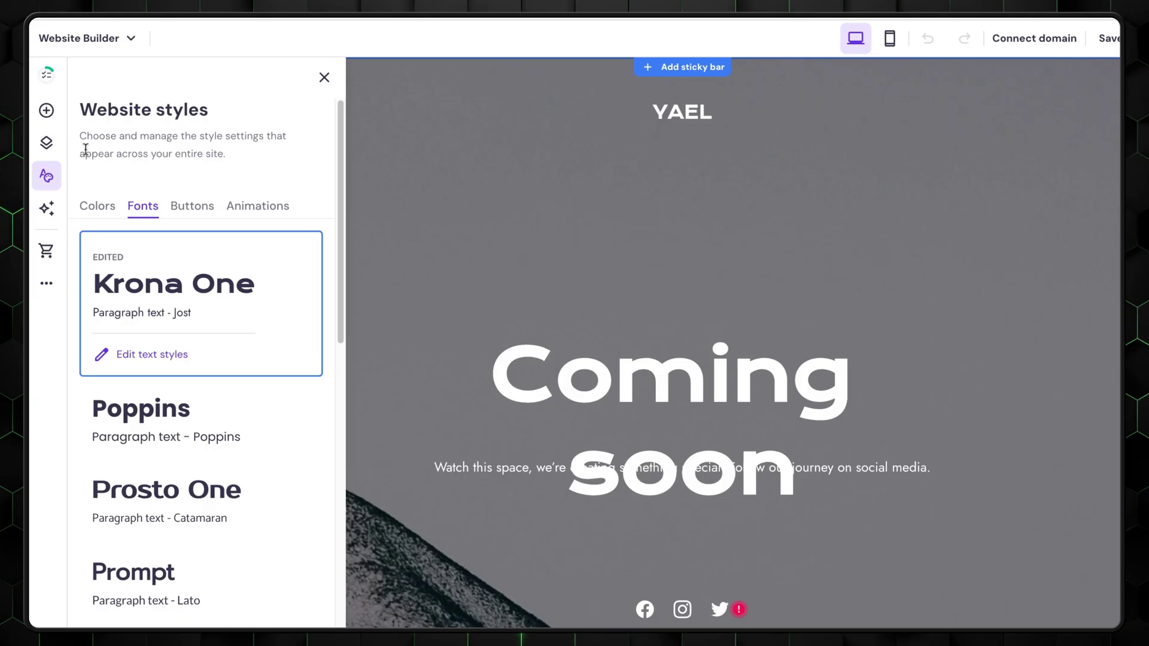
Step: Change the website's most-used white color, #FFFFFF, to #FAFAFA across the site
{"action": "left_click", "coordinate": [90, 203]}
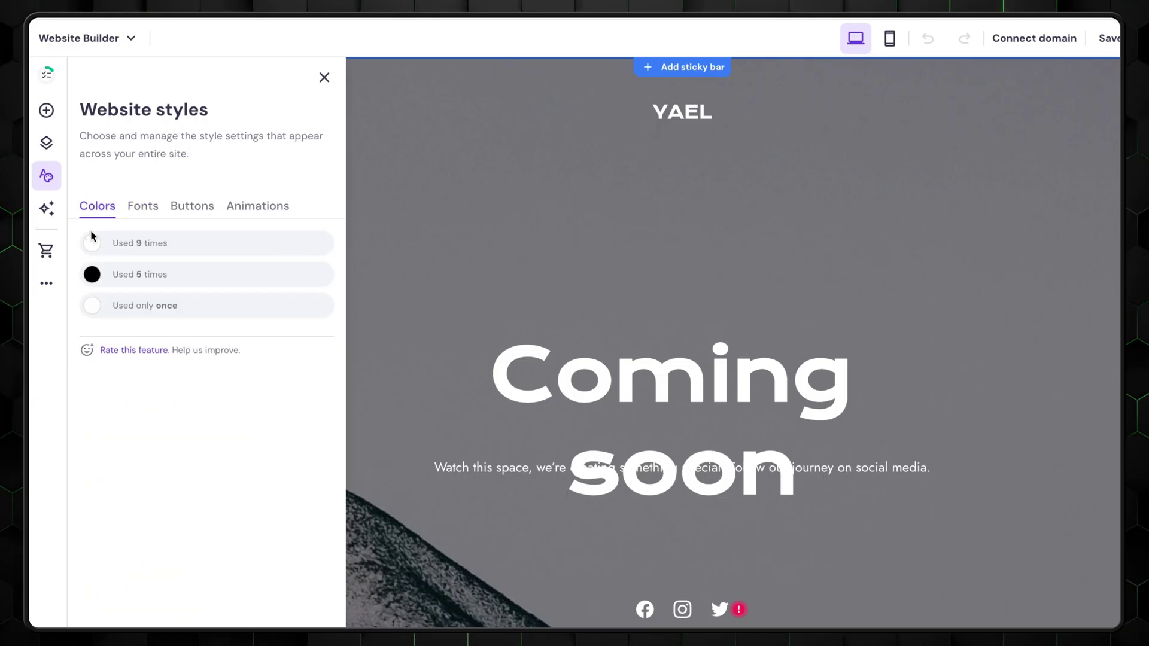
{"action": "left_click", "coordinate": [275, 248]}
{"action": "scroll", "coordinate": [164, 402], "scroll_direction": "down", "scroll_amount": 1}
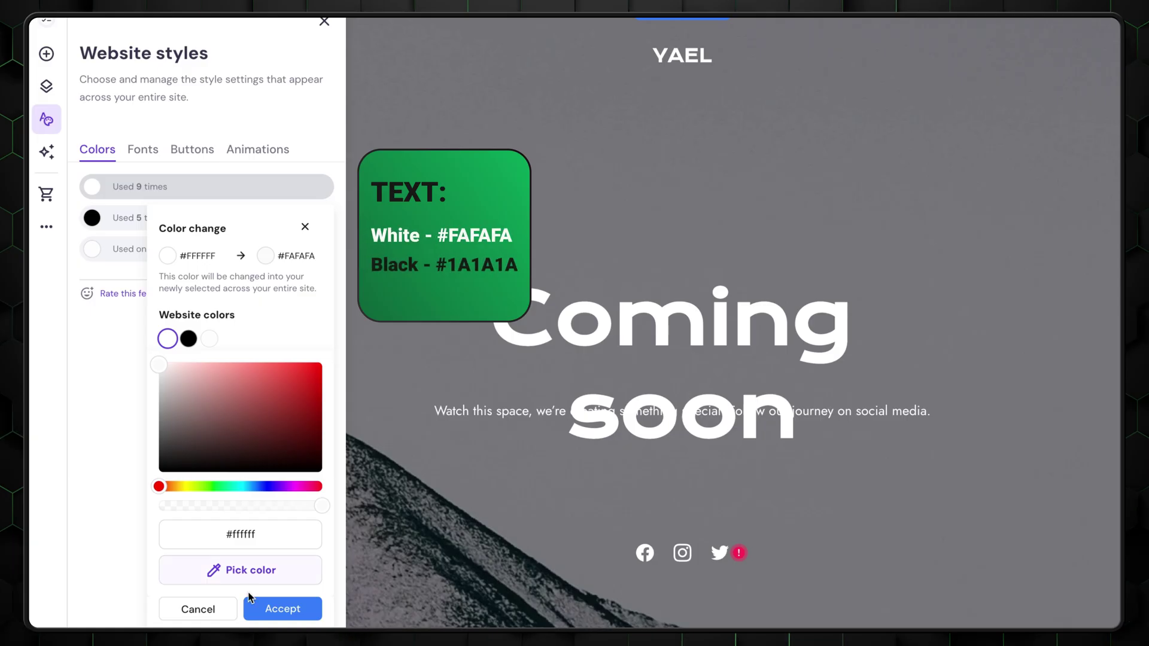
{"action": "left_click", "coordinate": [264, 607]}
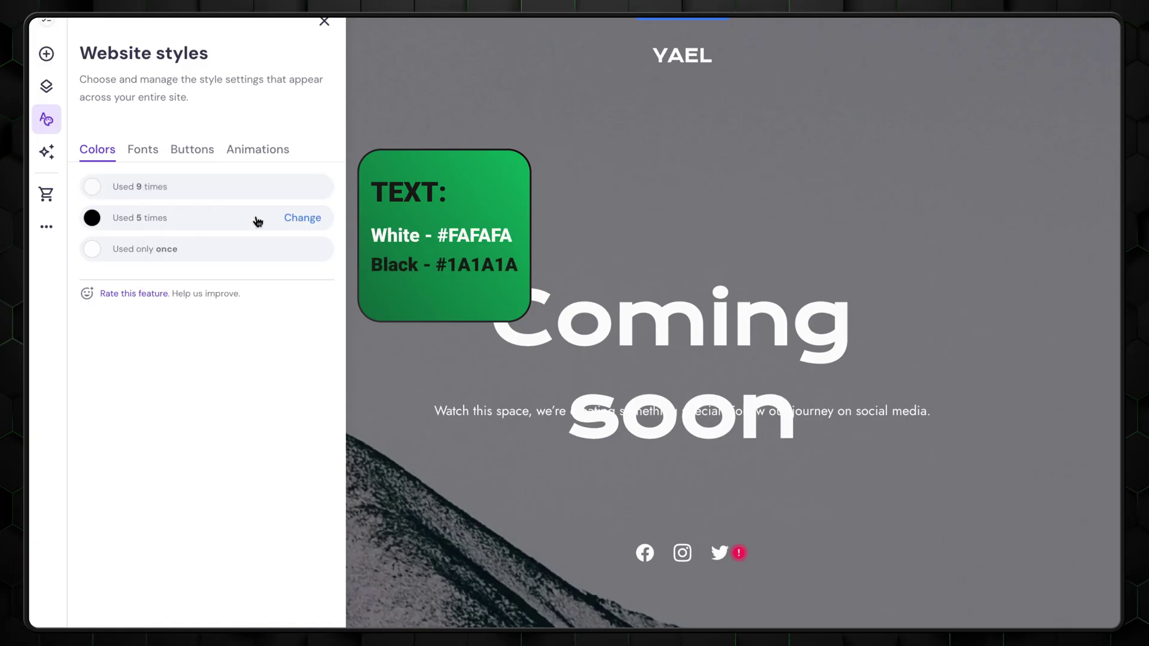
Step: Change the website's black color to #1A1A1A across the site
{"action": "left_click", "coordinate": [298, 219]}
{"action": "left_click", "coordinate": [296, 287]}
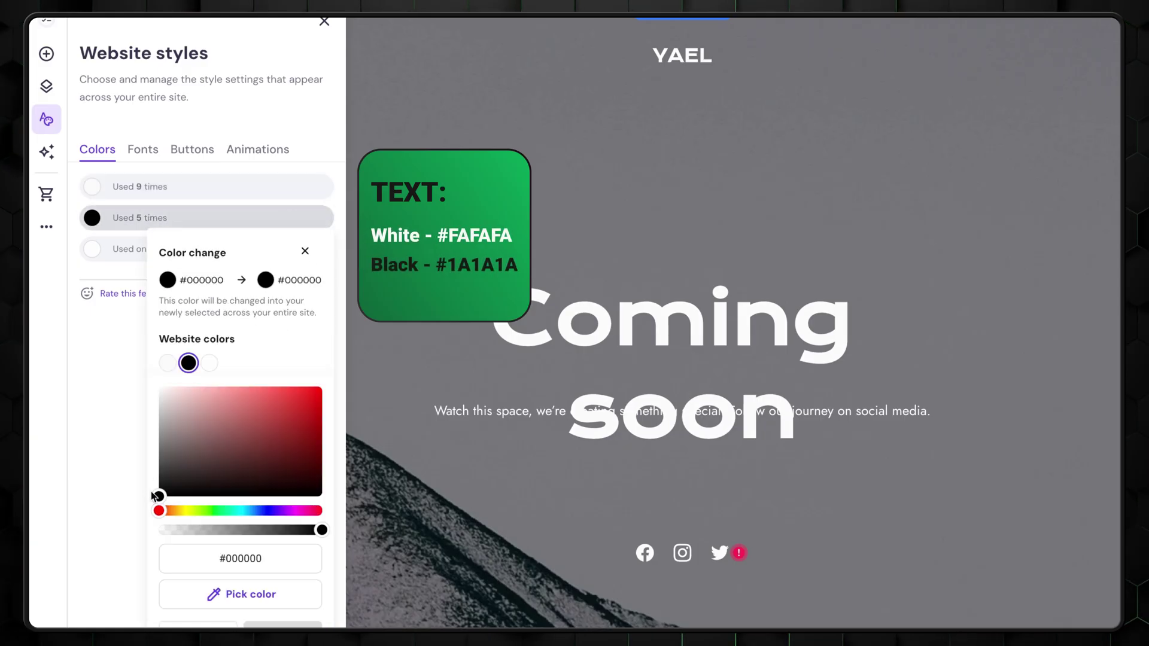
{"action": "left_click", "coordinate": [279, 625]}
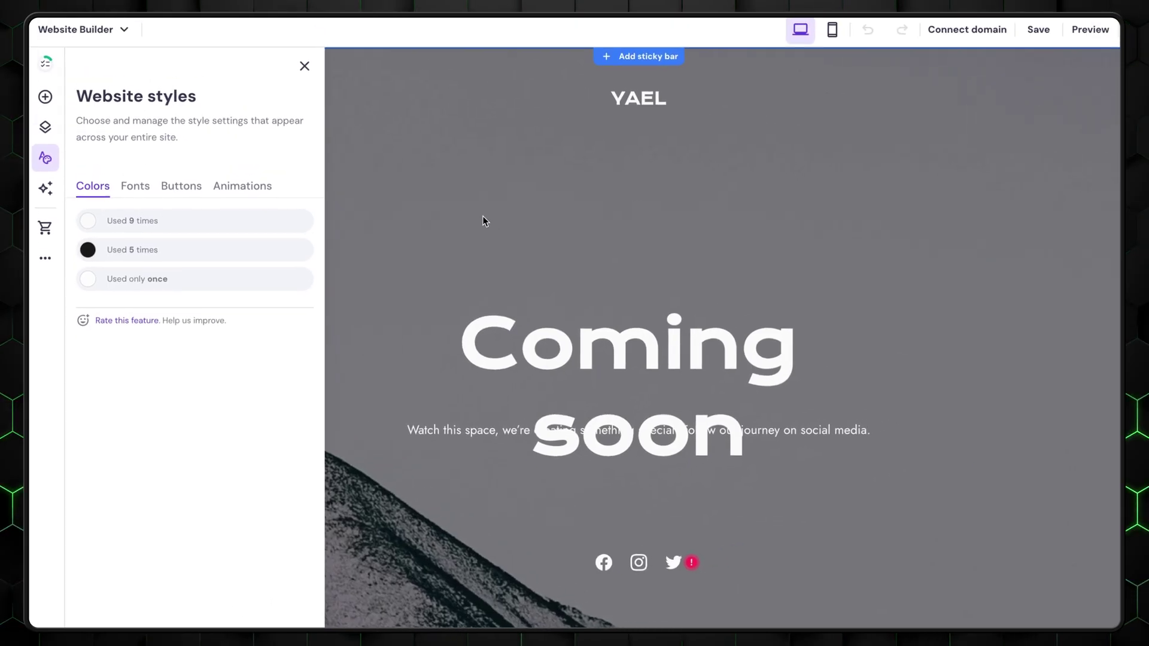
Step: Replace the Coming soon section's background image with the solid website color #1a1a1a
{"action": "left_click", "coordinate": [477, 222]}
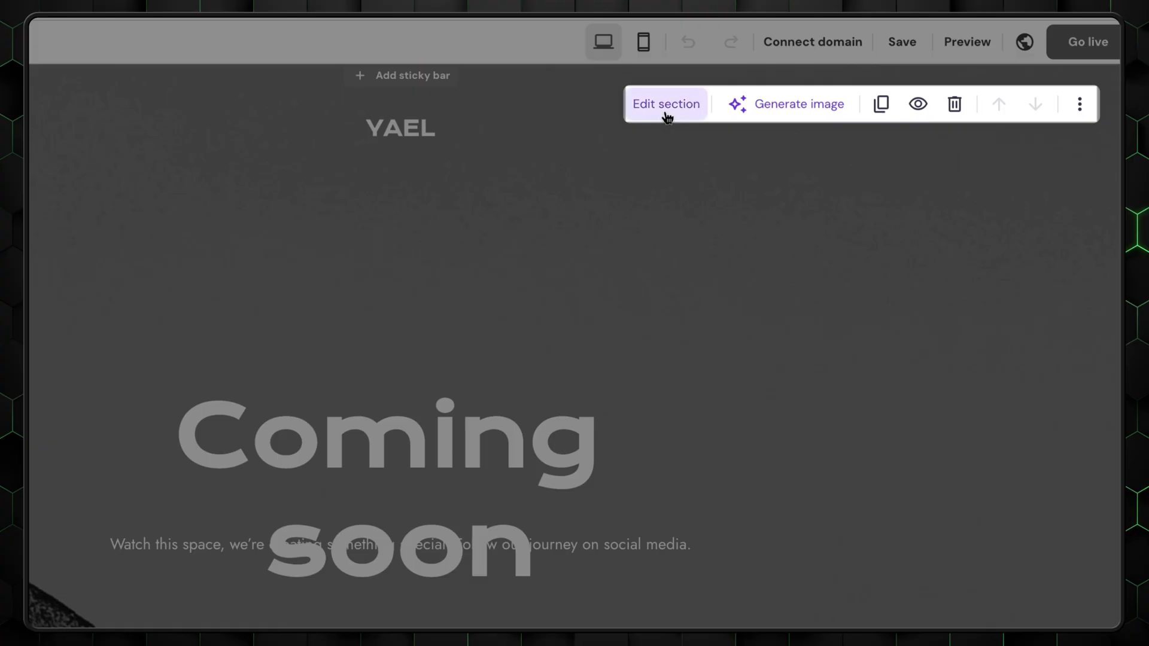
{"action": "left_click", "coordinate": [666, 105]}
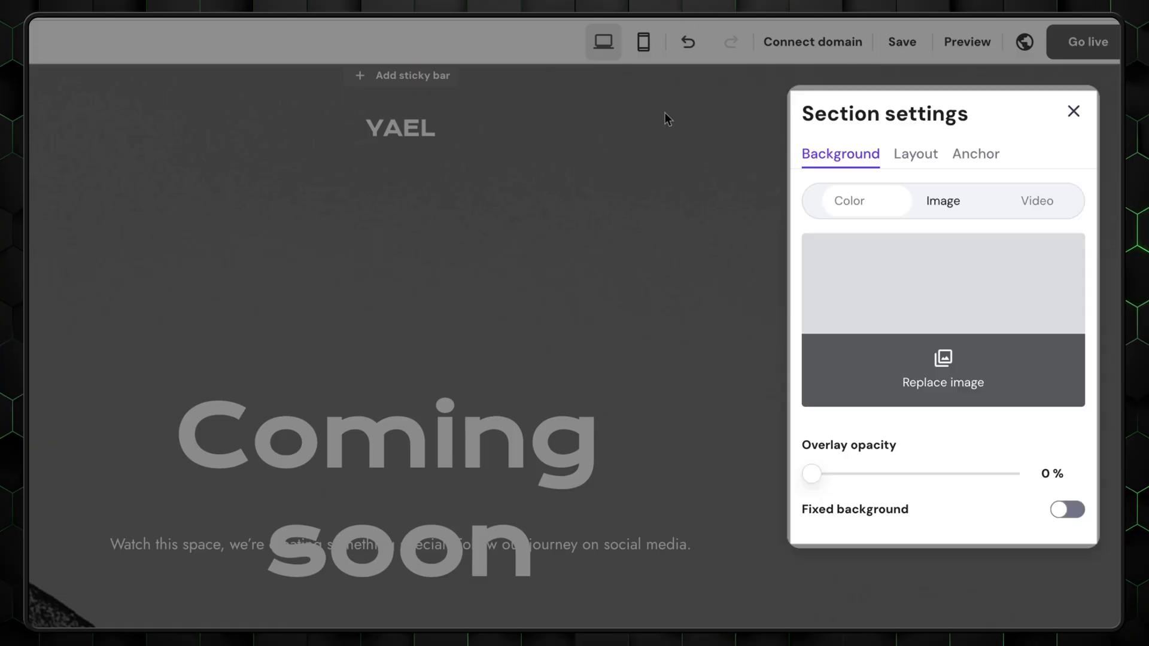
{"action": "left_click", "coordinate": [873, 205]}
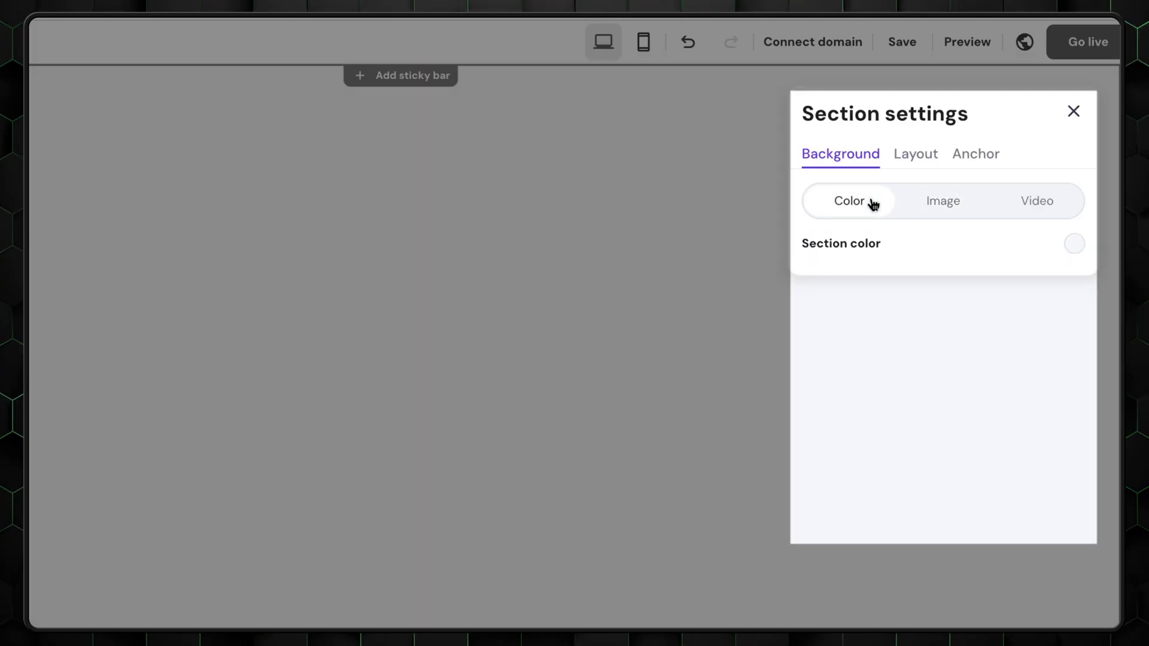
{"action": "left_click", "coordinate": [1074, 243]}
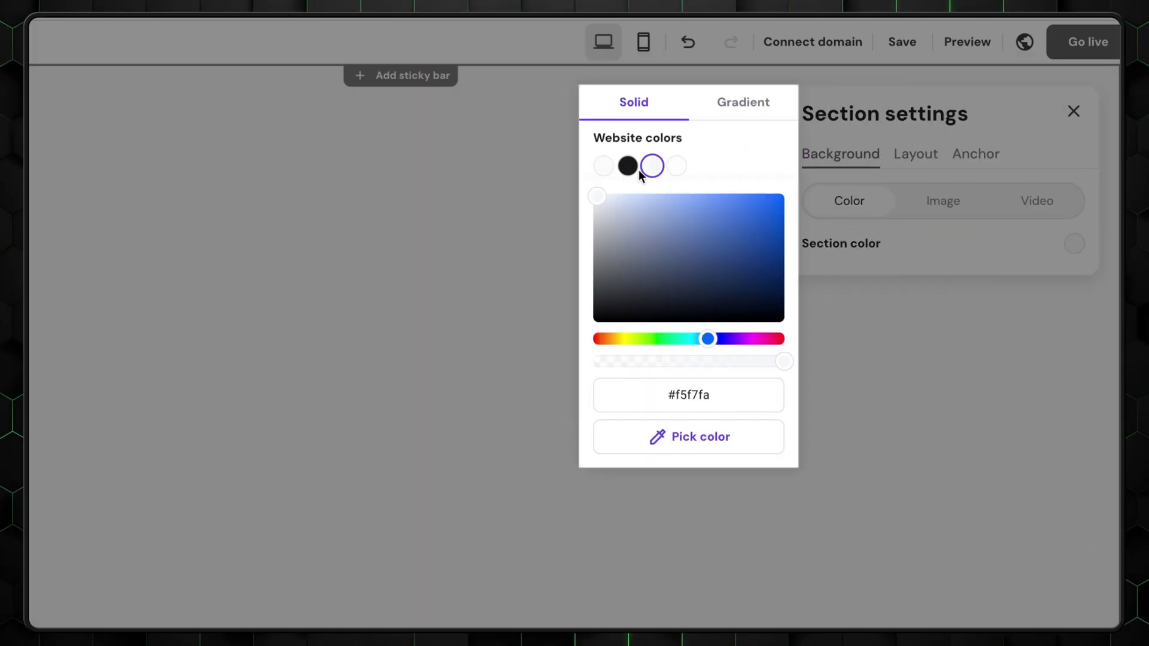
{"action": "left_click", "coordinate": [636, 169]}
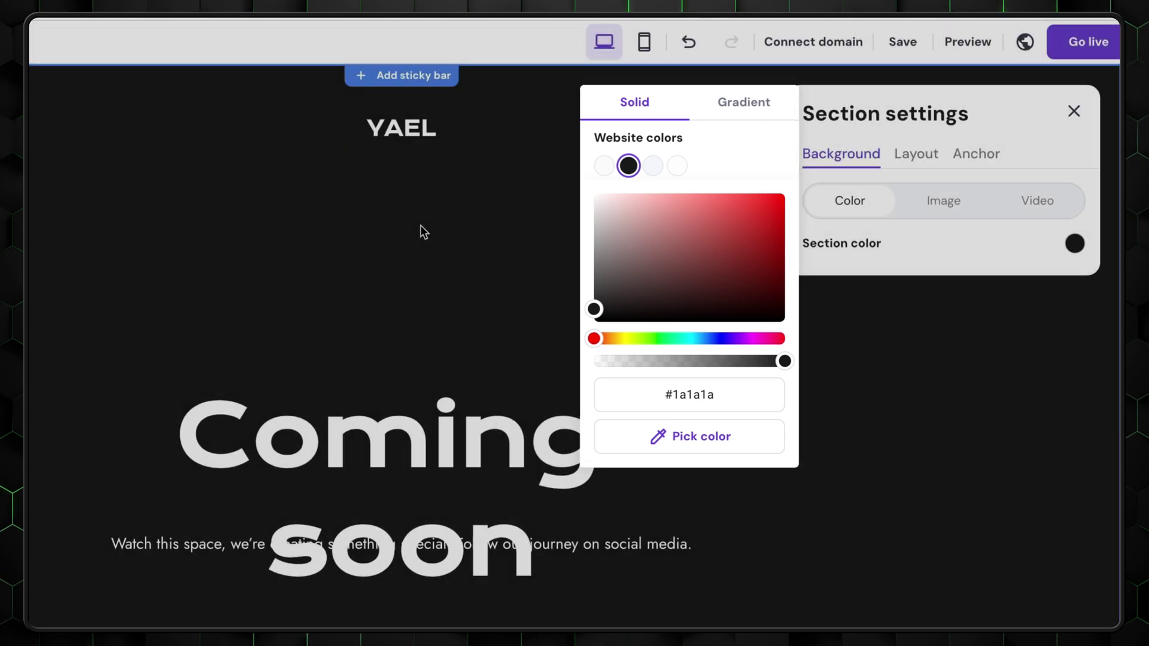
{"action": "left_click", "coordinate": [421, 225]}
Step: Move the YAEL title toward the section's left side and replace its text with NAME SURNAME
{"action": "left_click", "coordinate": [427, 130]}
{"action": "left_click_drag", "start_coordinate": [430, 135], "coordinate": [428, 141]}
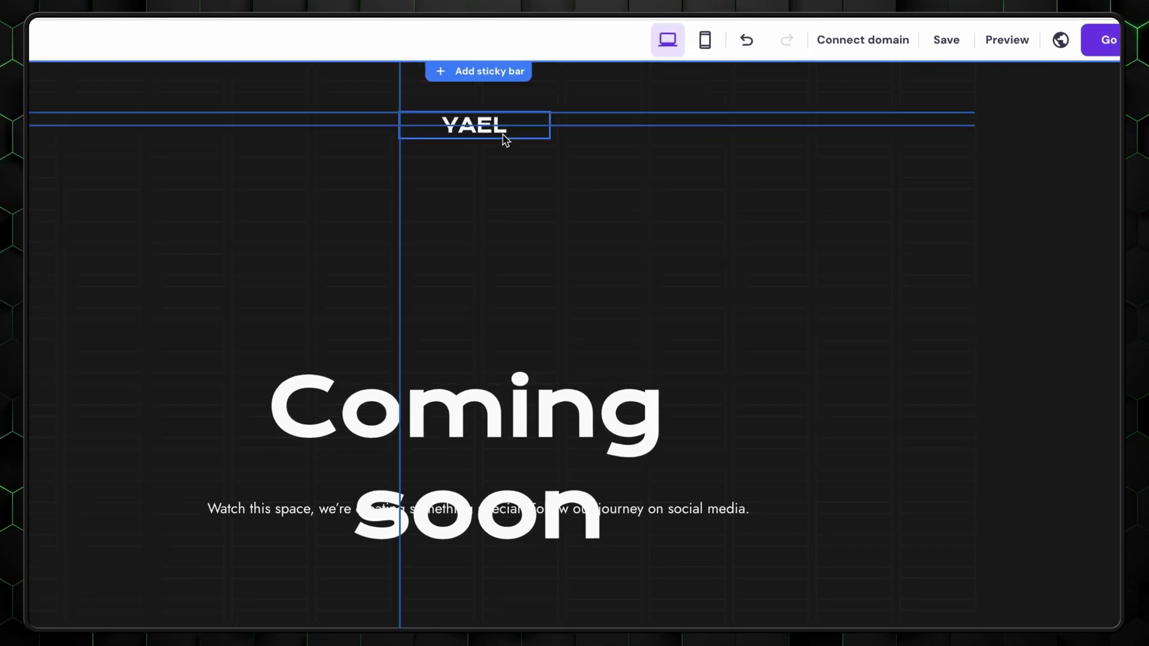
{"action": "left_click_drag", "start_coordinate": [506, 139], "coordinate": [290, 149]}
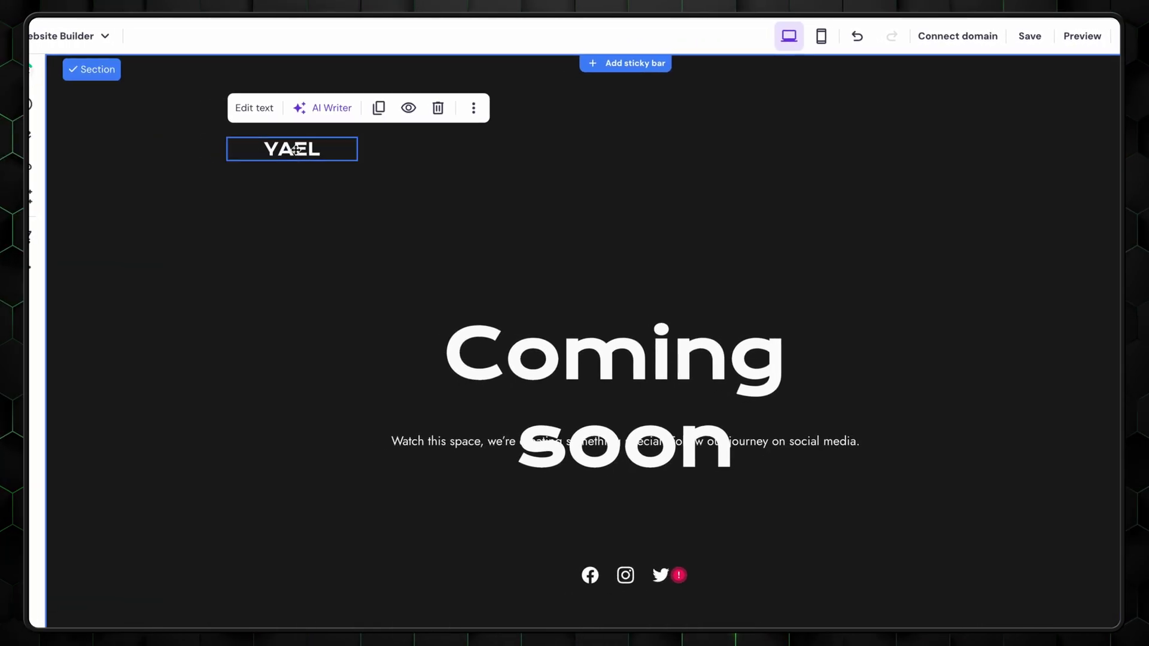
{"action": "double_click", "coordinate": [295, 149]}
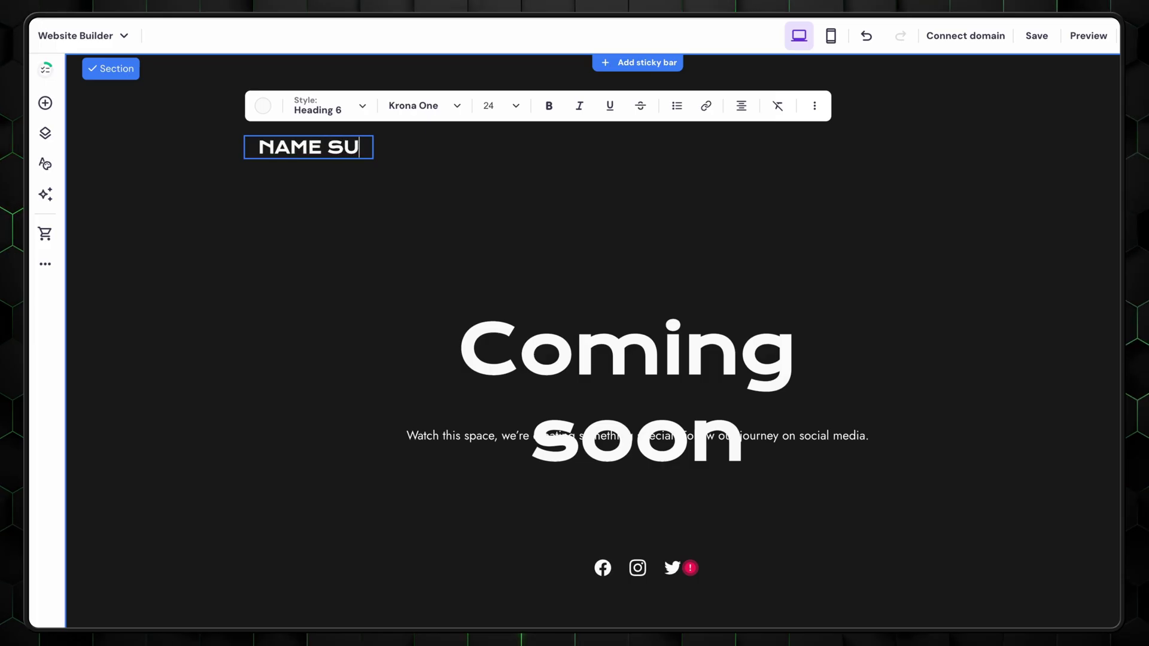
{"action": "type", "text": "NAME SURNAME"}
{"action": "key", "text": "Escape"}
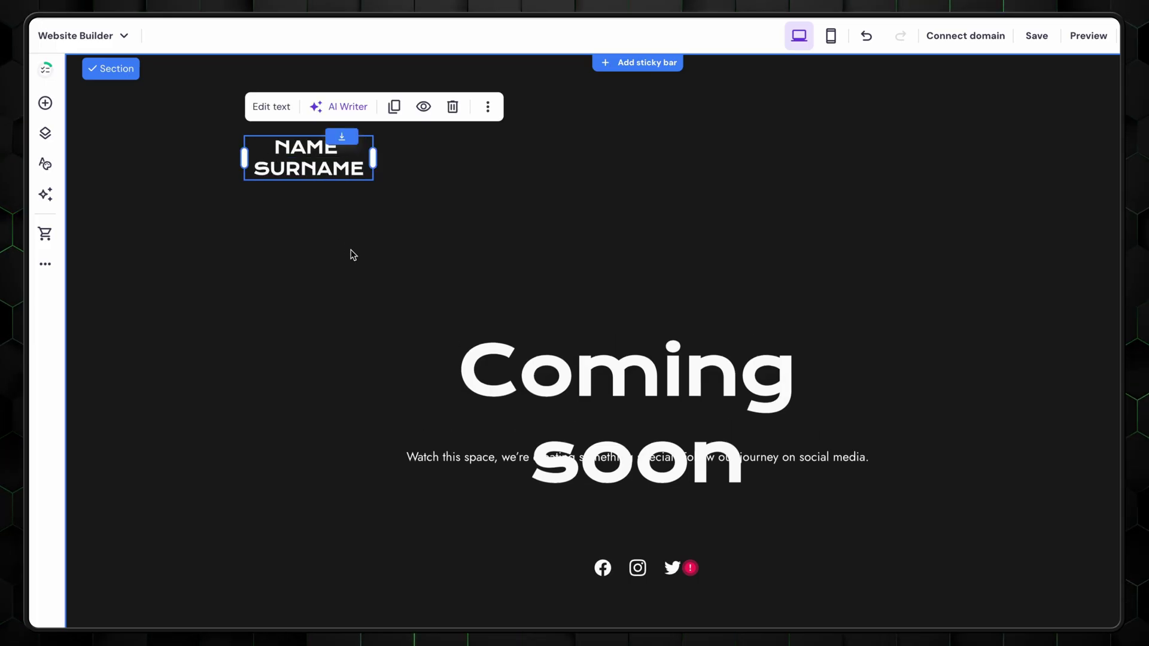
Step: Widen the NAME SURNAME text box to fit one line and move it up and left to the grid's edge
{"action": "left_click", "coordinate": [352, 254]}
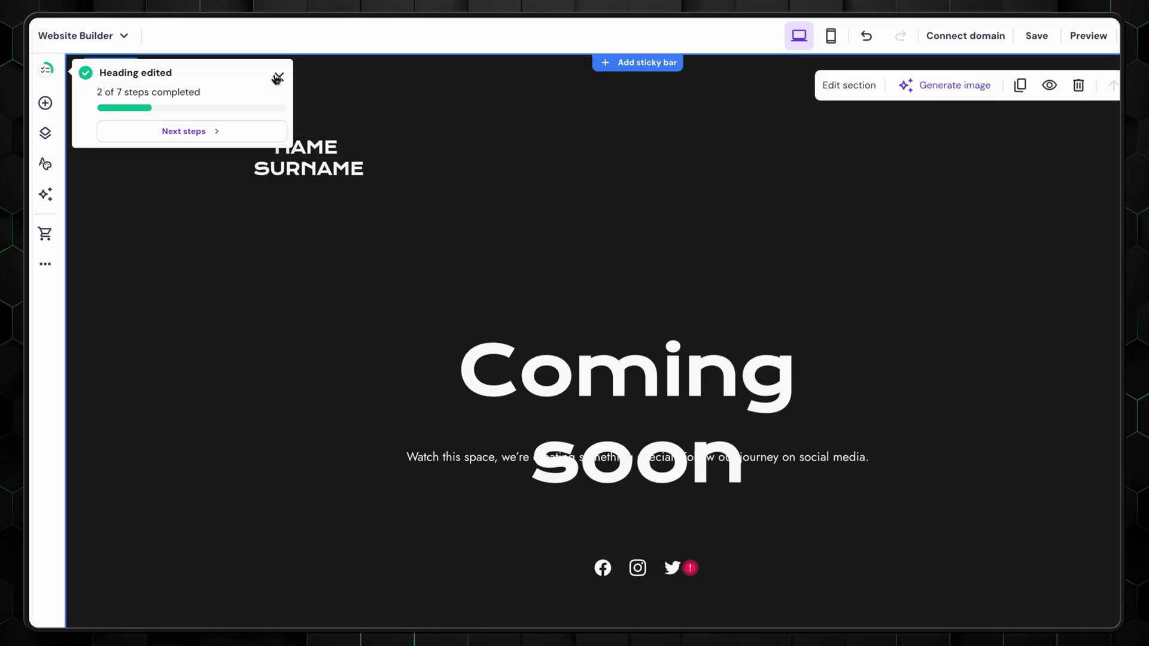
{"action": "left_click", "coordinate": [376, 171]}
{"action": "left_click_drag", "start_coordinate": [376, 158], "coordinate": [440, 160]}
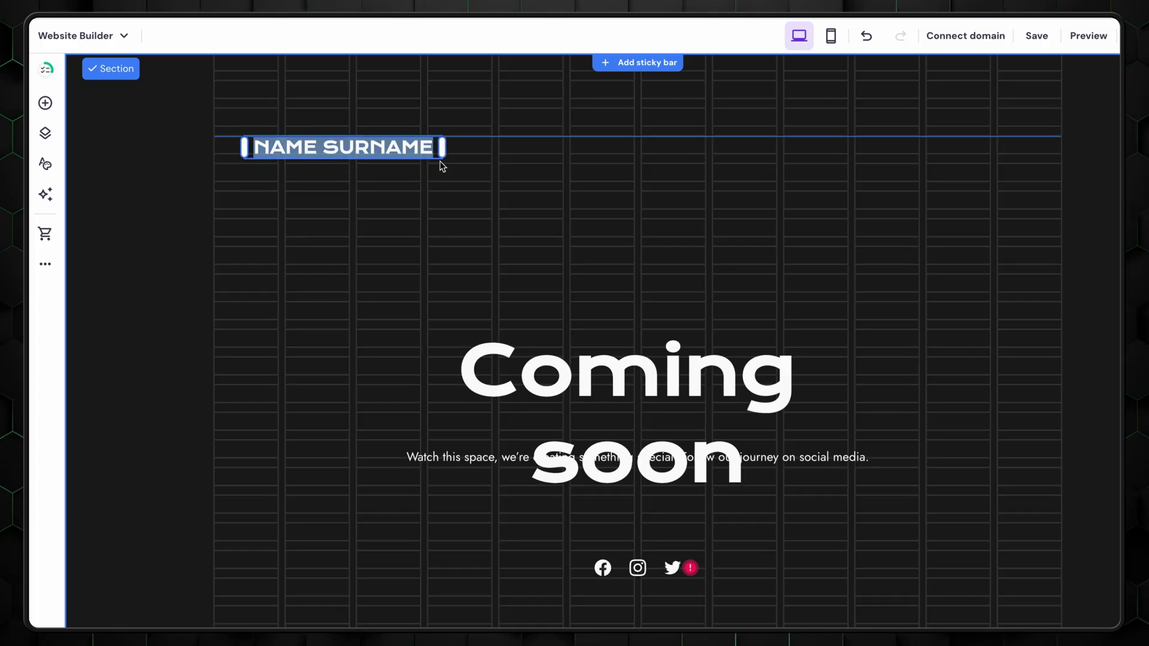
{"action": "left_click_drag", "start_coordinate": [353, 157], "coordinate": [324, 122]}
{"action": "left_click", "coordinate": [333, 214]}
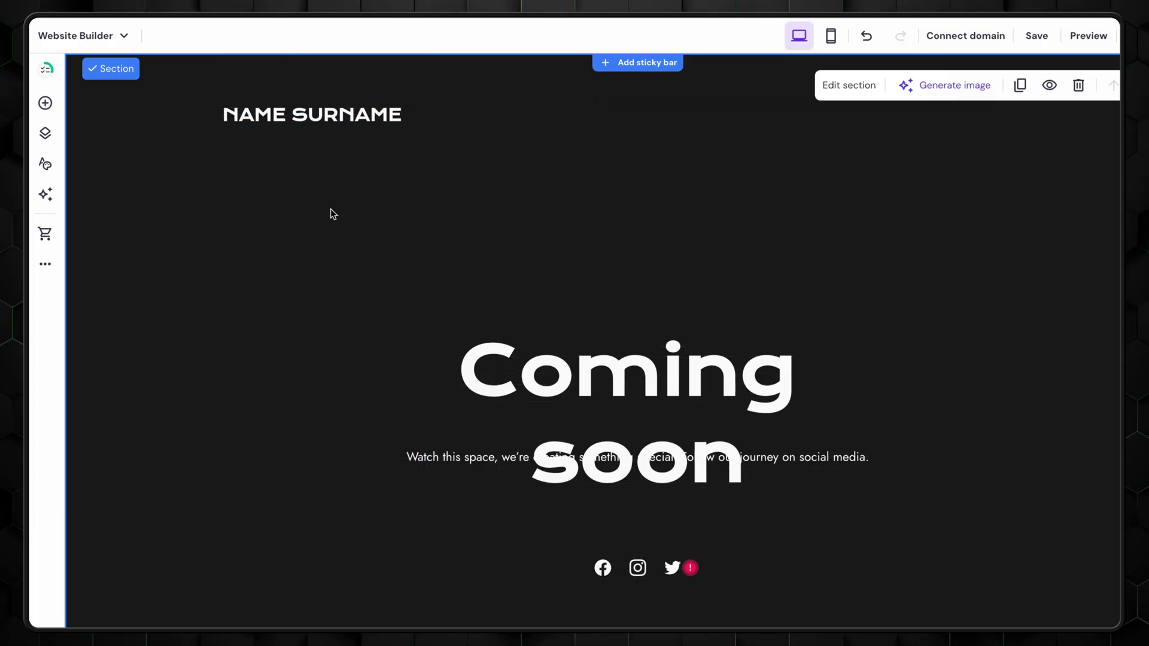
Step: Replace the Coming soon heading's text with PORTFOLIO and move it left to the grid's edge
{"action": "left_click", "coordinate": [558, 378]}
{"action": "left_click", "coordinate": [558, 378]}
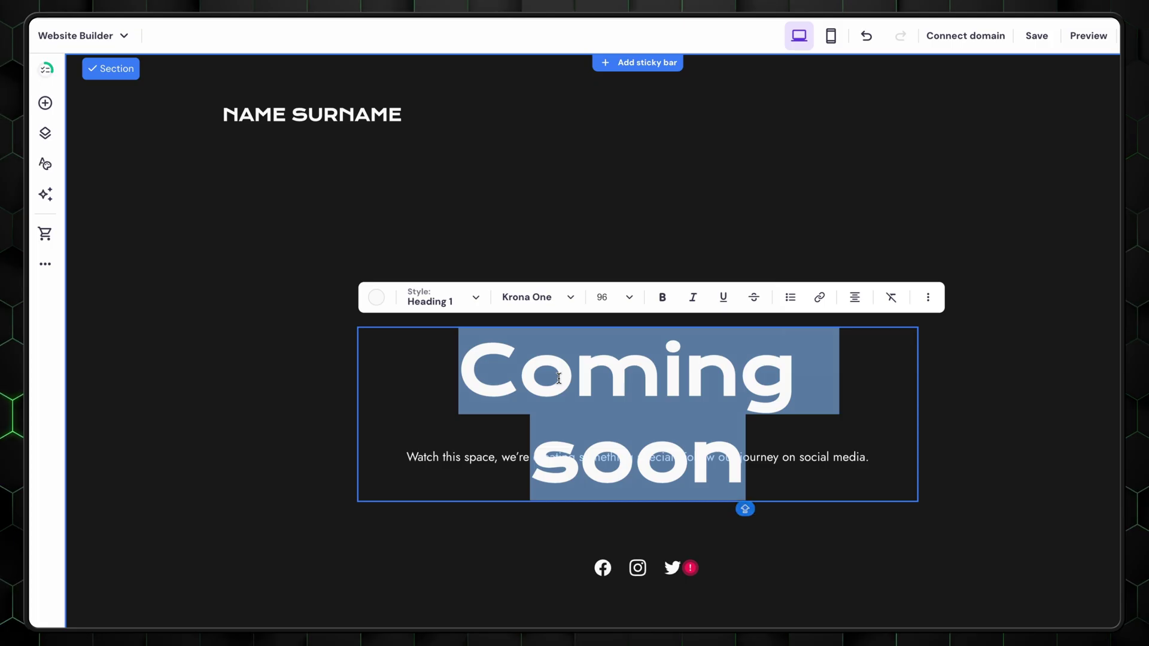
{"action": "type", "text": "PORTFOLIO"}
{"action": "key", "text": "Escape"}
{"action": "left_click_drag", "start_coordinate": [717, 378], "coordinate": [562, 391]}
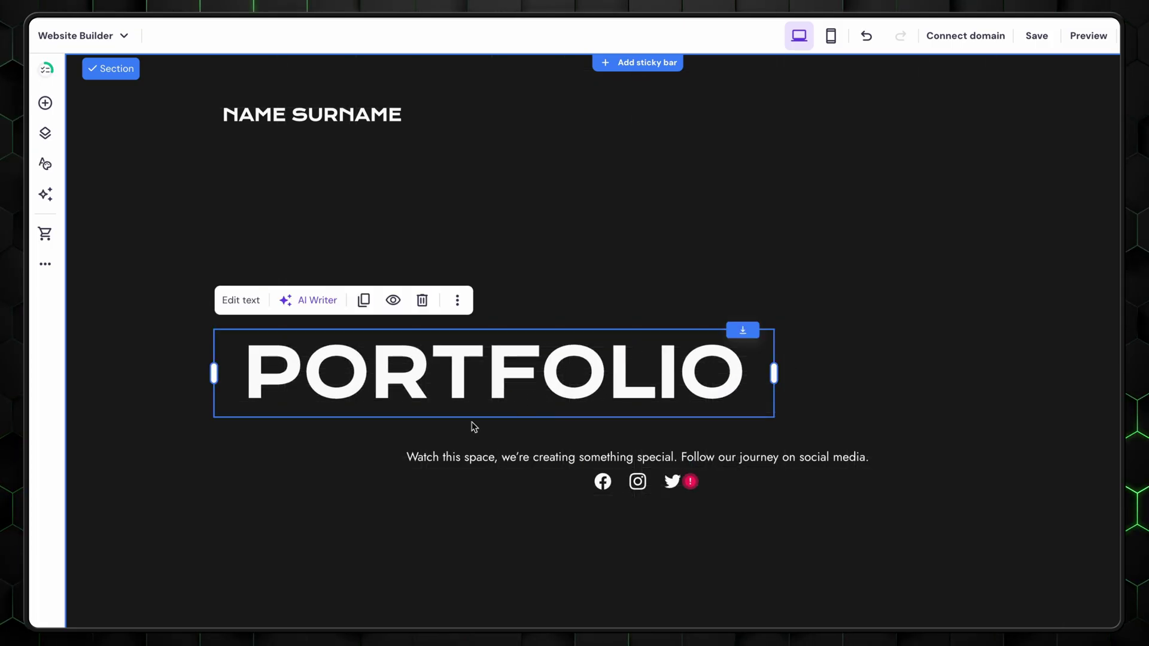
Step: Delete the social media icons and the "Watch this space" paragraph below the PORTFOLIO heading
{"action": "left_click", "coordinate": [318, 479]}
{"action": "left_click", "coordinate": [603, 483]}
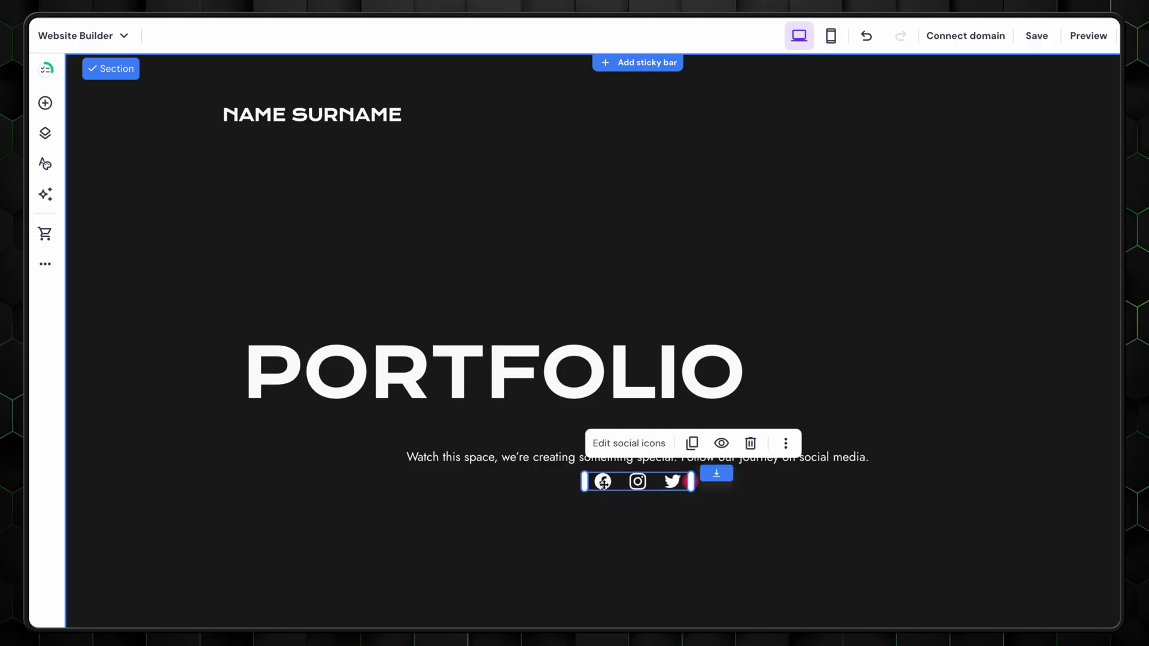
{"action": "key", "text": "Delete"}
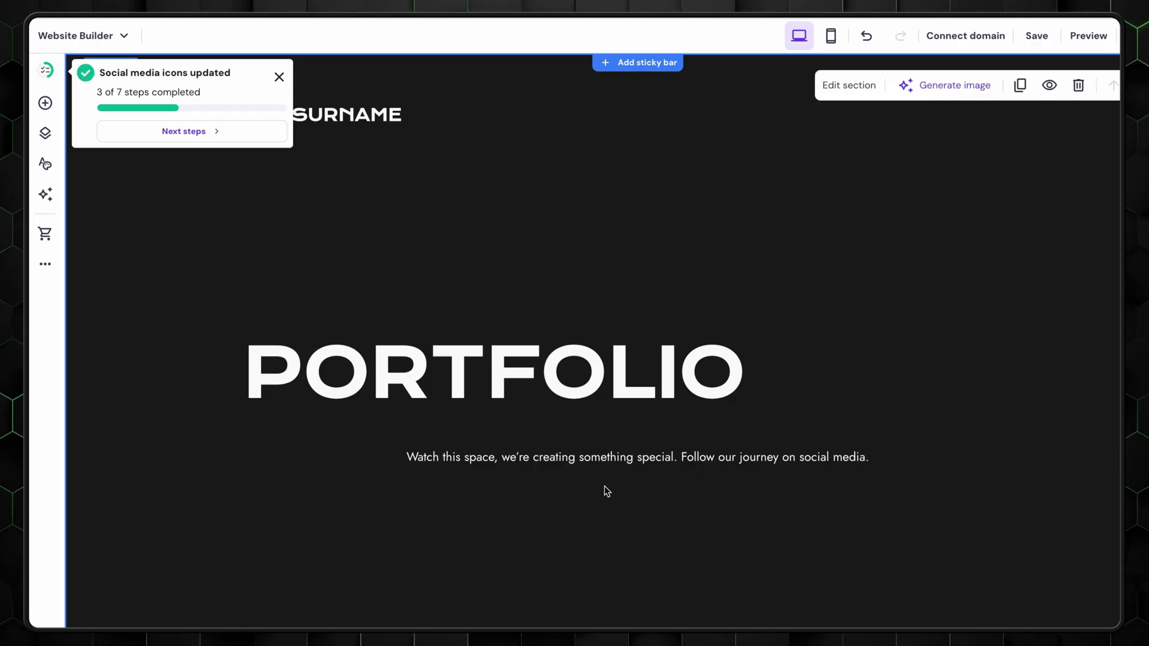
{"action": "left_click", "coordinate": [574, 458]}
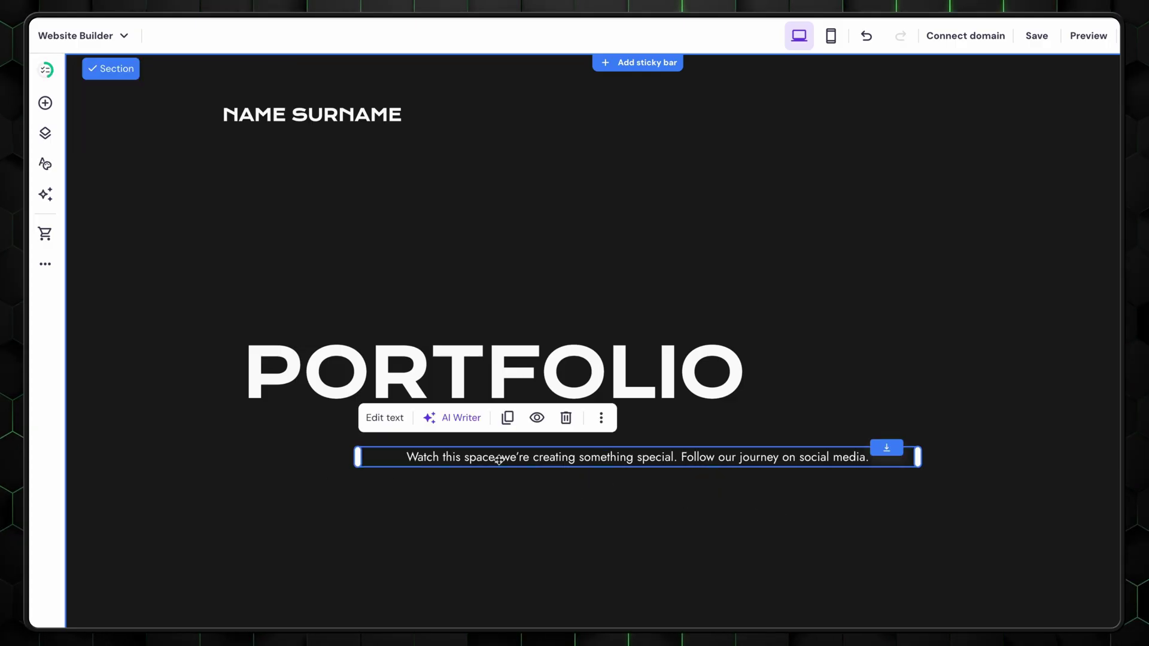
{"action": "key", "text": "Delete"}
Step: Duplicate the PORTFOLIO heading, change the copy's text to PHOTOGRAPHY and give it a smaller heading style above the original
{"action": "left_click", "coordinate": [326, 372]}
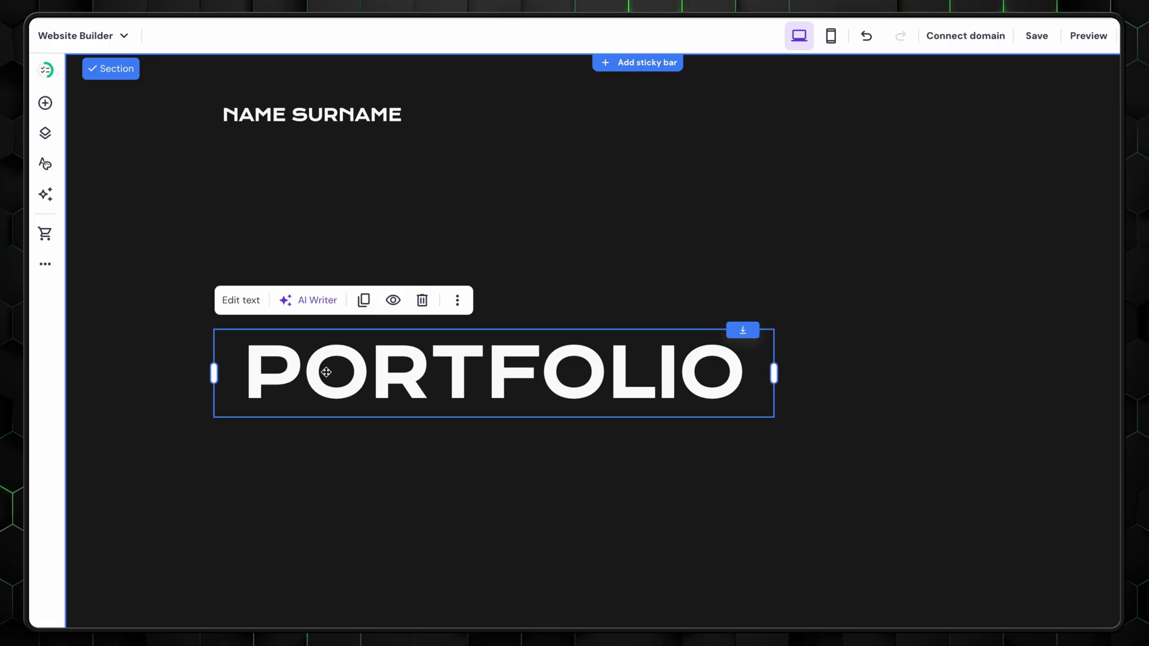
{"action": "left_click", "coordinate": [362, 301]}
{"action": "left_click", "coordinate": [354, 311]}
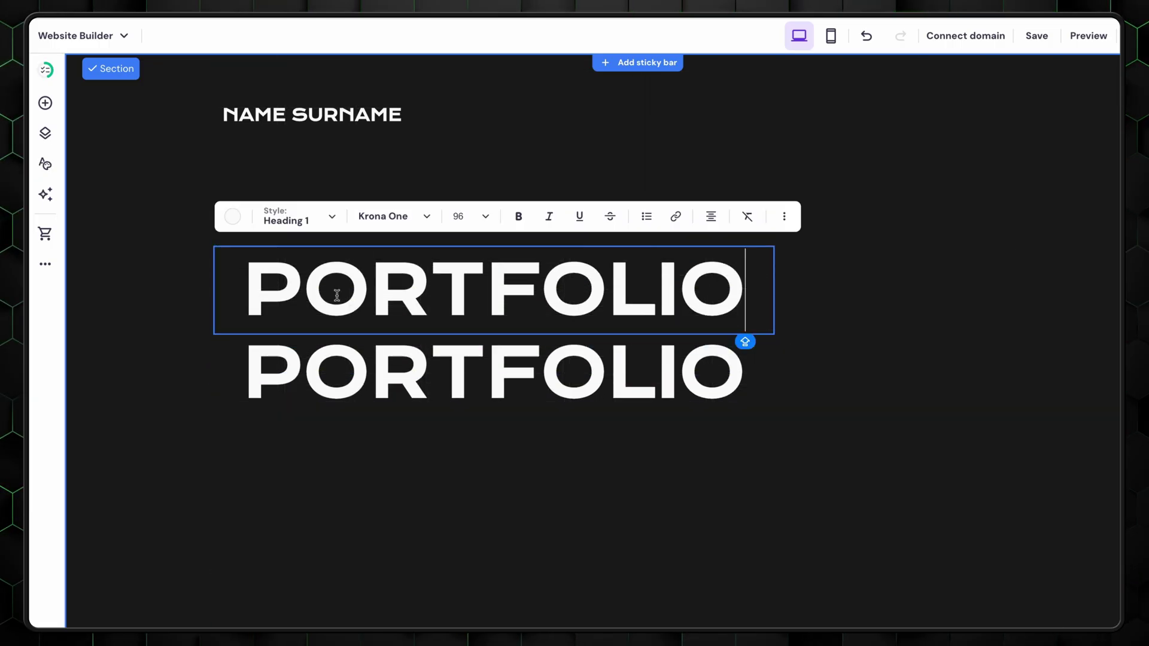
{"action": "double_click", "coordinate": [337, 294]}
{"action": "type", "text": "PHOTOGRAPHY"}
{"action": "key", "text": "Escape"}
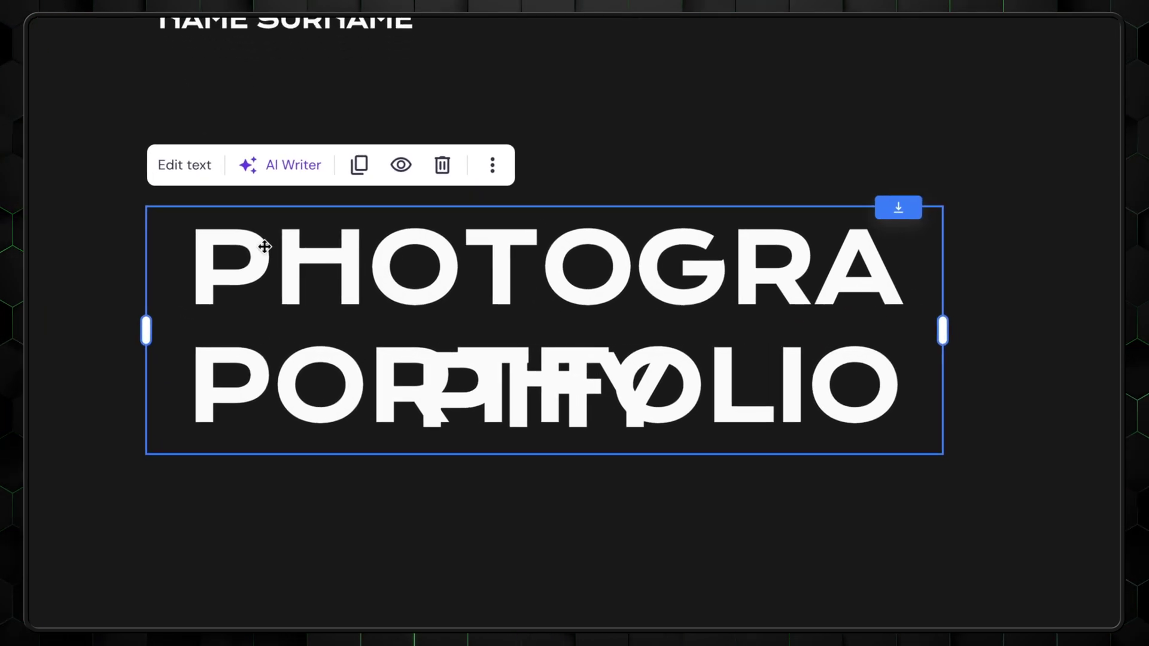
{"action": "left_click", "coordinate": [217, 195]}
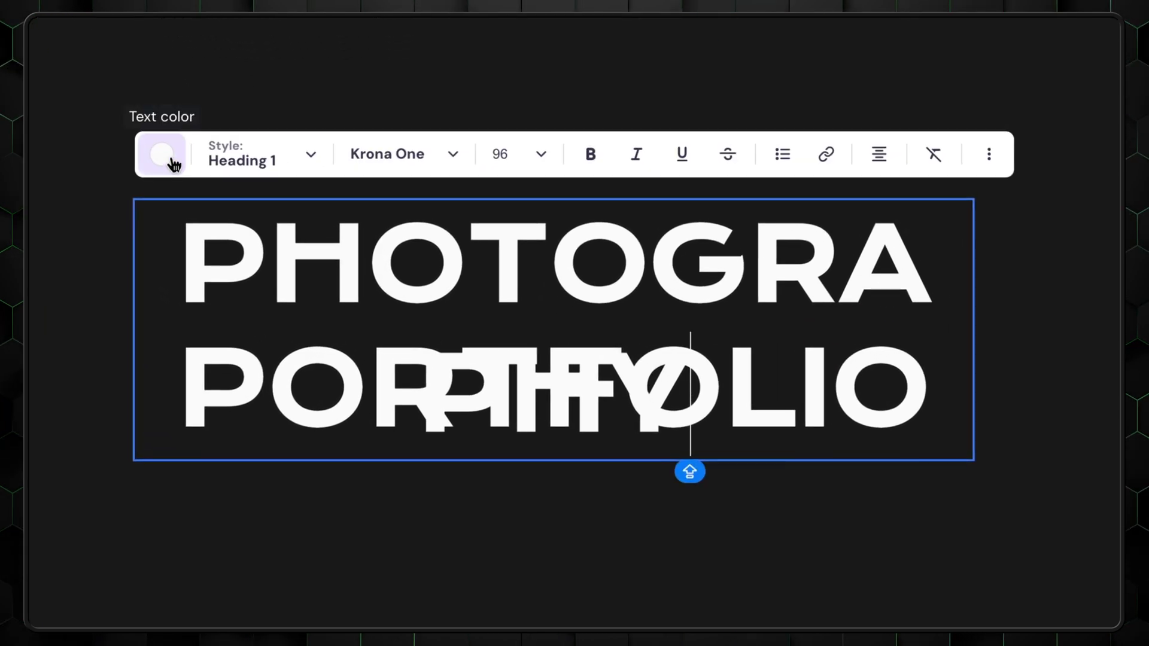
{"action": "left_click", "coordinate": [311, 157]}
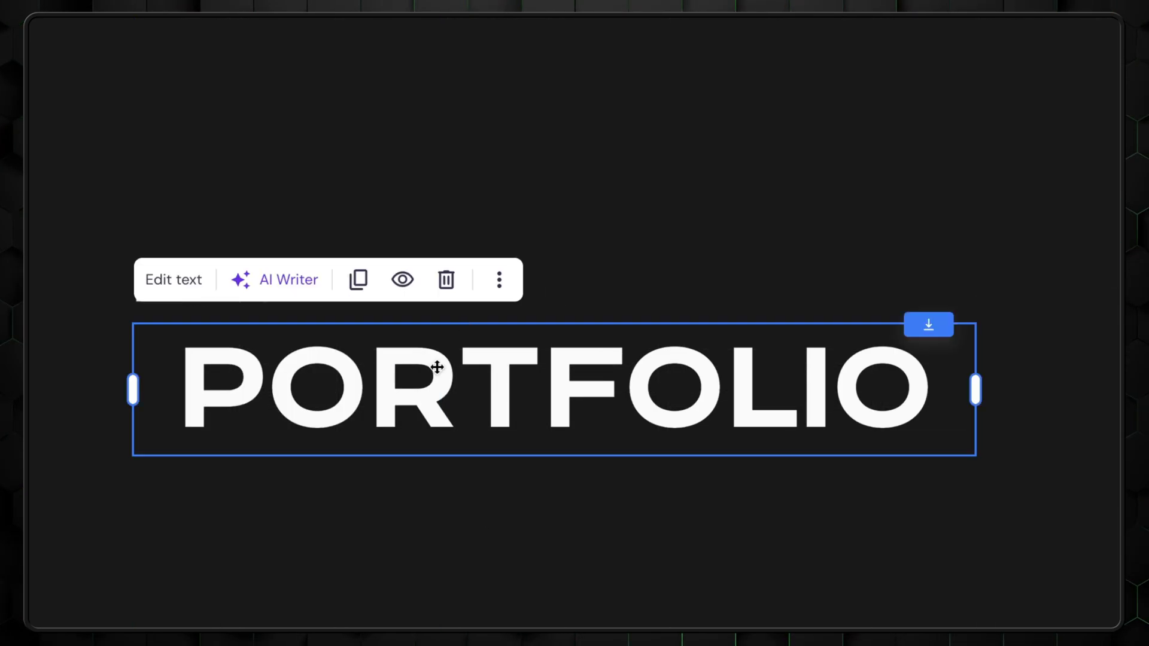
Step: Align the PORTFOLIO heading's text to the left
{"action": "left_click", "coordinate": [179, 288]}
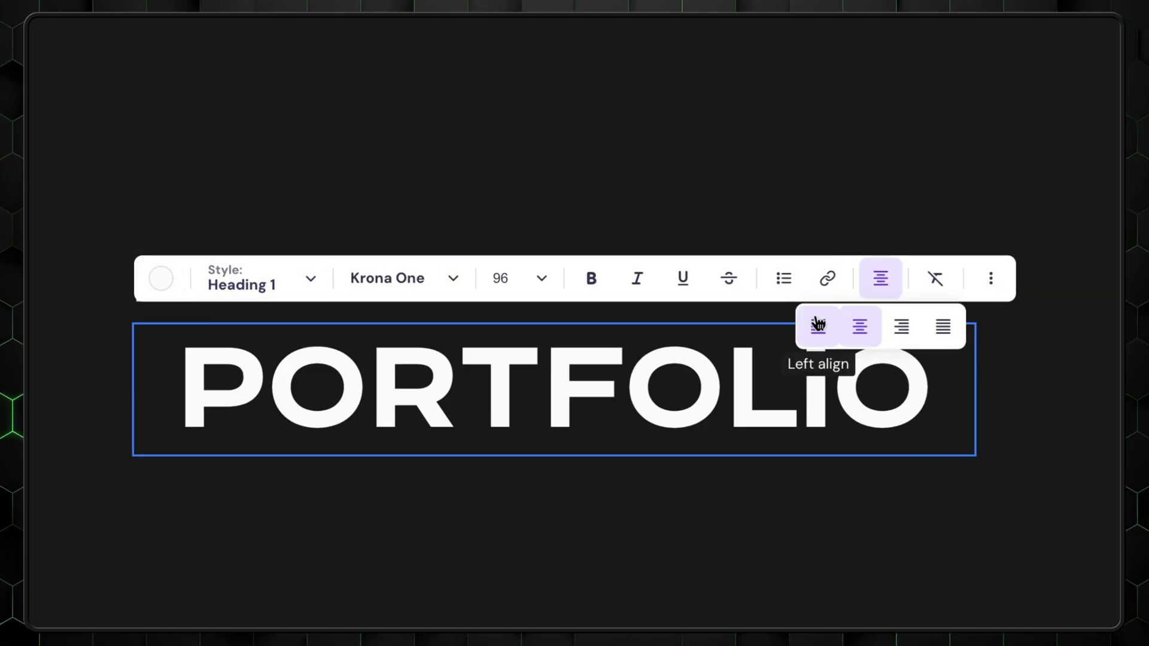
{"action": "left_click", "coordinate": [817, 327]}
{"action": "key", "text": "Escape"}
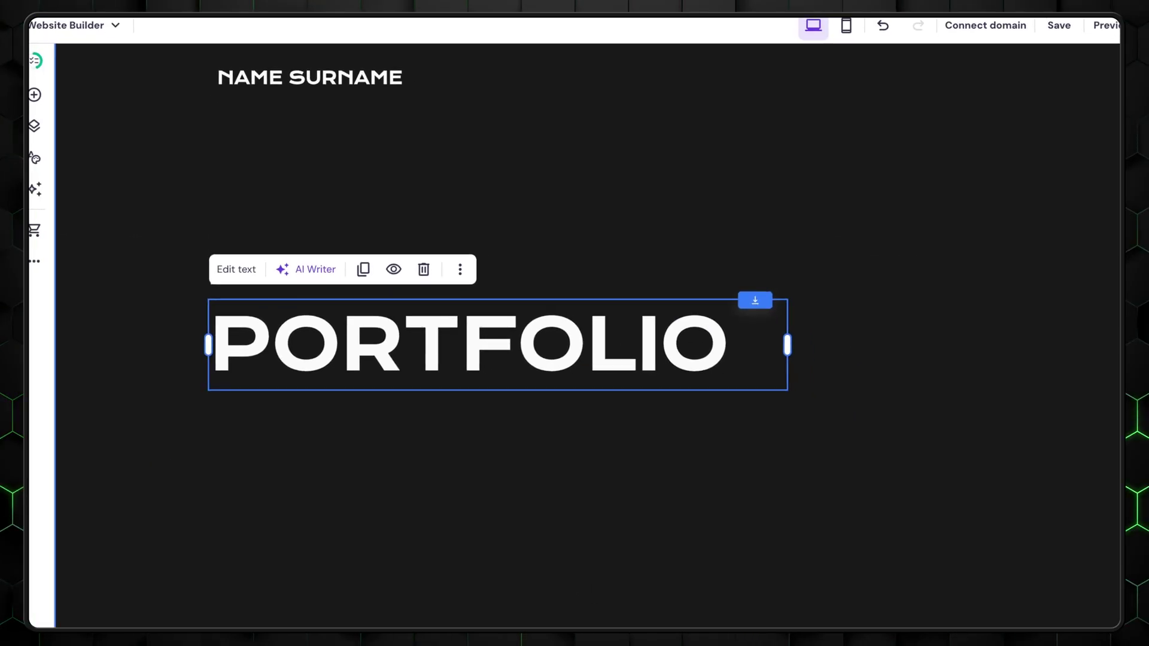
{"action": "left_click", "coordinate": [576, 513]}
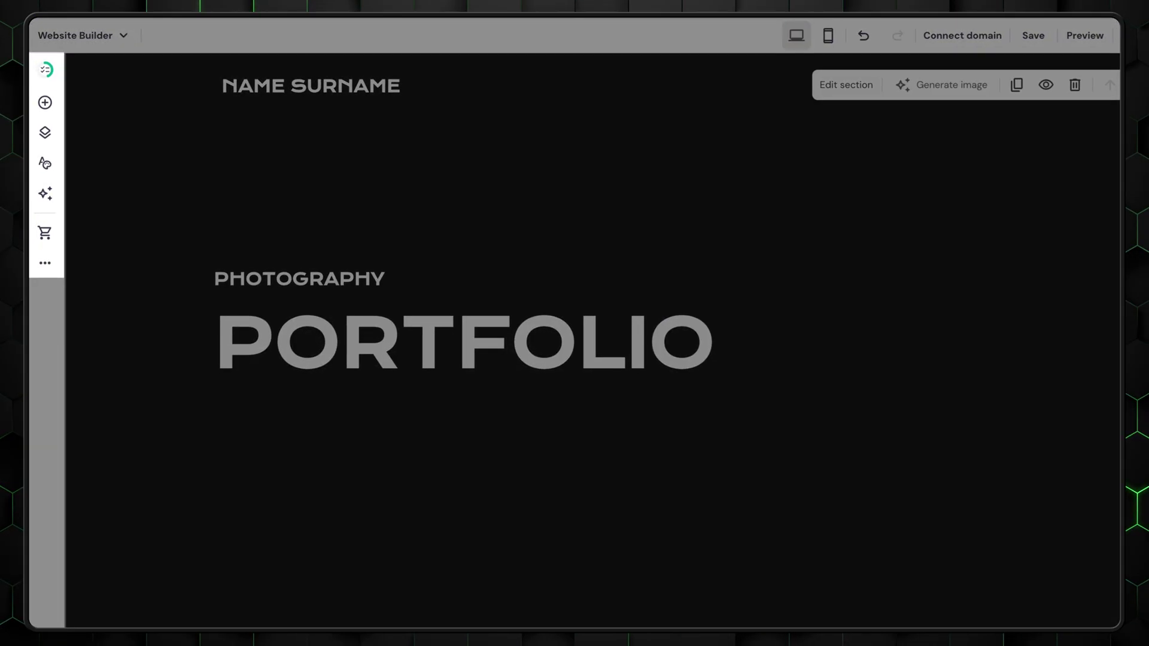
Step: Add an image element to the section and place it at the grid's right edge, beside the headings
{"action": "left_click", "coordinate": [45, 101]}
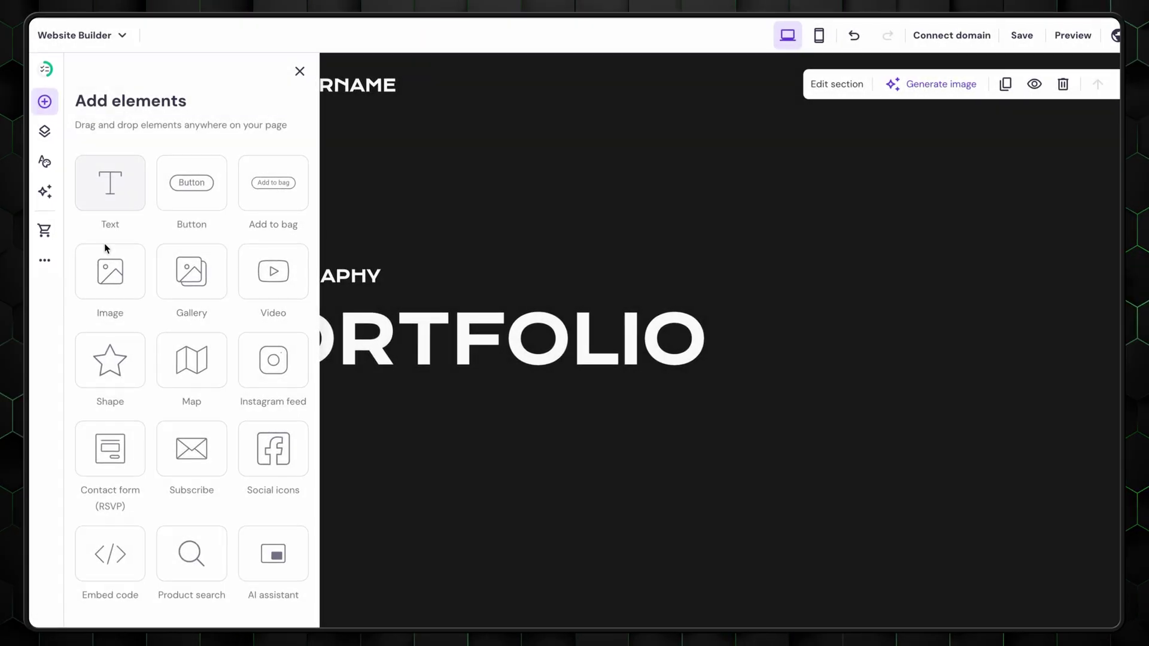
{"action": "left_click", "coordinate": [108, 265]}
{"action": "left_click_drag", "start_coordinate": [572, 517], "coordinate": [688, 242]}
Step: Enlarge the image leftward and down to a tall, nearly square picture and send it to the back behind PORTFOLIO
{"action": "left_click_drag", "start_coordinate": [576, 239], "coordinate": [518, 247]}
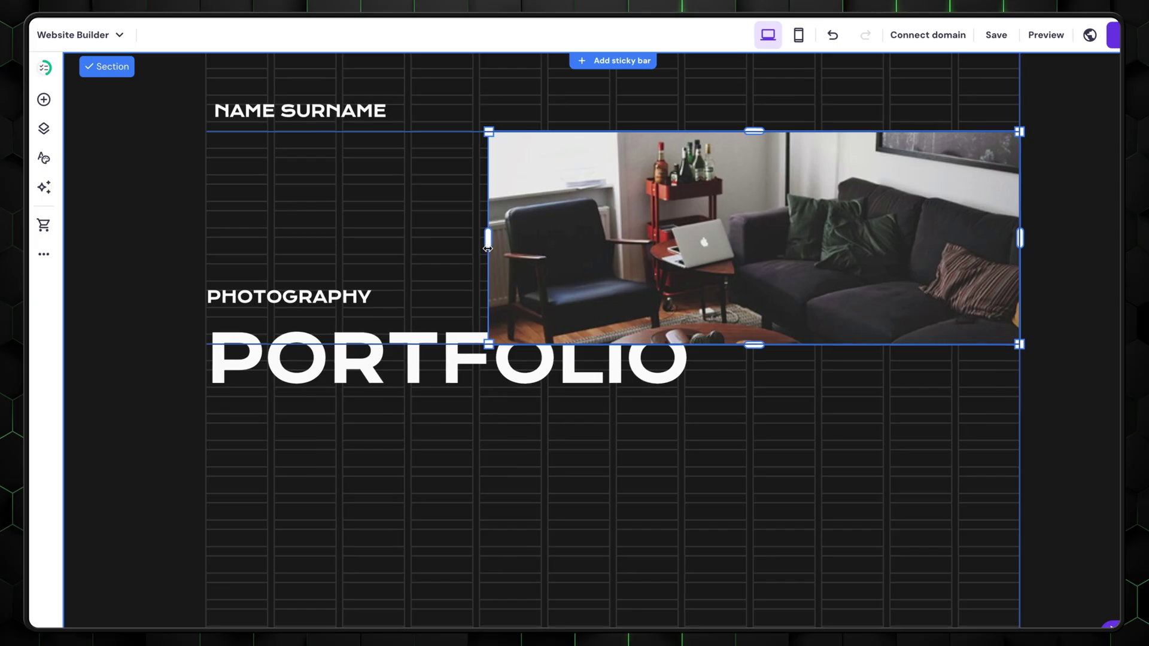
{"action": "left_click_drag", "start_coordinate": [488, 248], "coordinate": [486, 249]}
{"action": "left_click_drag", "start_coordinate": [749, 345], "coordinate": [739, 591]}
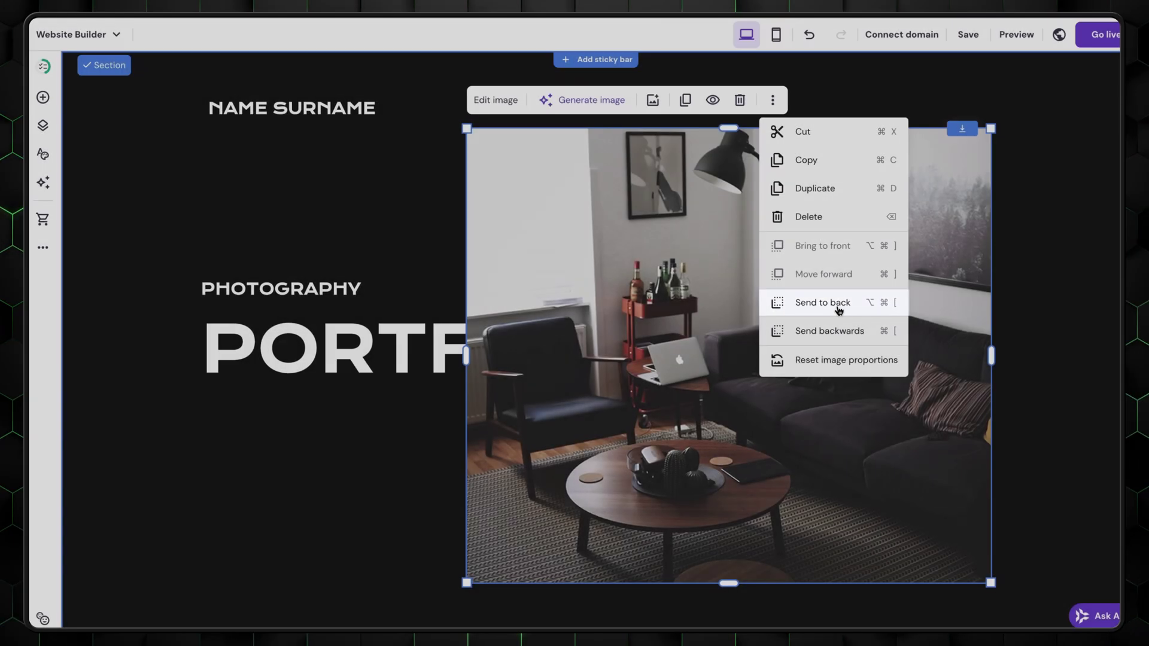
{"action": "left_click", "coordinate": [823, 303]}
{"action": "left_click", "coordinate": [307, 444]}
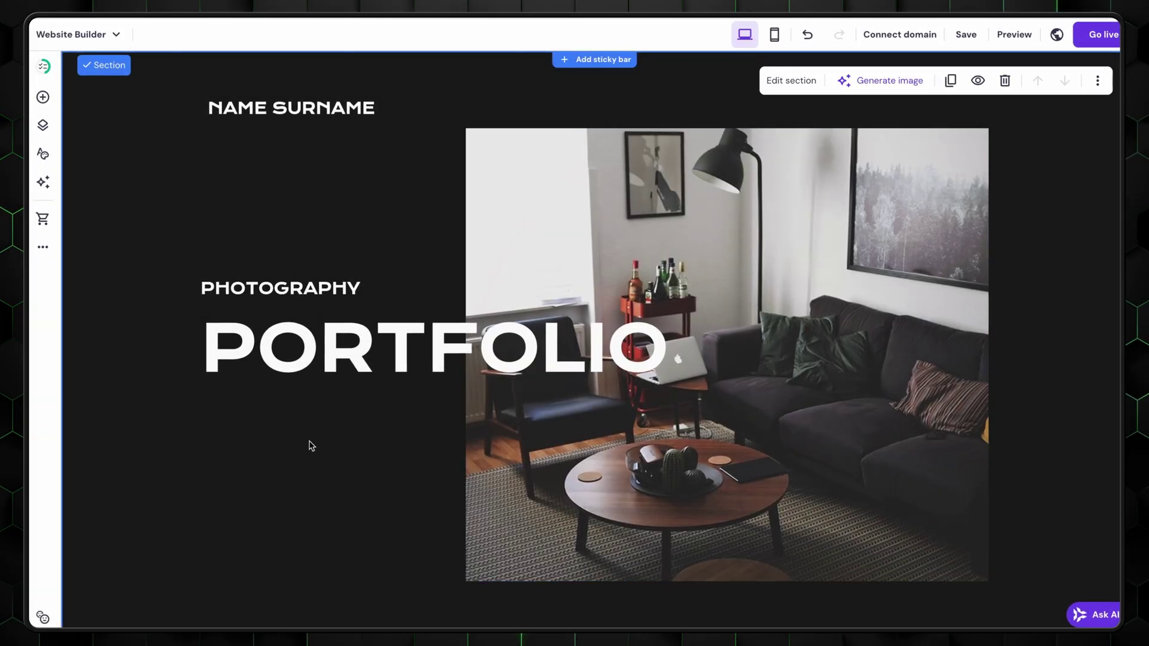
Step: Add a text element directly below the image's left corner reading NAME SURNAME | CITY BASED PHOTOGRAPHER
{"action": "scroll", "coordinate": [394, 205], "scroll_direction": "down", "scroll_amount": 3}
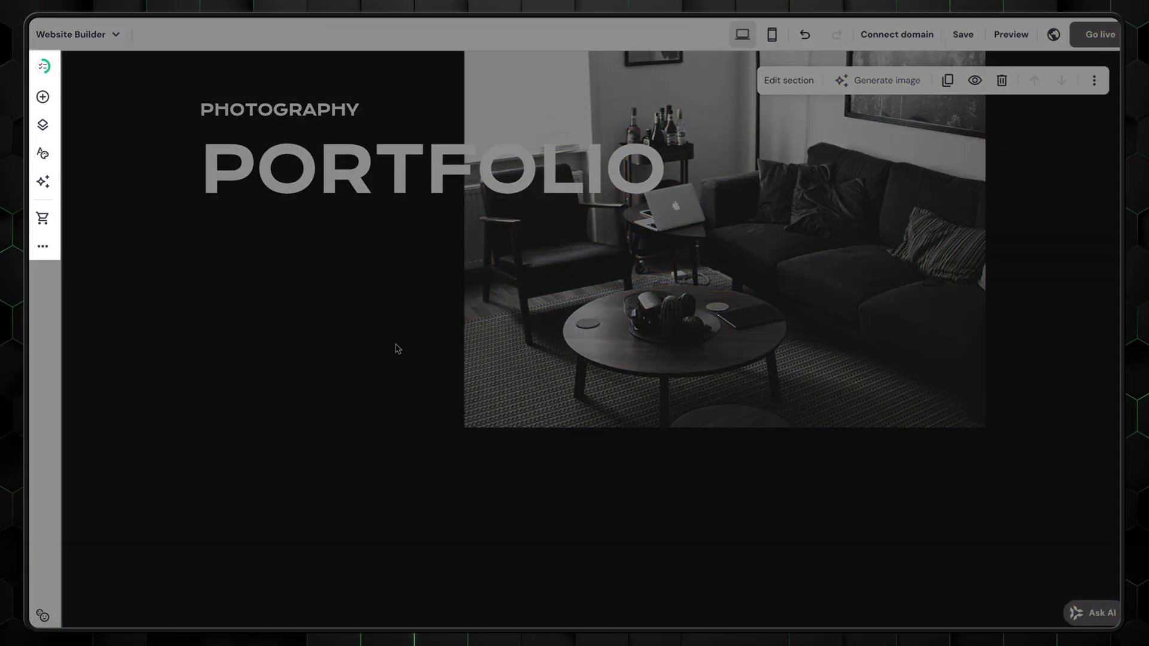
{"action": "left_click", "coordinate": [35, 98]}
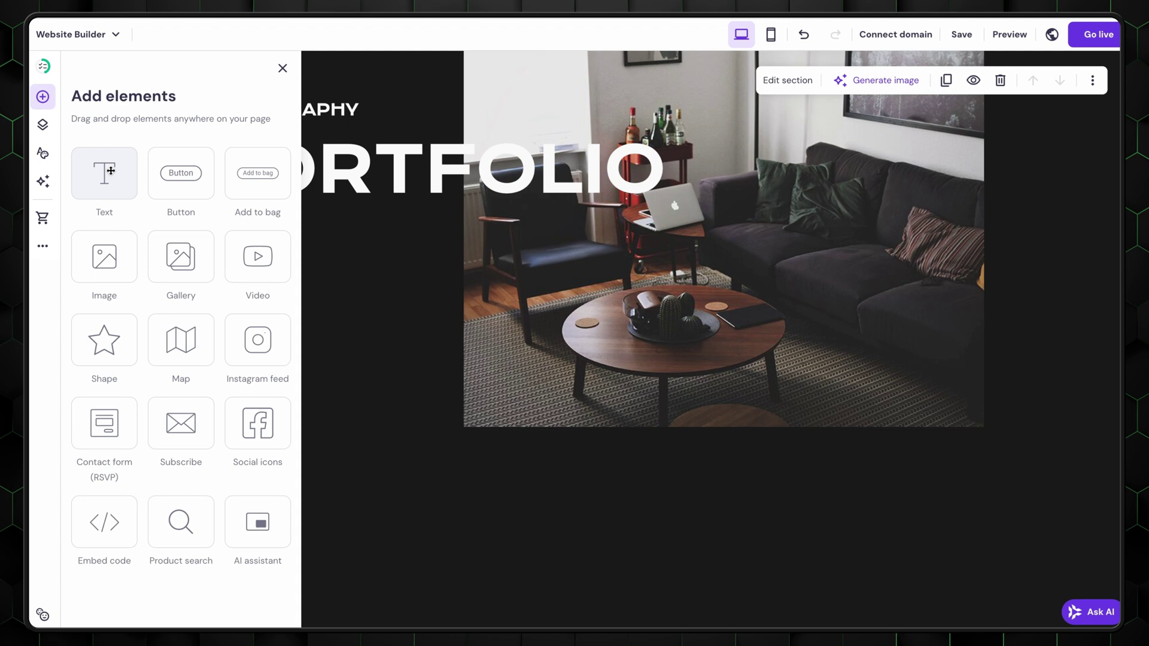
{"action": "left_click_drag", "start_coordinate": [111, 170], "coordinate": [539, 392]}
{"action": "double_click", "coordinate": [538, 282]}
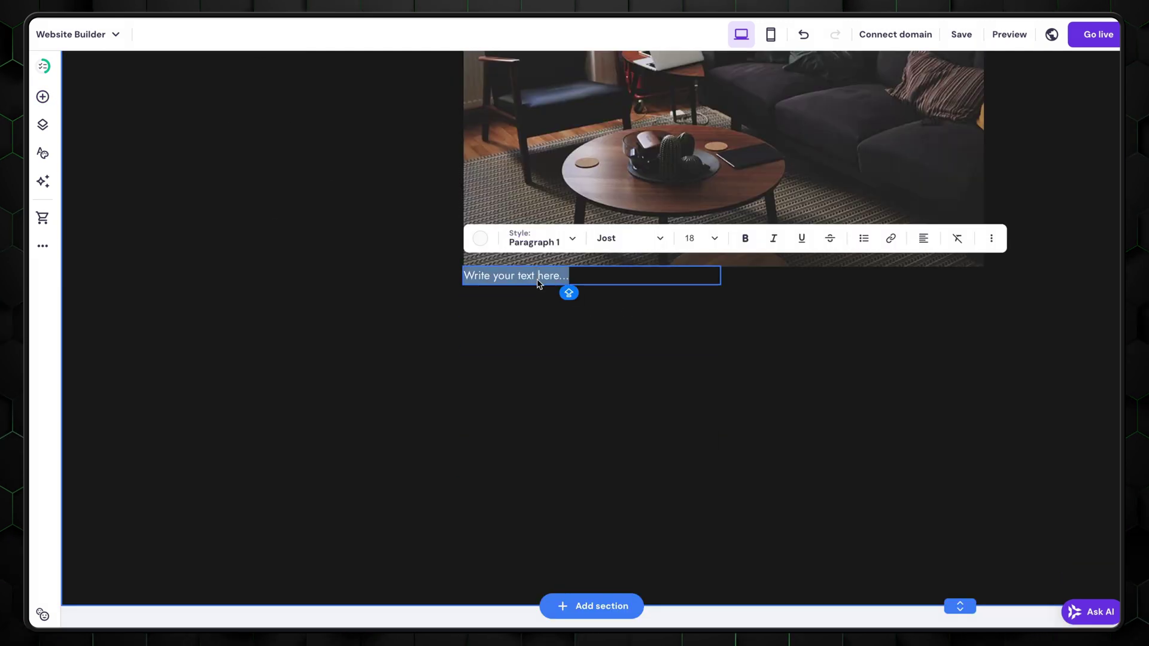
{"action": "type", "text": "NAME SURNAME | CITY BASED PHOTOGRAPHER"}
{"action": "key", "text": "Escape"}
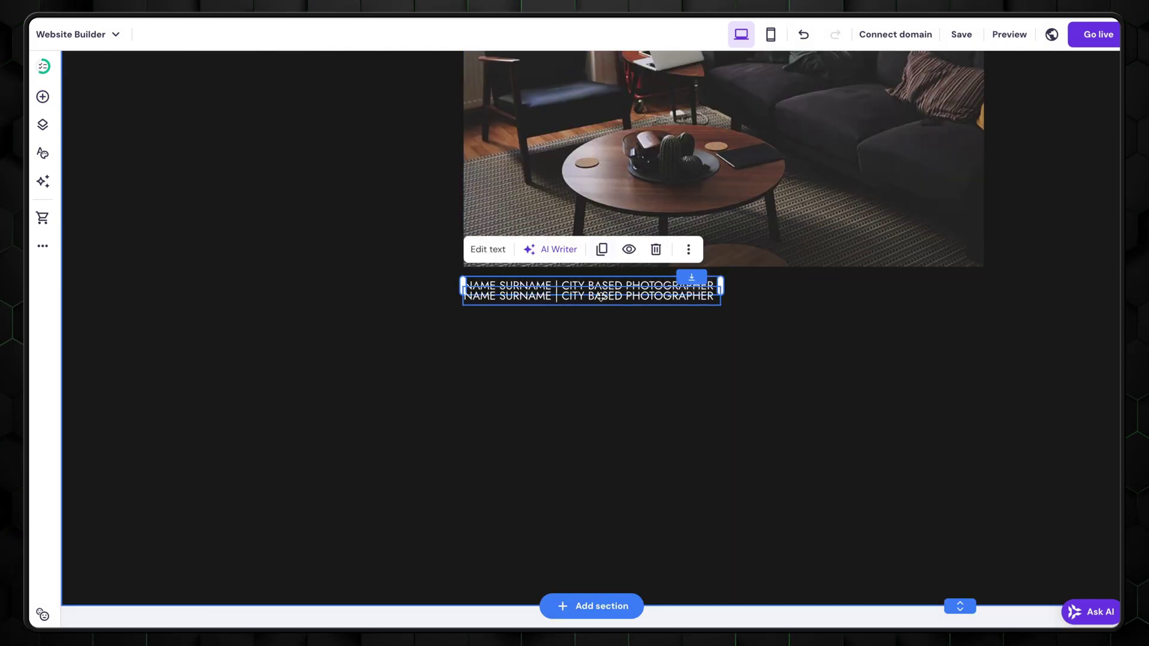
Step: Place a copy of the photographer caption beside the original and replace its text with the placeholder e-mail address
{"action": "left_click_drag", "start_coordinate": [600, 296], "coordinate": [850, 293]}
{"action": "double_click", "coordinate": [849, 294]}
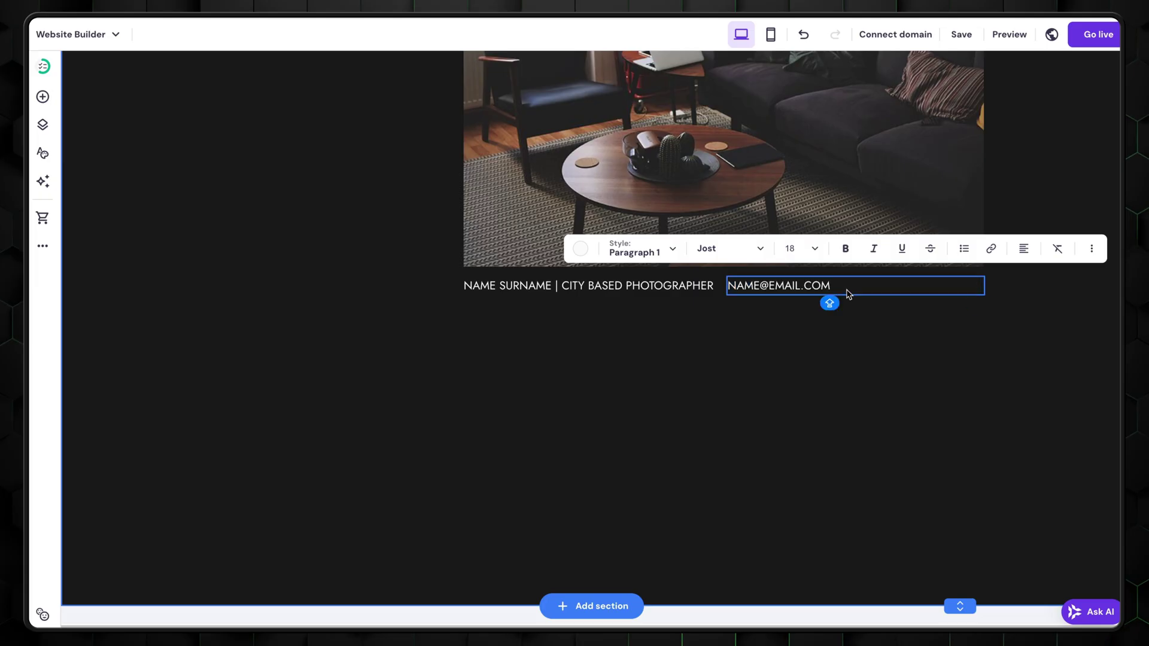
{"action": "key", "text": "Escape"}
Step: Narrow the e-mail caption and shift it right under the image, and shorten the section to end just below the captions
{"action": "left_click_drag", "start_coordinate": [984, 286], "coordinate": [852, 287]}
{"action": "left_click_drag", "start_coordinate": [768, 291], "coordinate": [832, 293]}
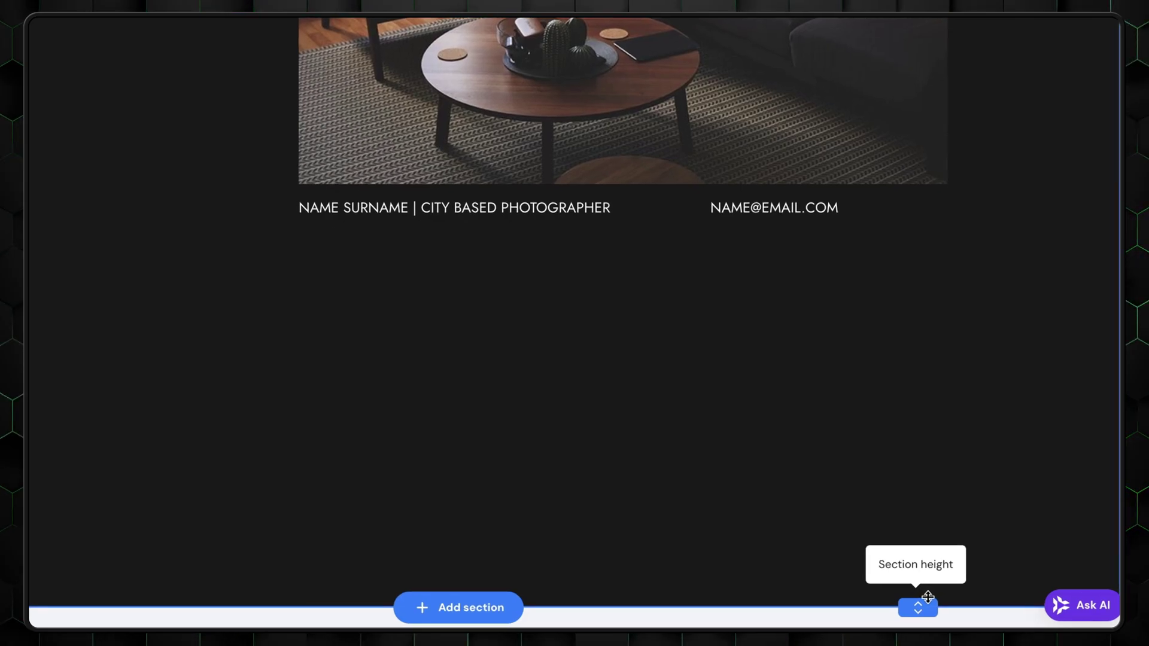
{"action": "left_click_drag", "start_coordinate": [927, 597], "coordinate": [938, 328]}
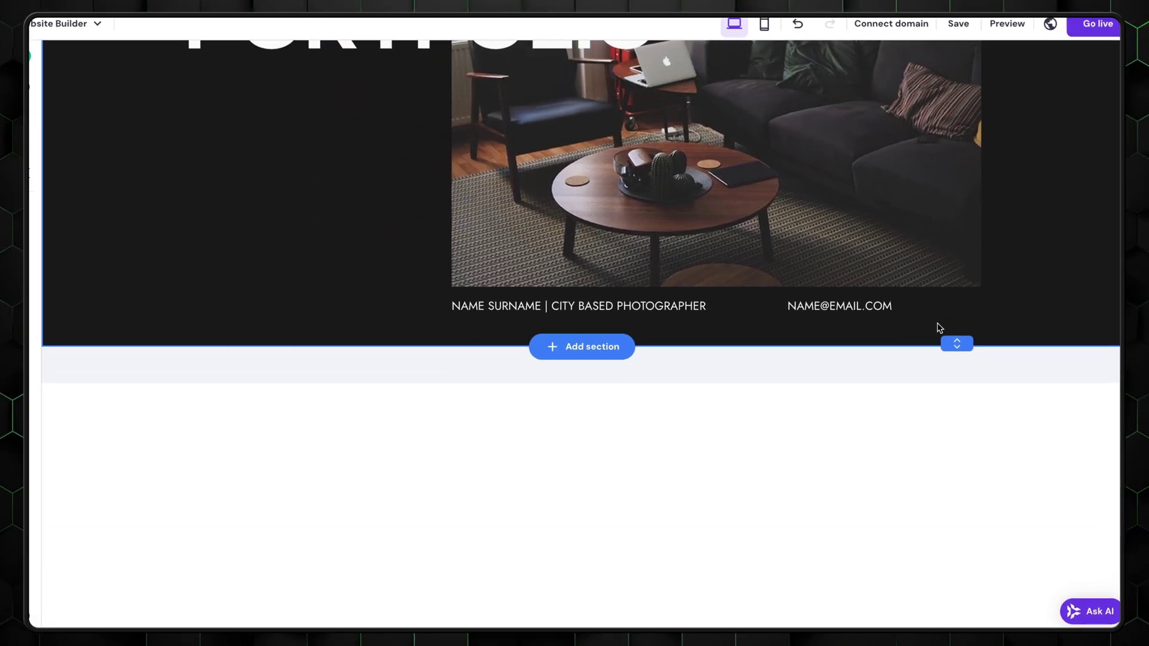
Step: Start replacing the opening section's living room image and upload all twelve photos from the Photography folder to the media library
{"action": "left_click", "coordinate": [704, 353]}
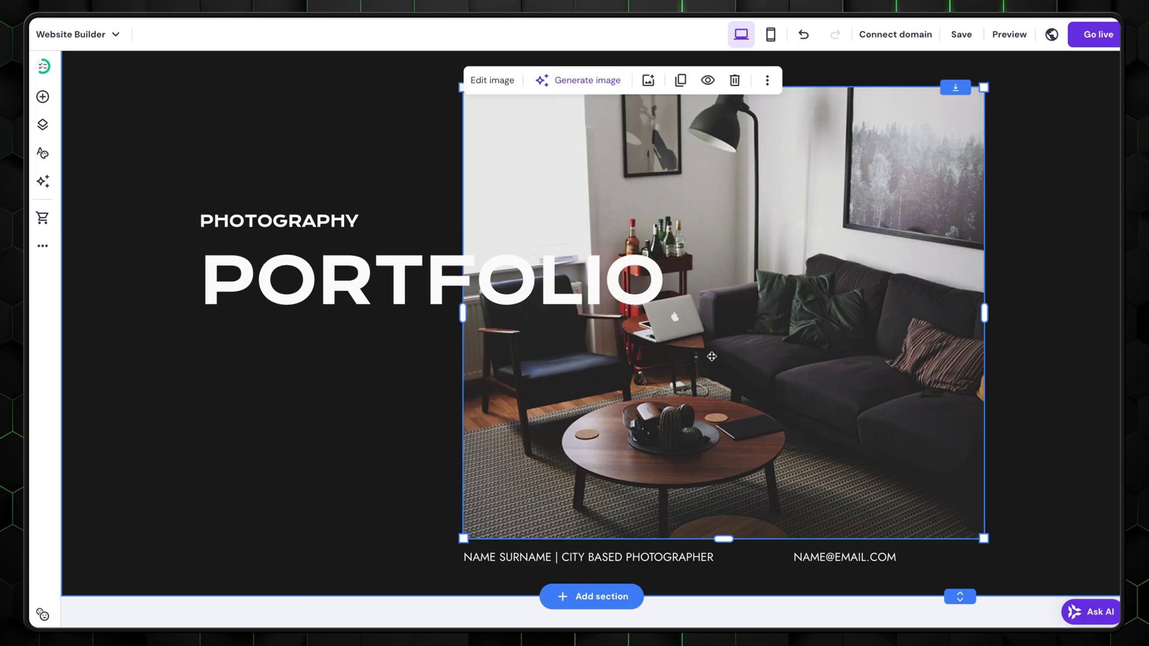
{"action": "left_click", "coordinate": [492, 80]}
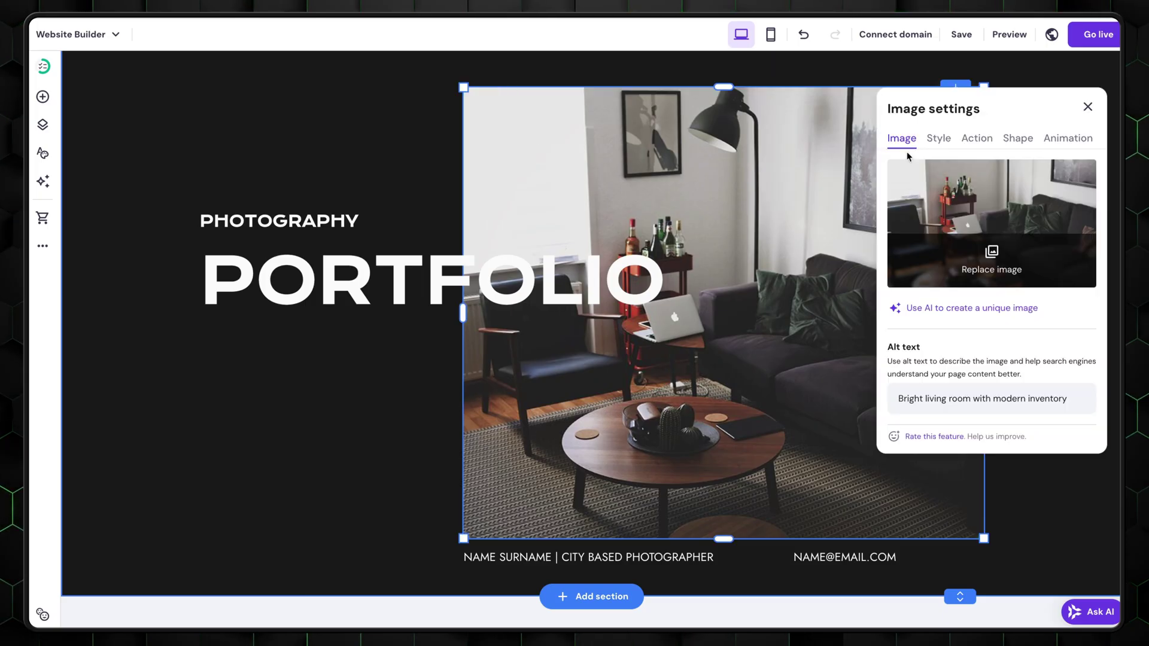
{"action": "left_click", "coordinate": [991, 263]}
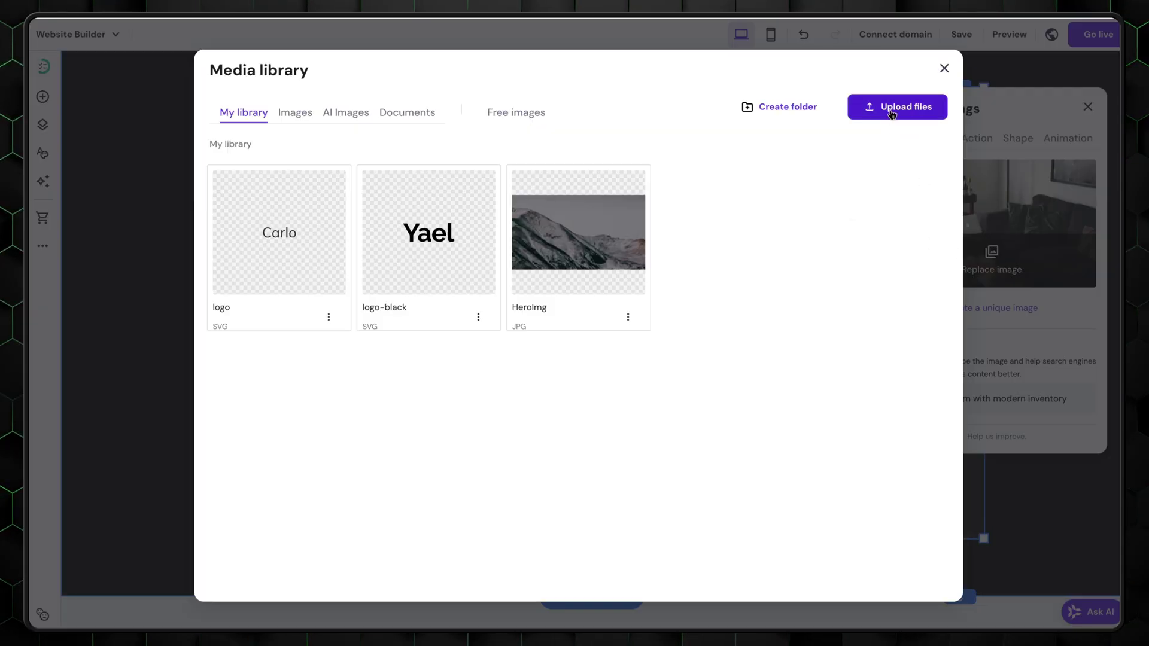
{"action": "left_click", "coordinate": [891, 107]}
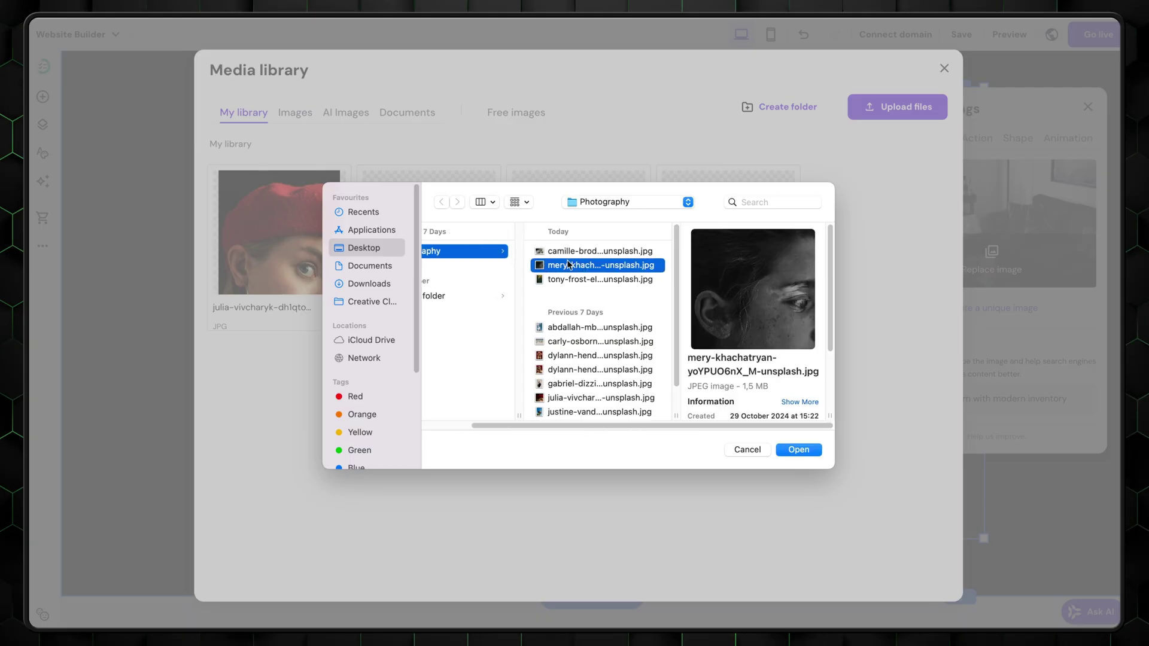
{"action": "left_click", "coordinate": [568, 255]}
{"action": "scroll", "coordinate": [599, 315], "scroll_direction": "down", "scroll_amount": 2}
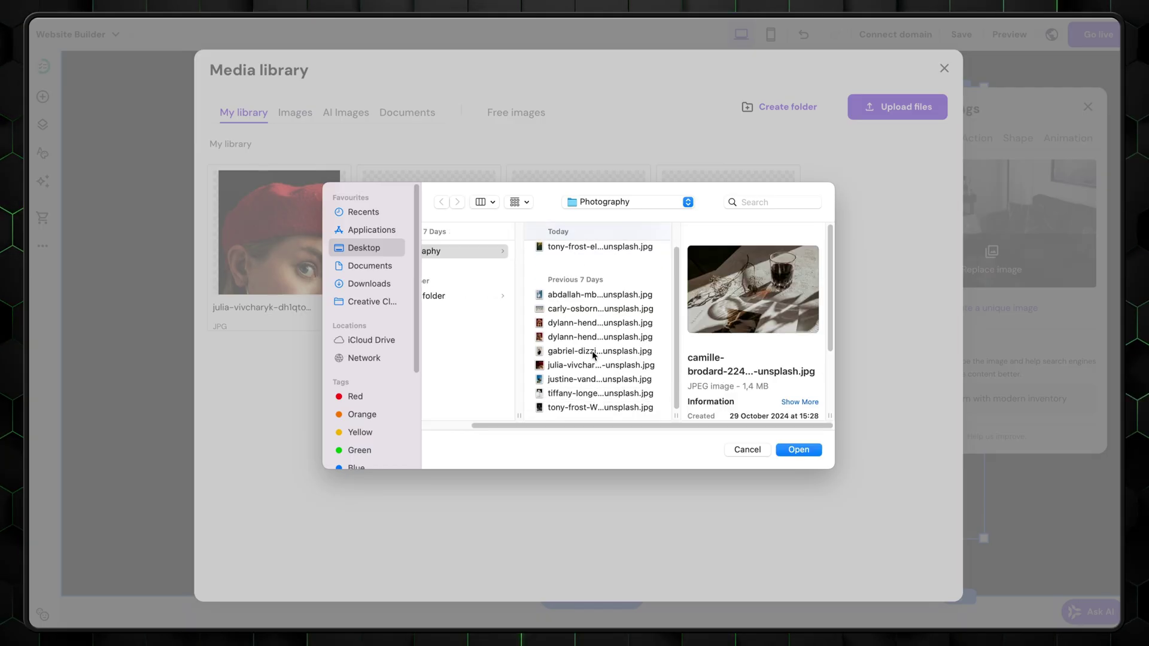
{"action": "left_click", "coordinate": [573, 407], "text": "shift"}
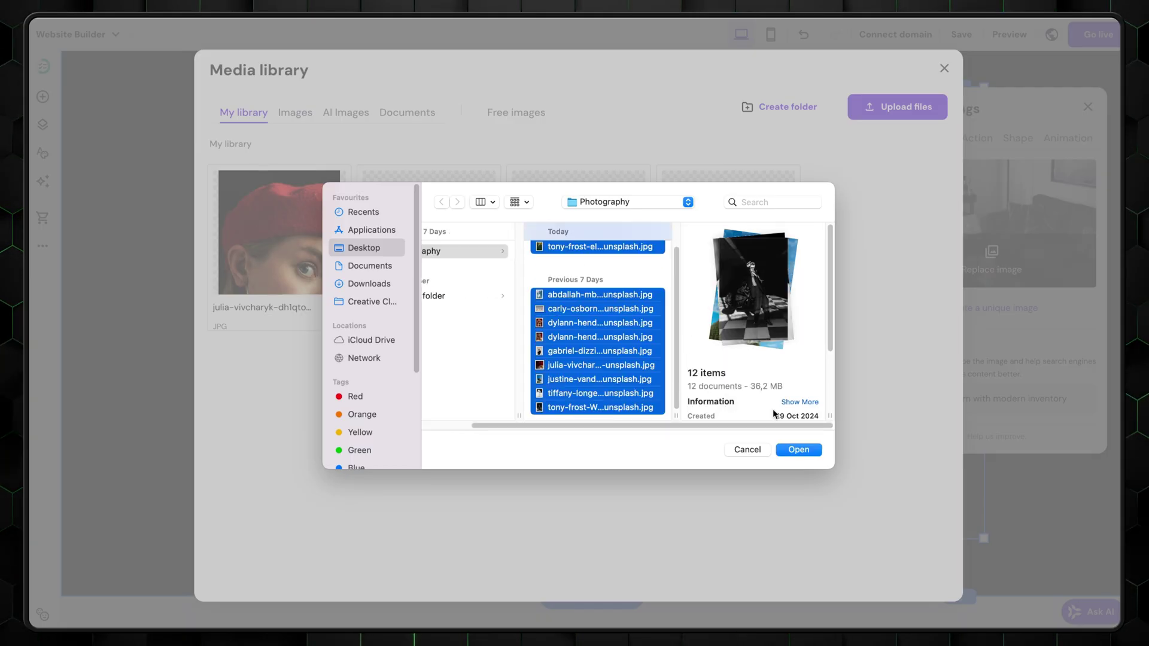
{"action": "left_click", "coordinate": [798, 449]}
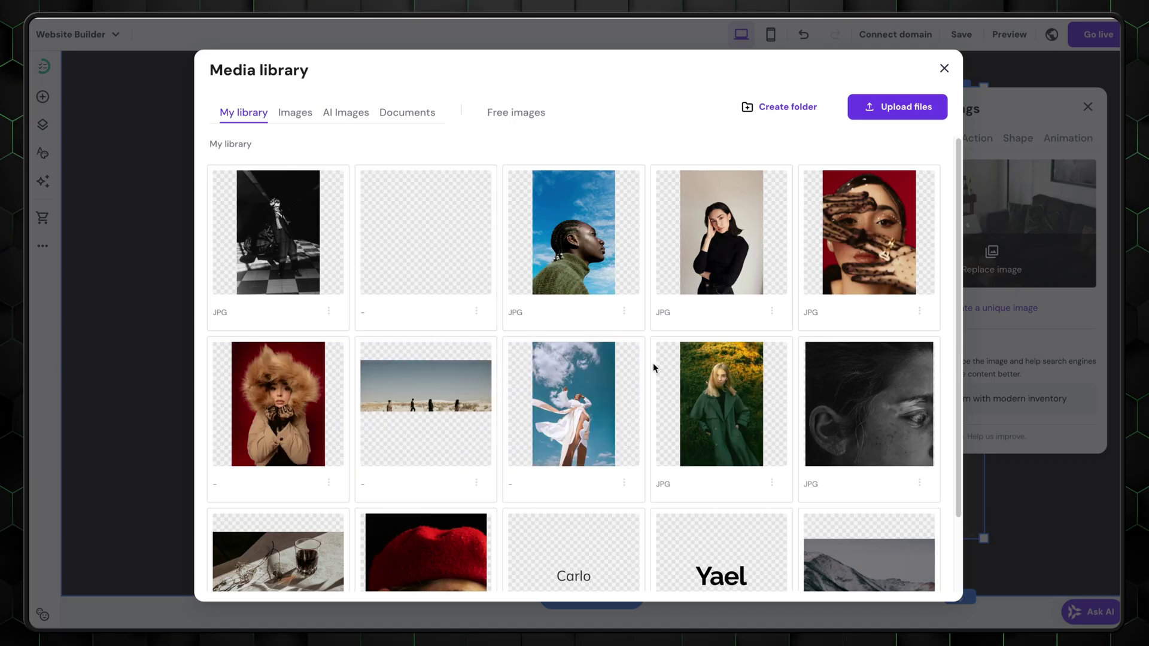
Step: Choose the red beret portrait from the library as the opening section's image and close the image settings
{"action": "scroll", "coordinate": [652, 362], "scroll_direction": "down", "scroll_amount": 2}
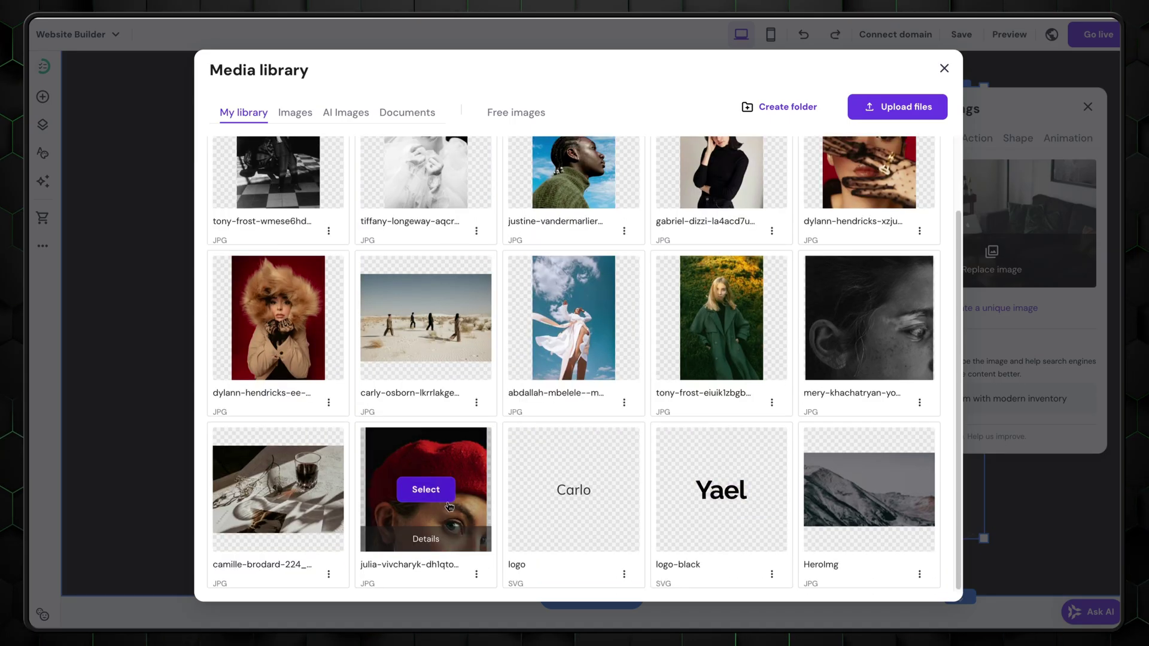
{"action": "left_click", "coordinate": [453, 487]}
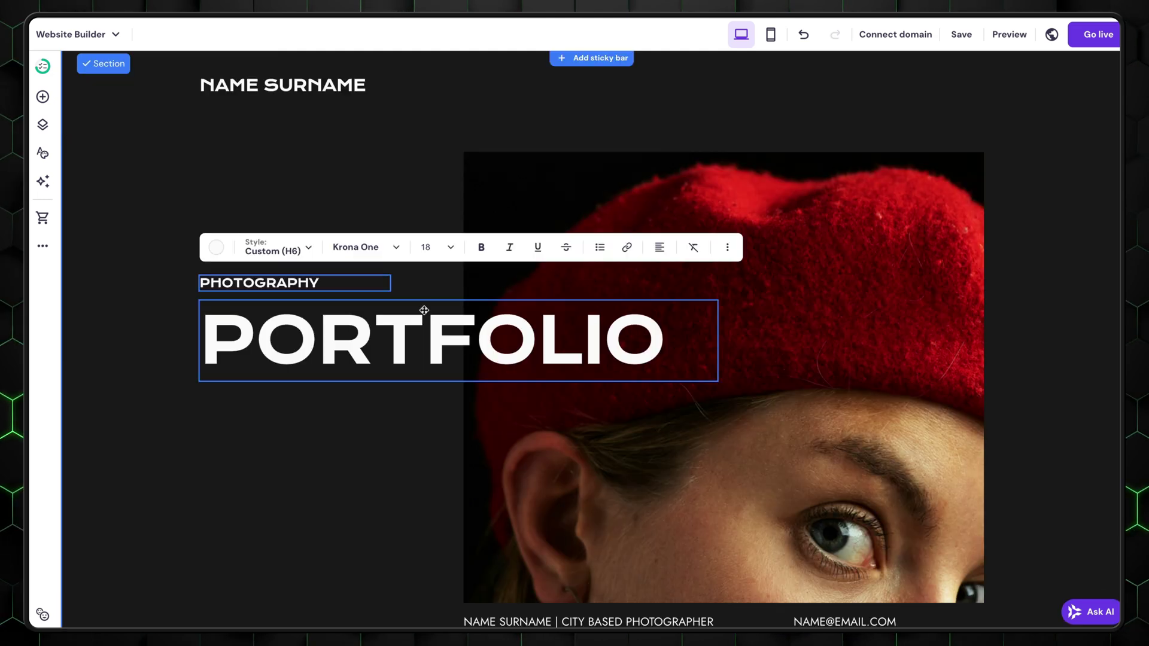
{"action": "key", "text": "Escape"}
{"action": "key", "text": "Escape"}
Step: Reduce the PHOTOGRAPHY heading's size and place it closely above PORTFOLIO, aligned with its left edge
{"action": "left_click", "coordinate": [309, 348]}
{"action": "left_click_drag", "start_coordinate": [309, 349], "coordinate": [305, 346]}
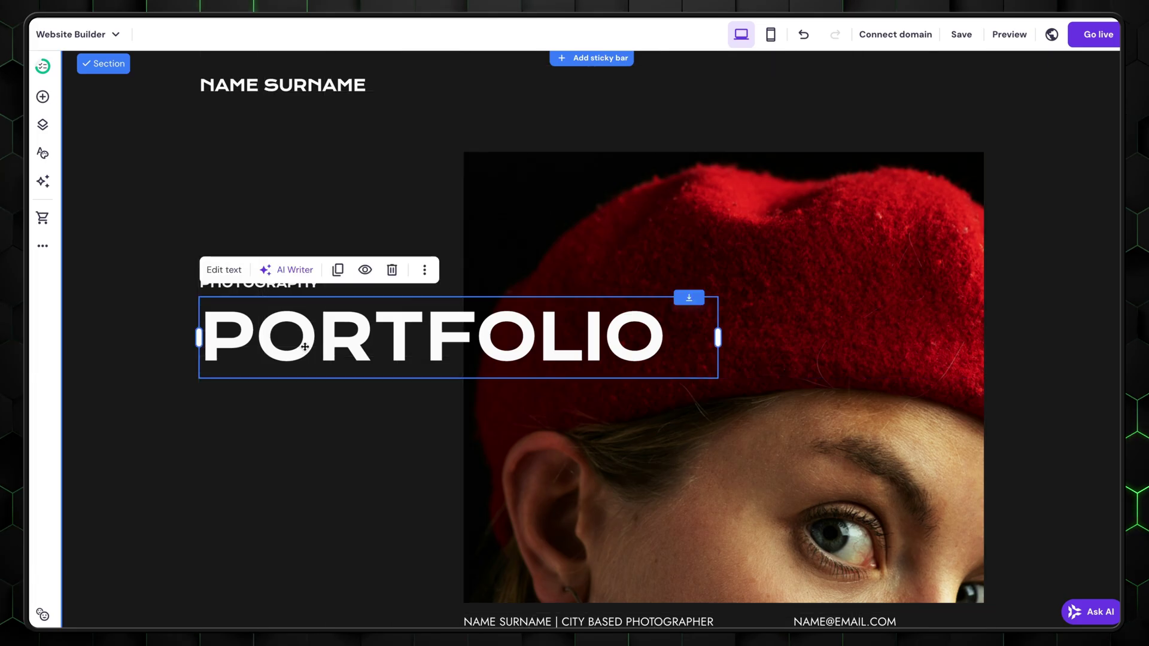
{"action": "left_click", "coordinate": [224, 269]}
{"action": "left_click", "coordinate": [392, 437]}
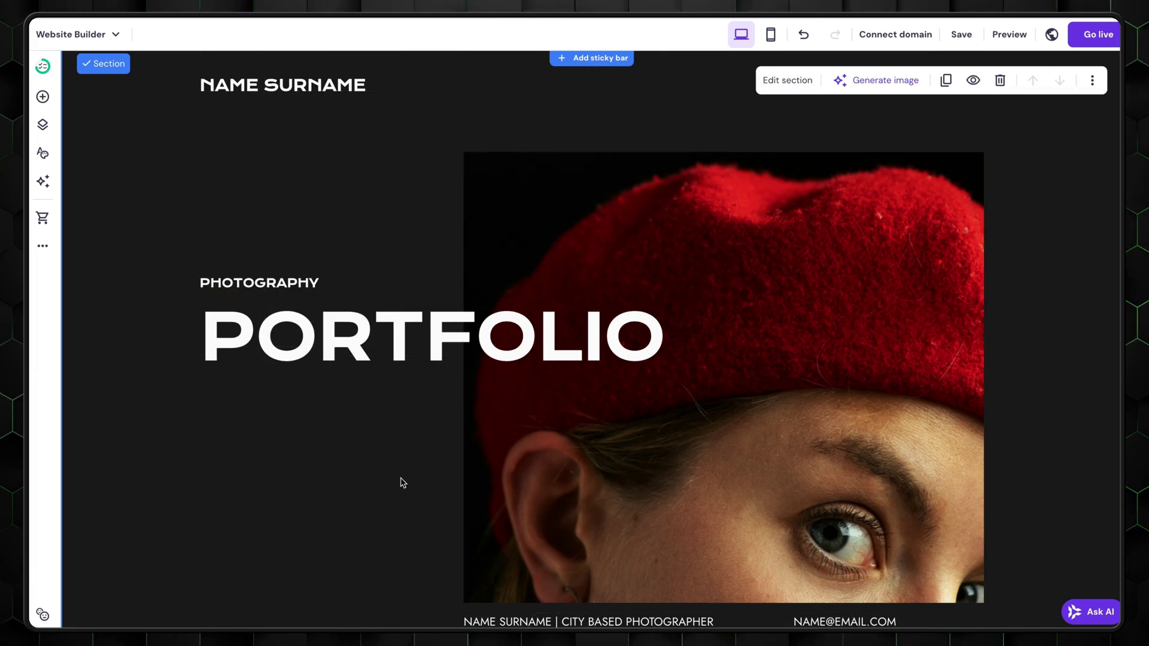
Step: Add a new About section below the opening section, using the layout with "About us" text beside one image
{"action": "scroll", "coordinate": [403, 482], "scroll_direction": "down", "scroll_amount": 1}
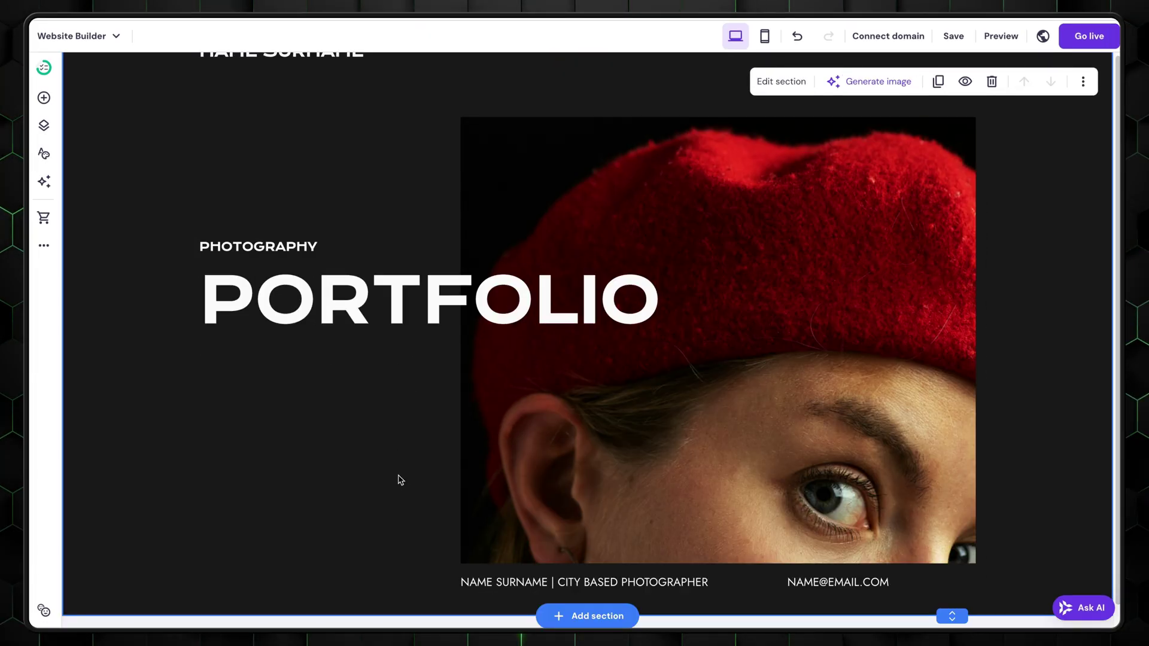
{"action": "scroll", "coordinate": [400, 480], "scroll_direction": "up", "scroll_amount": 1}
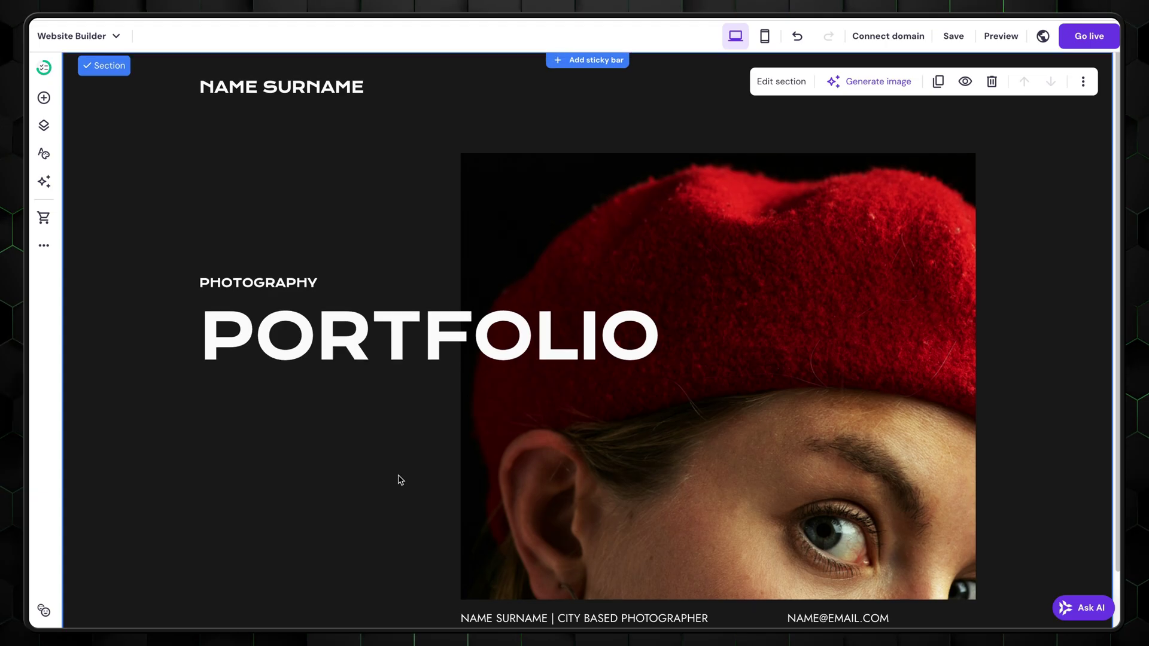
{"action": "scroll", "coordinate": [399, 478], "scroll_direction": "down", "scroll_amount": 2}
{"action": "left_click", "coordinate": [593, 606]}
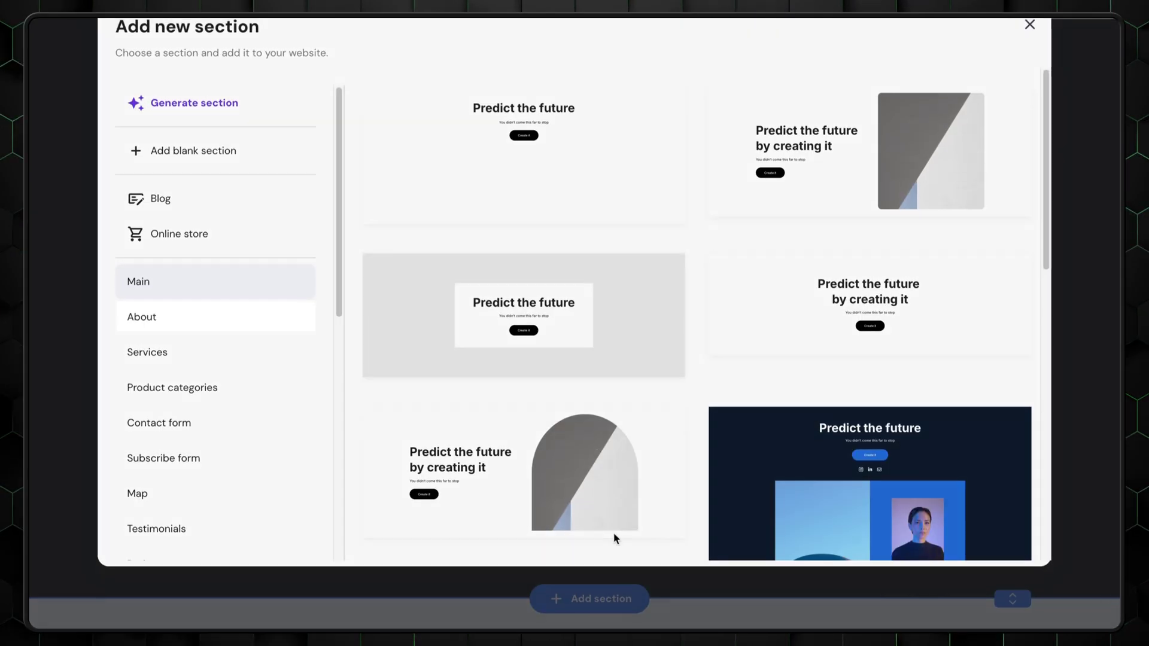
{"action": "left_click", "coordinate": [295, 347]}
{"action": "scroll", "coordinate": [603, 386], "scroll_direction": "down", "scroll_amount": 3}
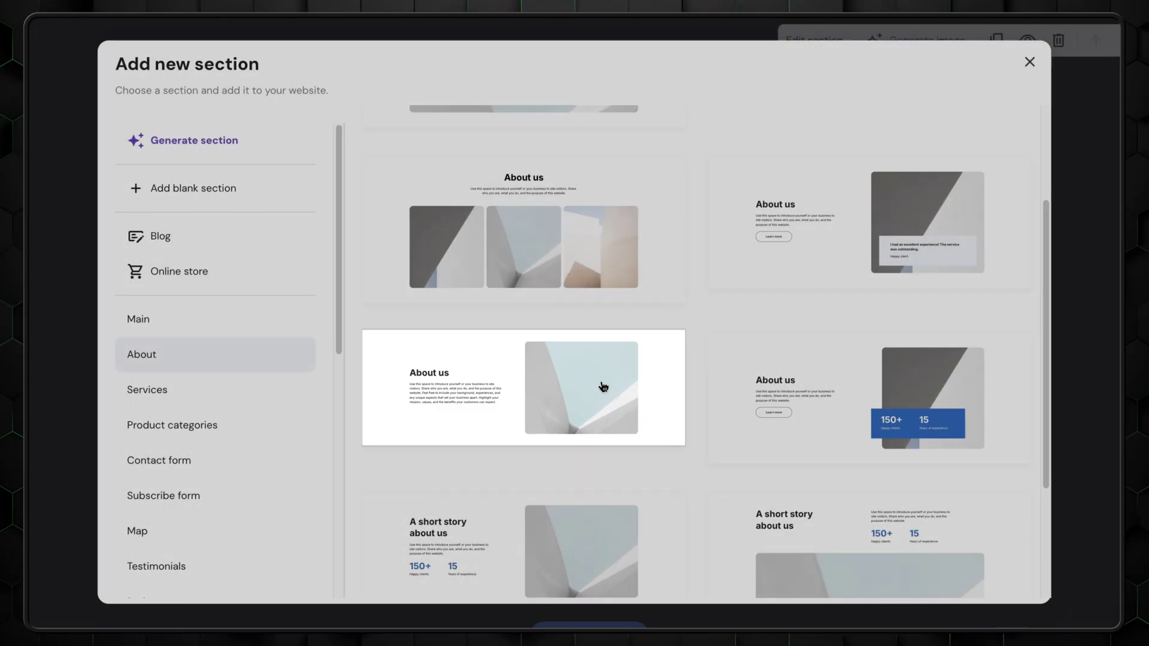
{"action": "left_click", "coordinate": [603, 386]}
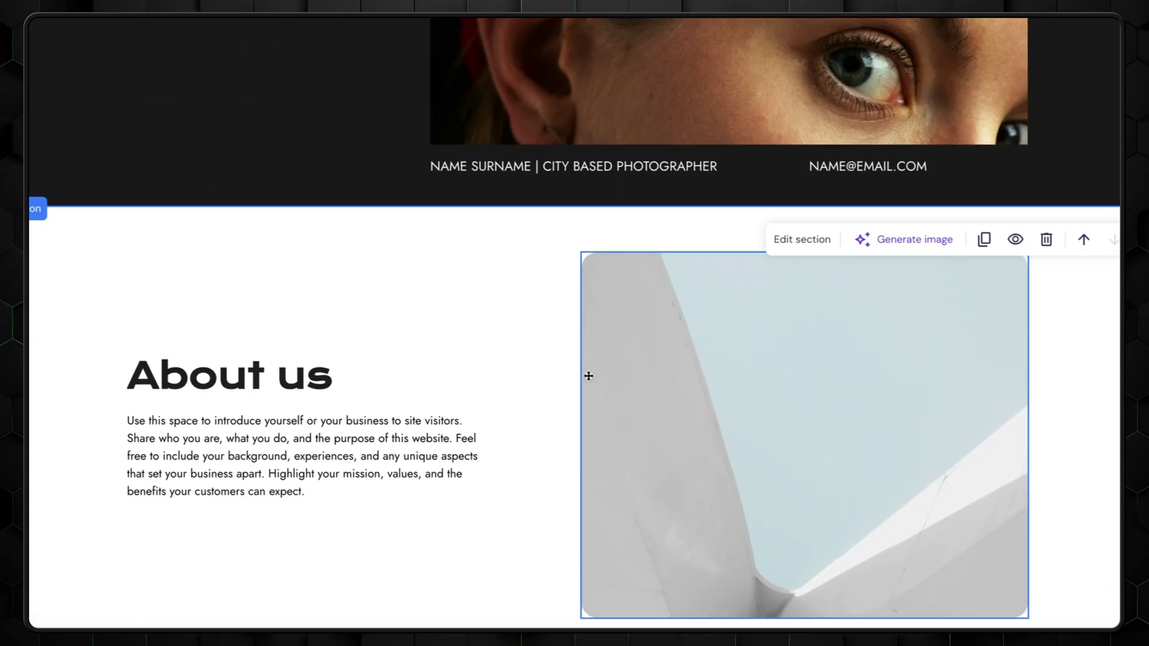
Step: Set the About section's background to the website color #fafafa
{"action": "left_click", "coordinate": [724, 171]}
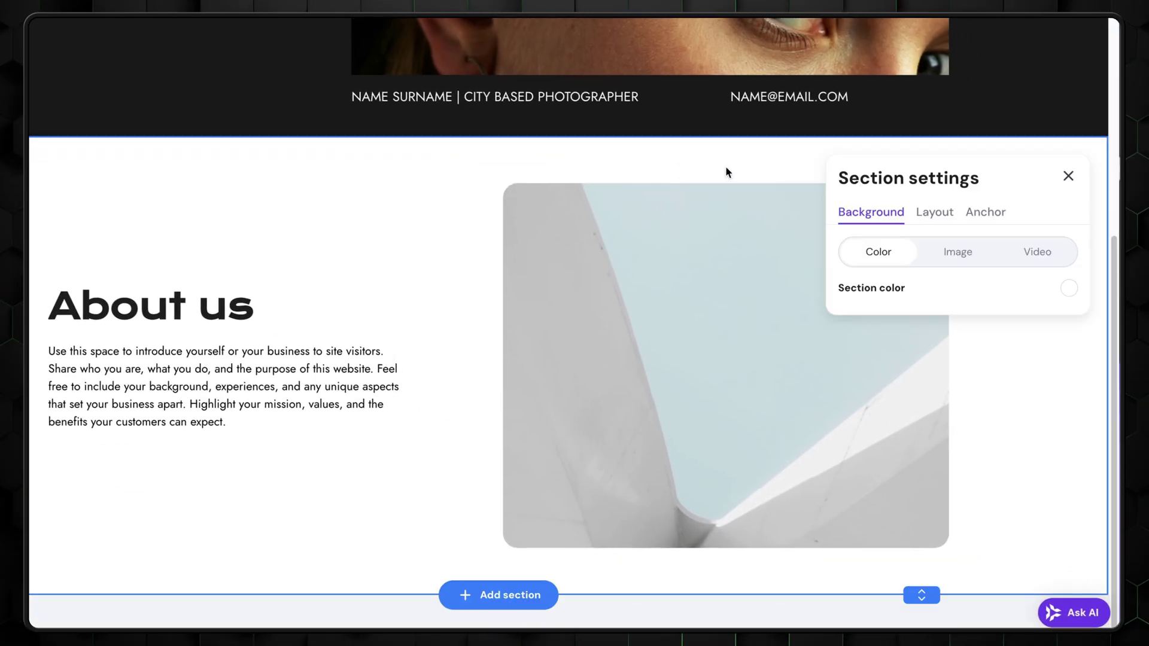
{"action": "left_click", "coordinate": [1065, 291]}
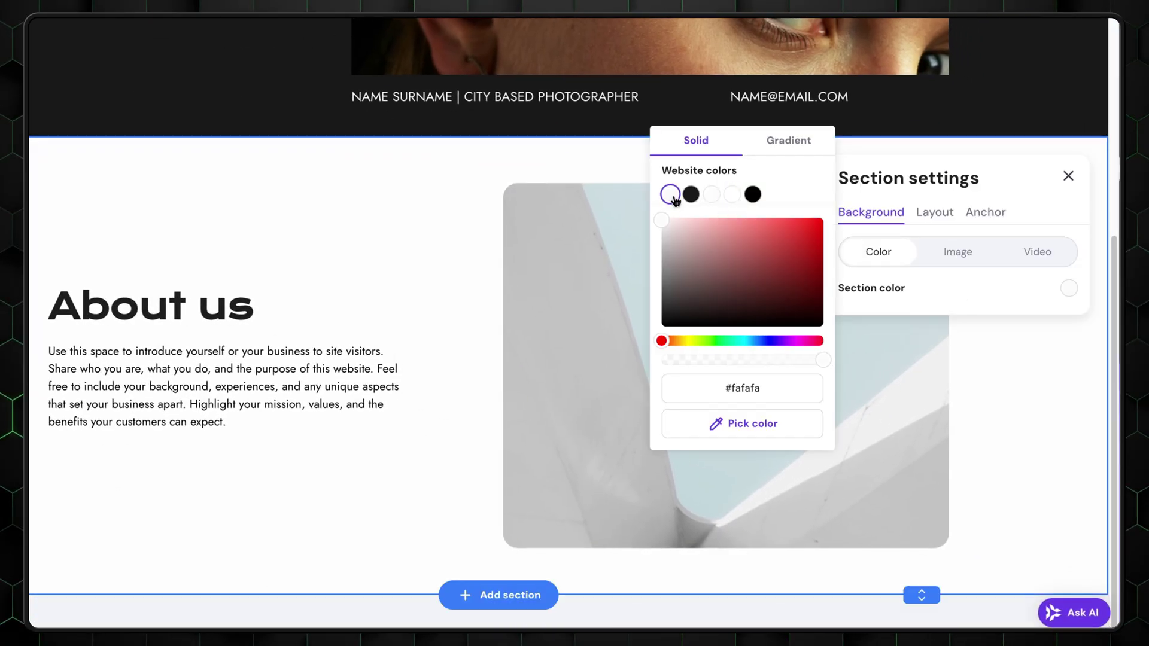
{"action": "left_click", "coordinate": [1010, 396]}
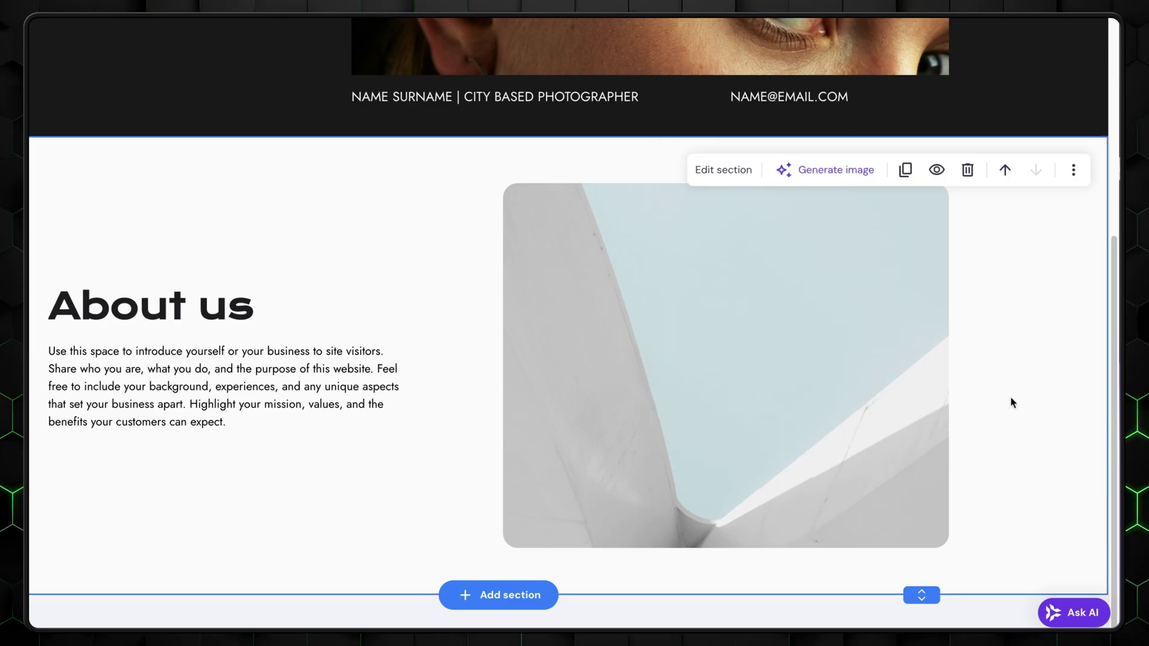
Step: Change the section heading to ABOUT ME and replace the placeholder paragraph with the three-paragraph photographer introduction
{"action": "left_click", "coordinate": [129, 316]}
{"action": "type", "text": "ABOUT ME"}
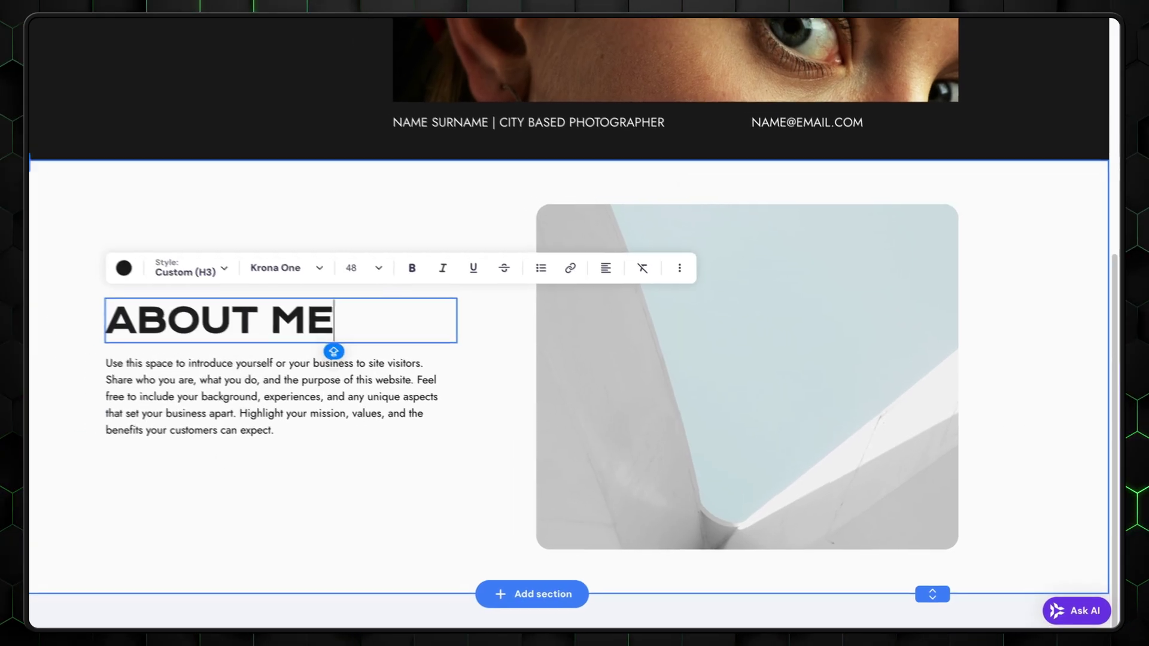
{"action": "left_click", "coordinate": [281, 407]}
{"action": "key", "text": "ctrl+a"}
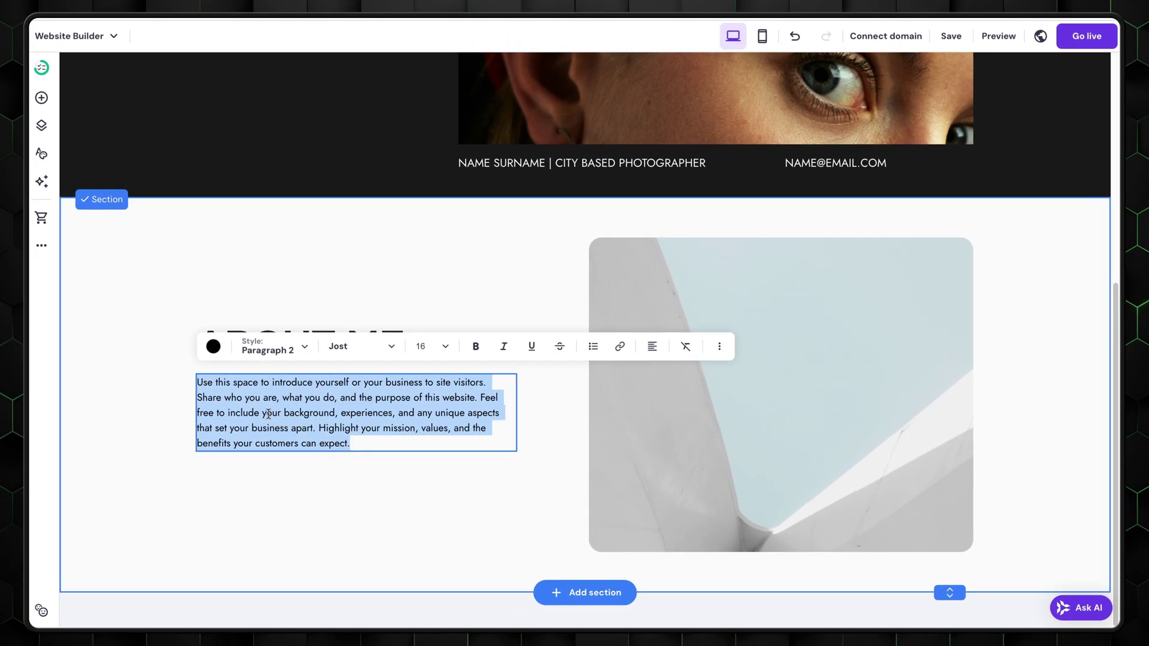
{"action": "type", "text": "Photography is my passion, and I’m driven by a love for capturing life’s most beautiful and fleeting moments. For me, it’s not just about taking photos; it’s about weaving stories, preserving cherished memories, and bringing emotions to life through each shot.  I draw inspiration from the simple beauty of everyday life, approaching every project with creativity, enthusiasm, and an eye for the smallest details. I believe that each image has the power to hold a moment in time, capturing its unique essence forever.  My aim is to share your story through creative, heartfelt images. Let’s create lasting memories together that you’ll treasure for a lifetime!"}
Step: Replace the About section's image with the library photo of the woman in a green coat and stretch it into a tall portrait
{"action": "left_click", "coordinate": [700, 249]}
{"action": "left_click_drag", "start_coordinate": [700, 249], "coordinate": [708, 284]}
{"action": "left_click", "coordinate": [622, 132]}
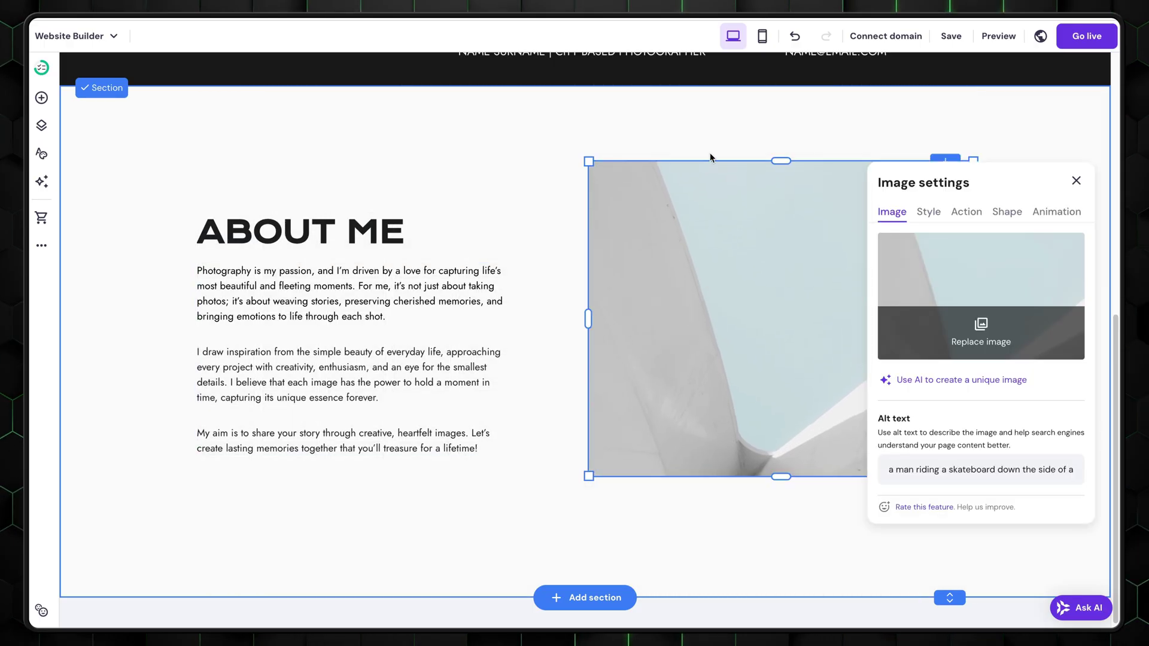
{"action": "left_click", "coordinate": [964, 335]}
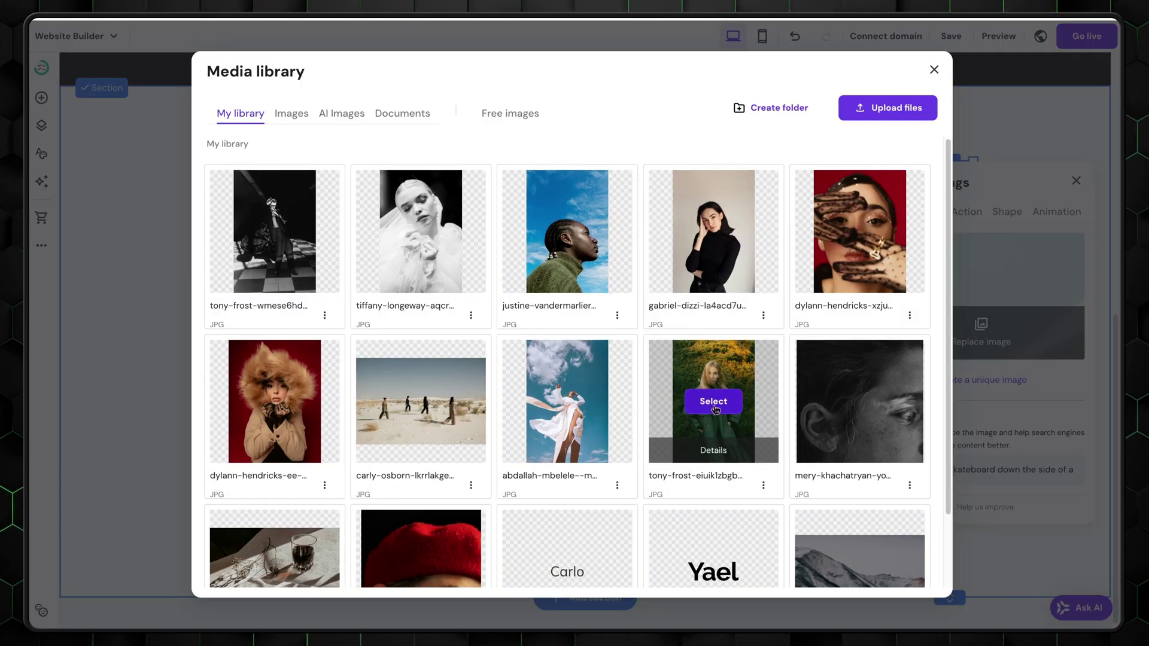
{"action": "left_click", "coordinate": [742, 414]}
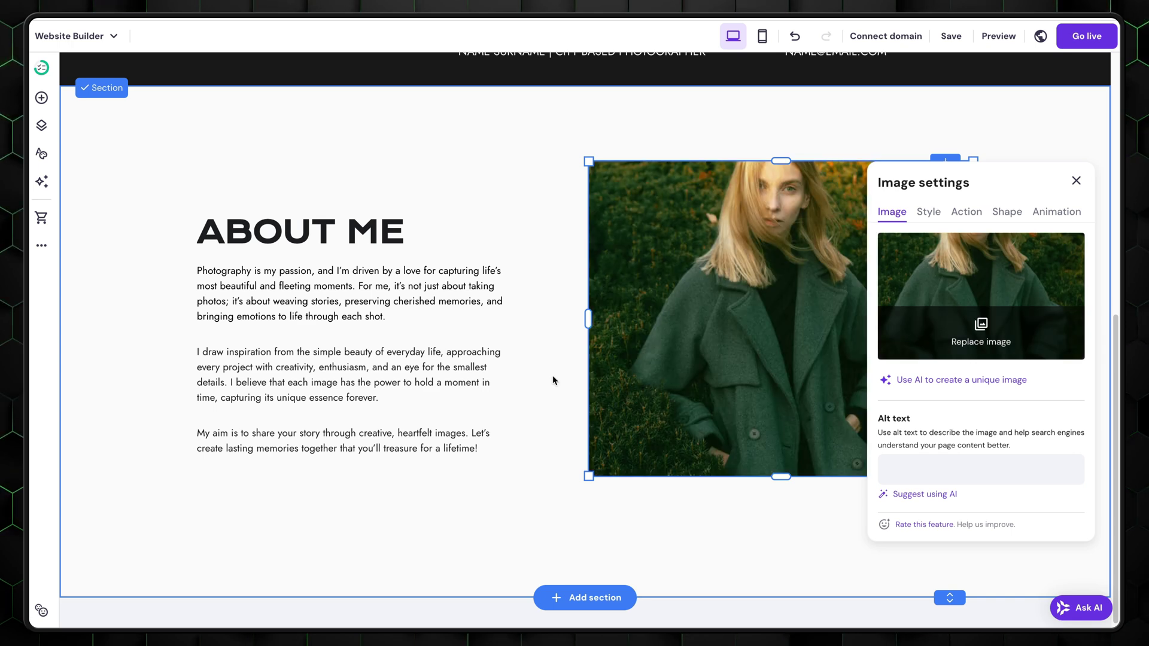
{"action": "left_click_drag", "start_coordinate": [781, 476], "coordinate": [781, 597]}
{"action": "left_click_drag", "start_coordinate": [788, 447], "coordinate": [724, 421]}
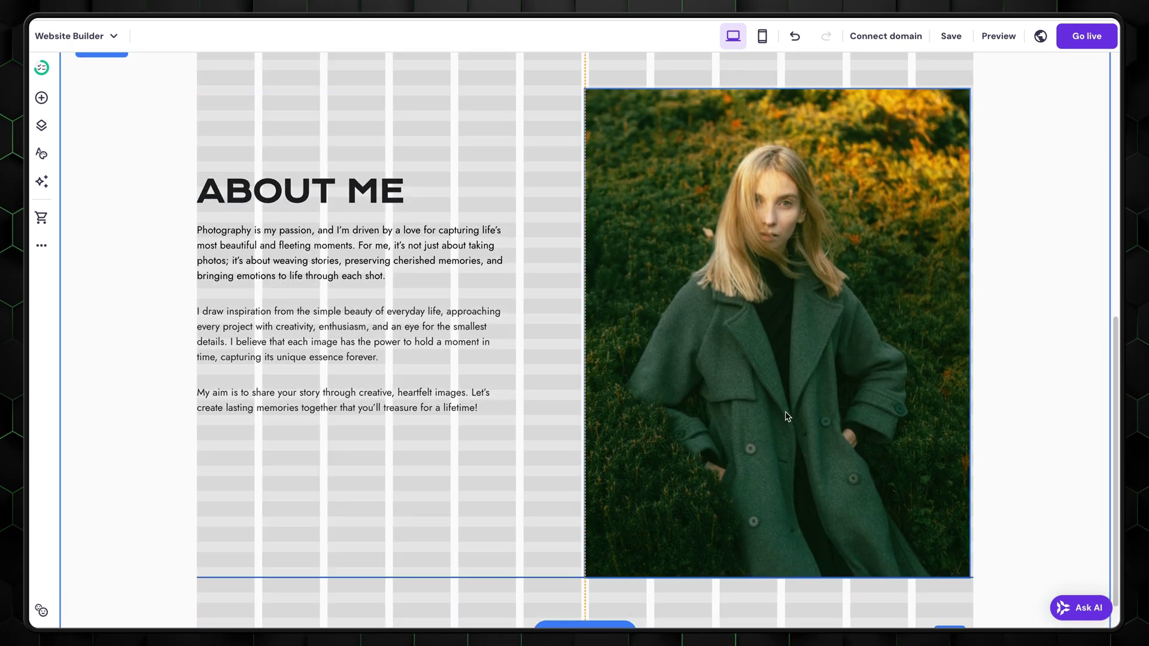
Step: Move the ABOUT ME heading and paragraph together to the section's right half and the green coat photo to the left half
{"action": "left_click", "coordinate": [317, 341]}
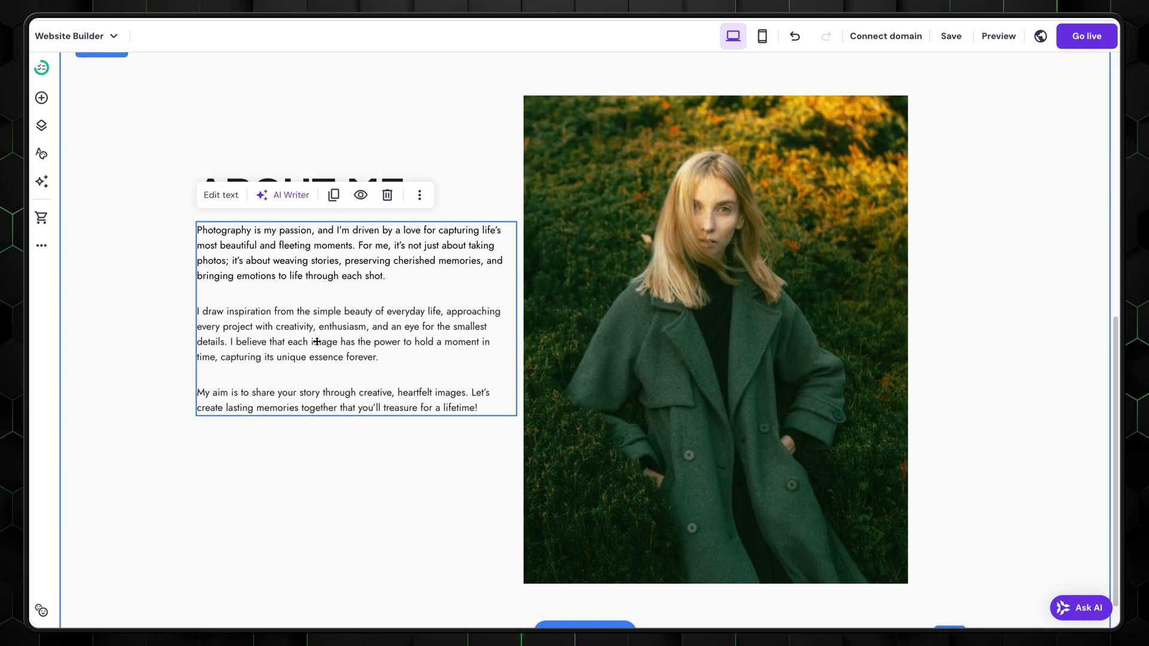
{"action": "left_click", "coordinate": [290, 195]}
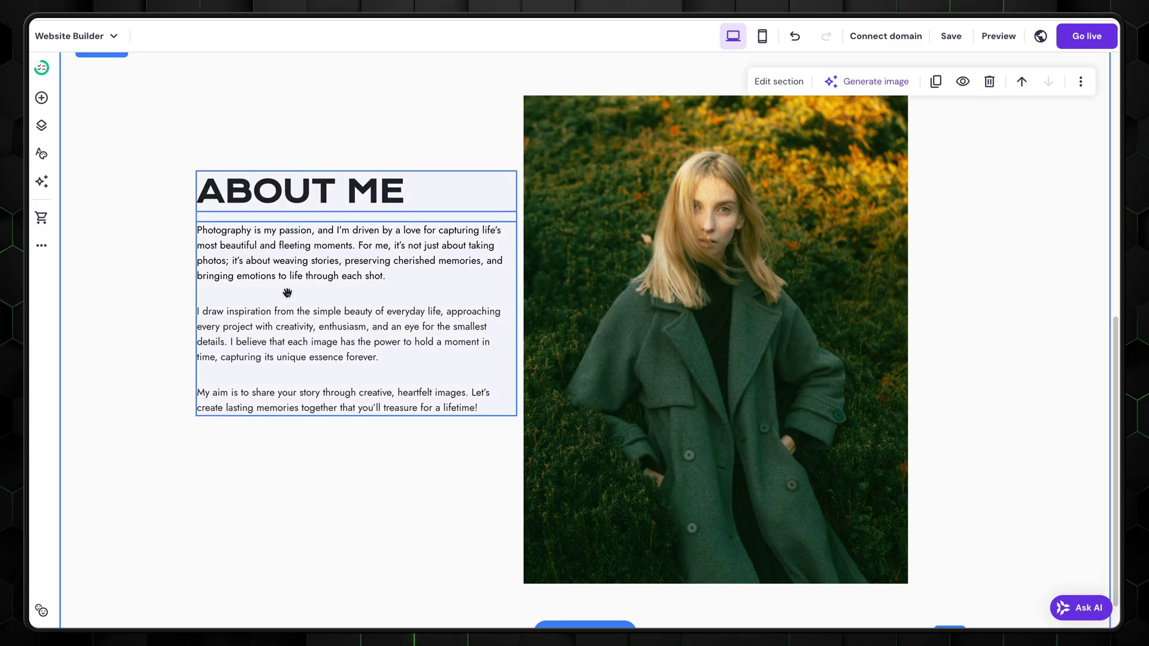
{"action": "left_click_drag", "start_coordinate": [287, 293], "coordinate": [745, 267]}
{"action": "left_click_drag", "start_coordinate": [783, 460], "coordinate": [459, 461]}
{"action": "scroll", "coordinate": [464, 449], "scroll_direction": "up", "scroll_amount": 2}
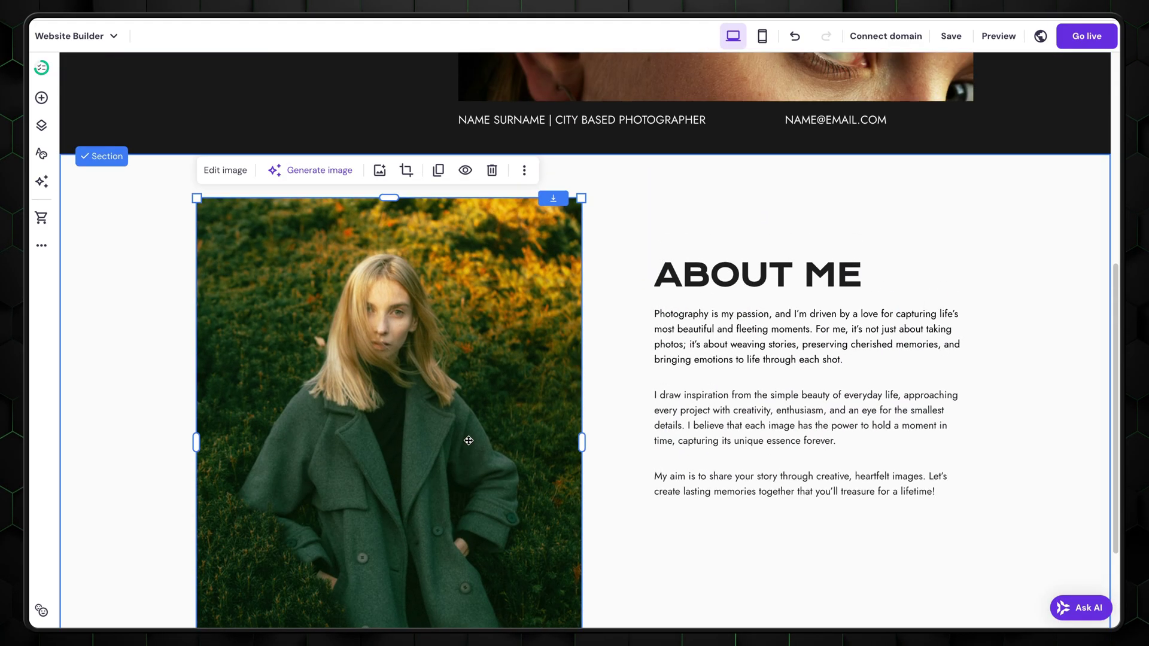
{"action": "left_click_drag", "start_coordinate": [736, 346], "coordinate": [746, 397]}
Step: Lengthen the About section so it ends a little below the green coat photo
{"action": "scroll", "coordinate": [594, 267], "scroll_direction": "down", "scroll_amount": 2}
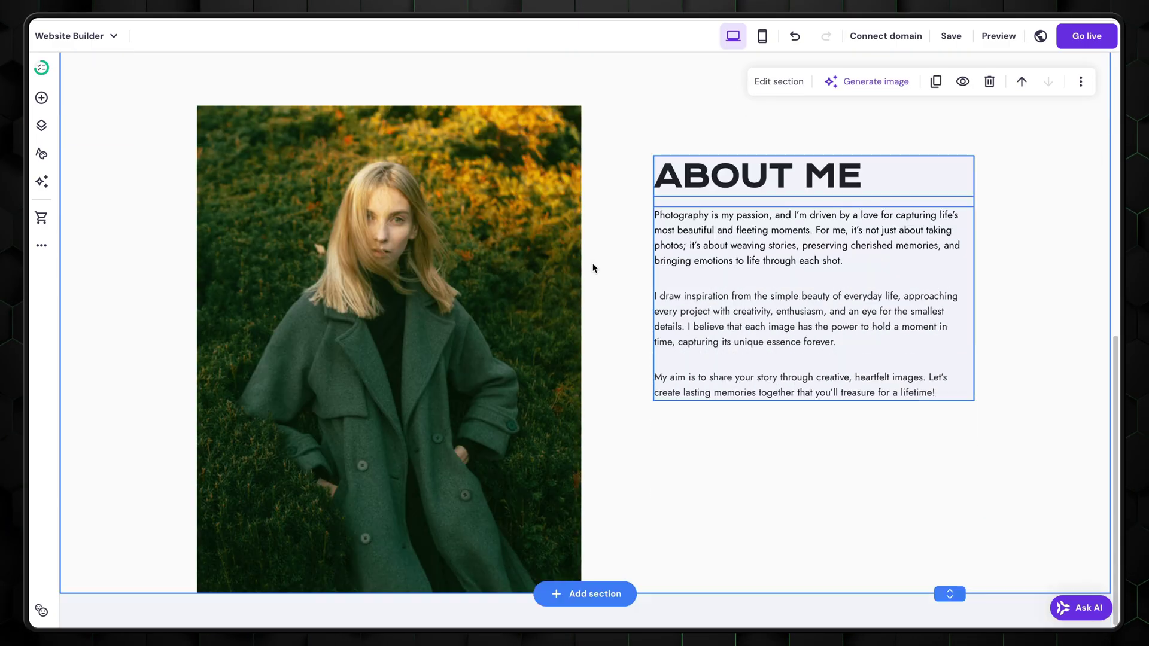
{"action": "left_click_drag", "start_coordinate": [944, 590], "coordinate": [945, 627]}
{"action": "scroll", "coordinate": [866, 469], "scroll_direction": "down", "scroll_amount": 1}
Step: Add an image element, enlarge it, and place it overlapping the lower right corner of the green coat photo
{"action": "left_click", "coordinate": [41, 97]}
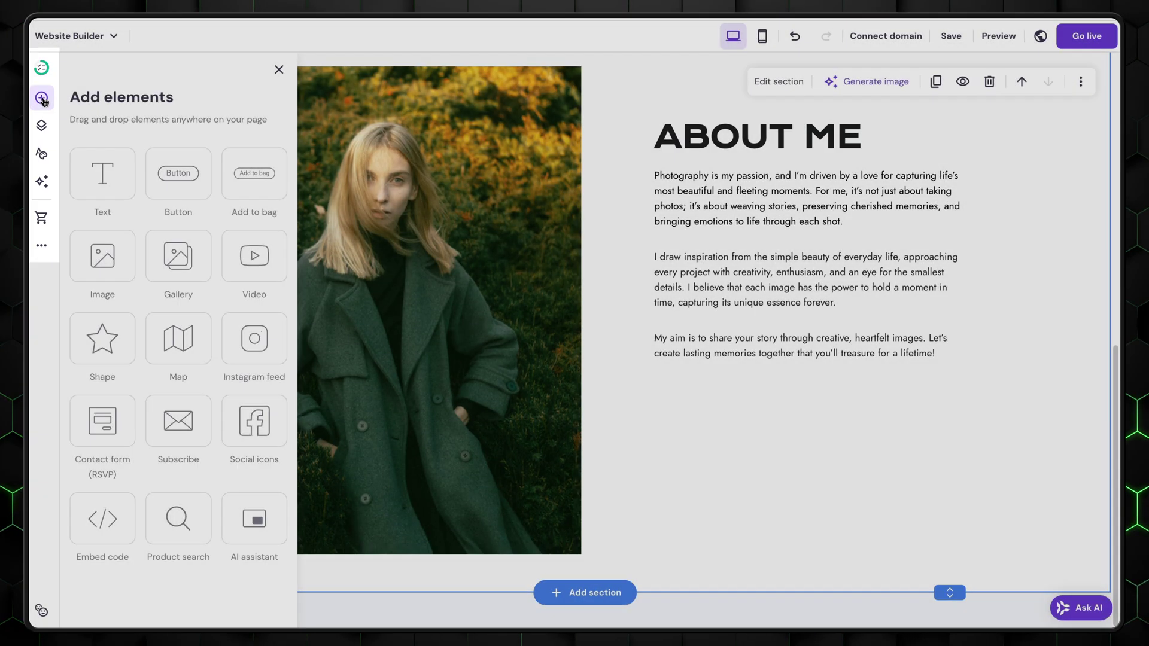
{"action": "left_click", "coordinate": [115, 251]}
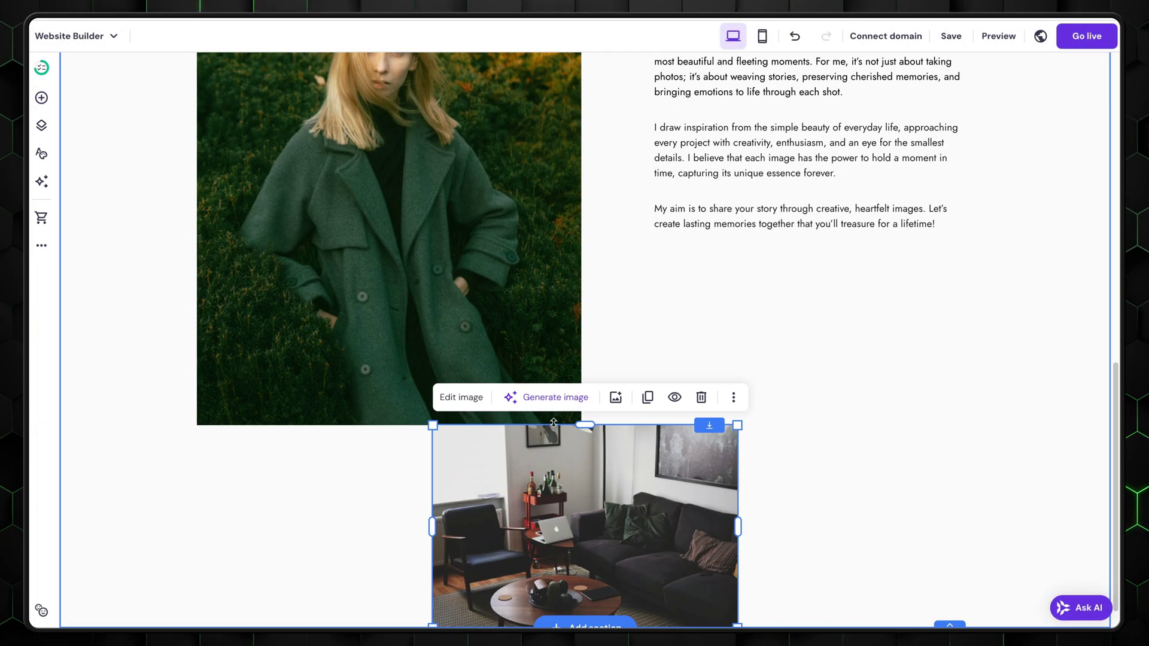
{"action": "left_click_drag", "start_coordinate": [569, 517], "coordinate": [570, 409]}
{"action": "left_click_drag", "start_coordinate": [739, 389], "coordinate": [807, 360]}
Step: Replace the overlapping living room image with the black-and-white face close-up from the media library
{"action": "left_click", "coordinate": [402, 313]}
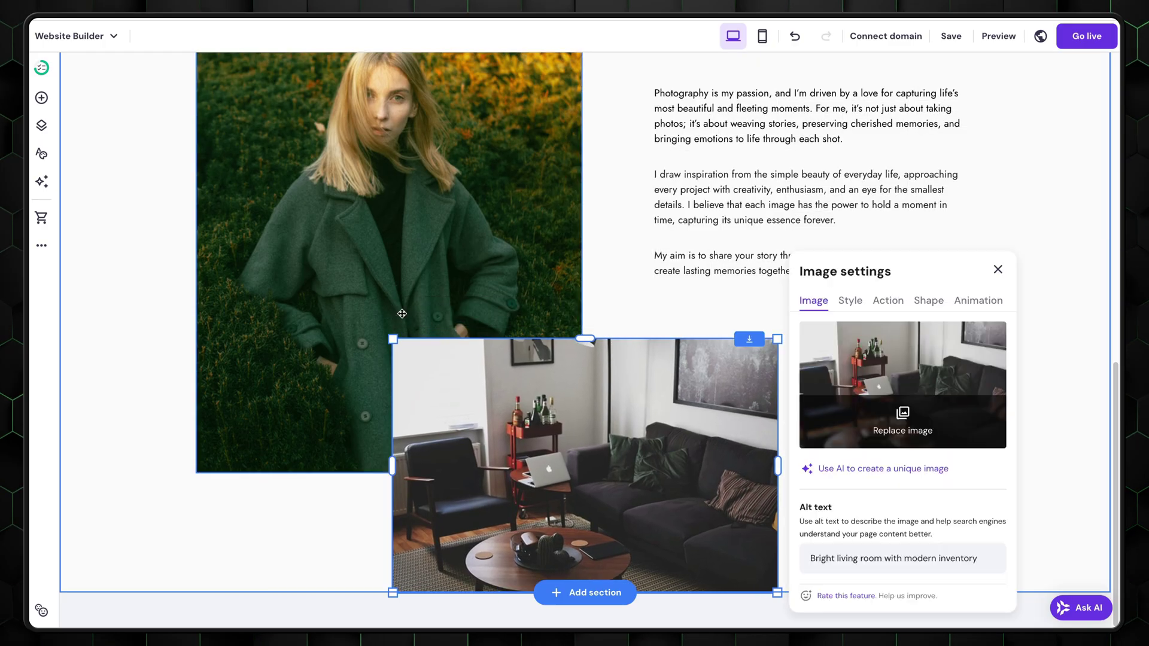
{"action": "left_click", "coordinate": [843, 417]}
{"action": "left_click", "coordinate": [869, 347]}
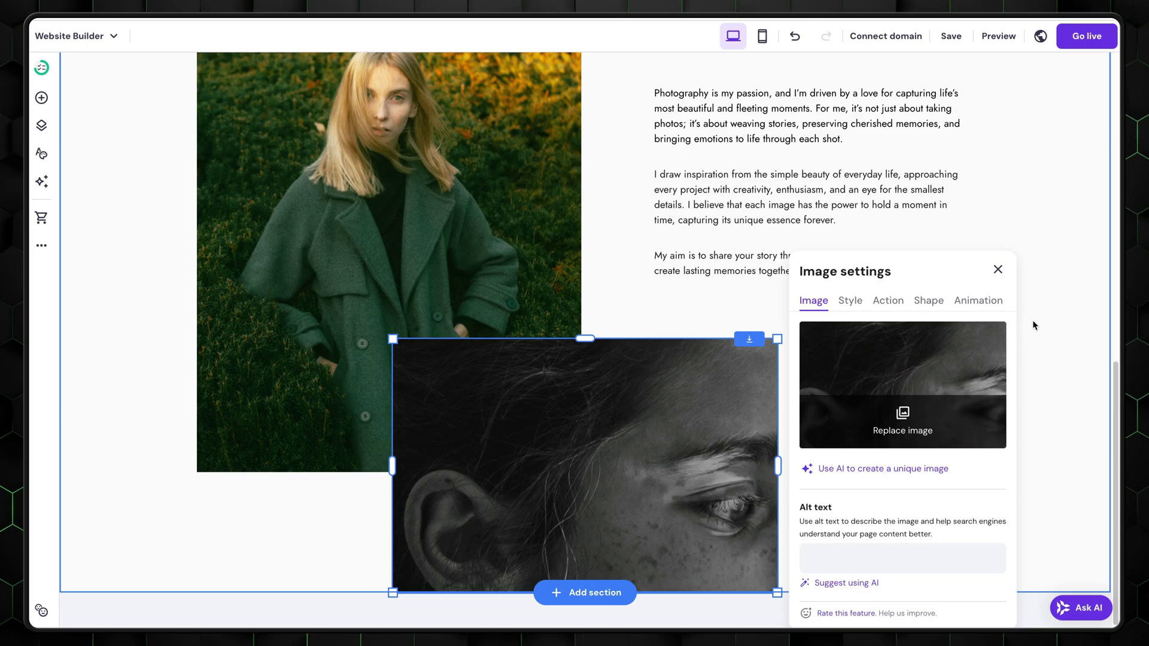
{"action": "left_click", "coordinate": [1046, 301]}
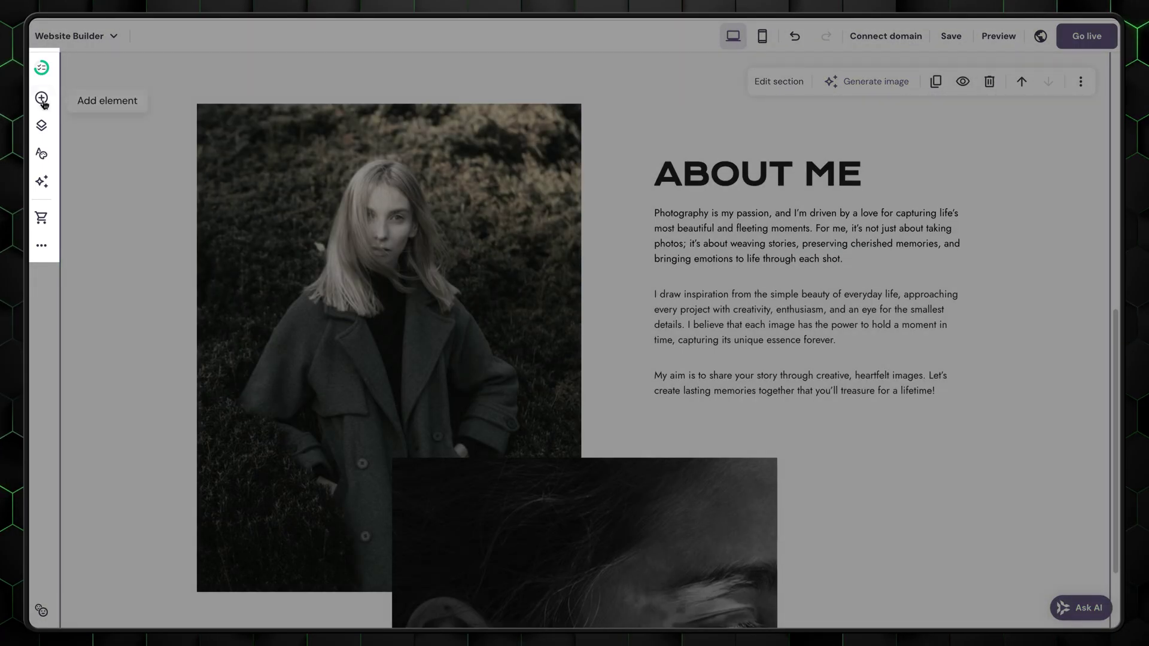
Step: Add a shape element below the face close-up and change it to a thin solid vertical line
{"action": "left_click", "coordinate": [42, 98]}
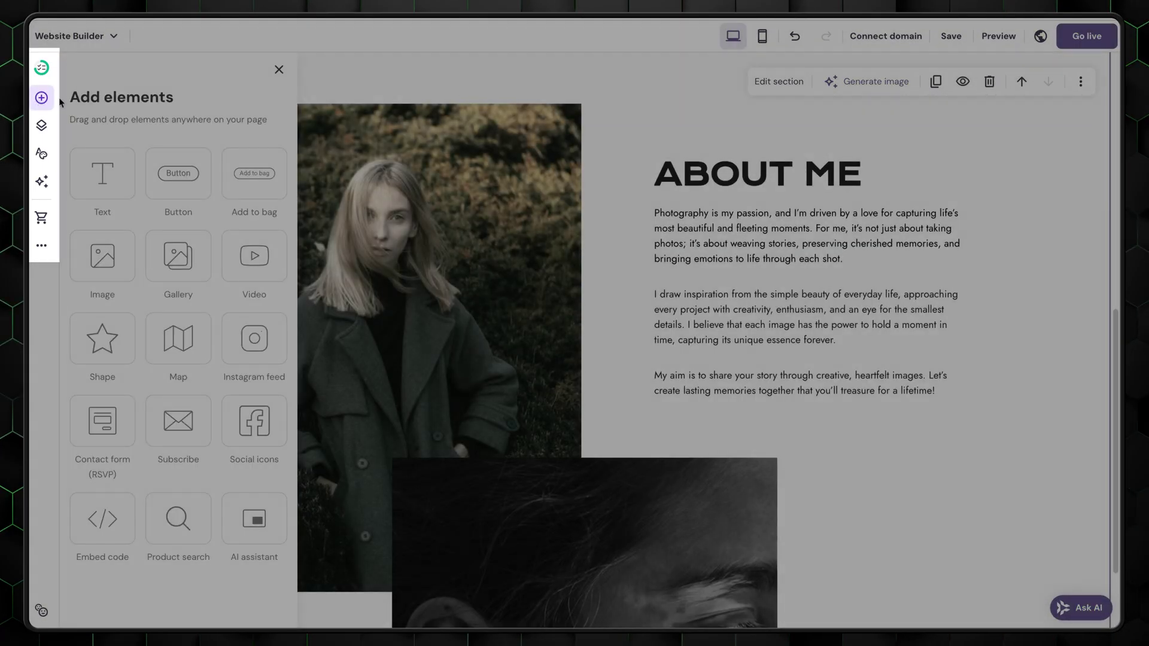
{"action": "left_click", "coordinate": [117, 338]}
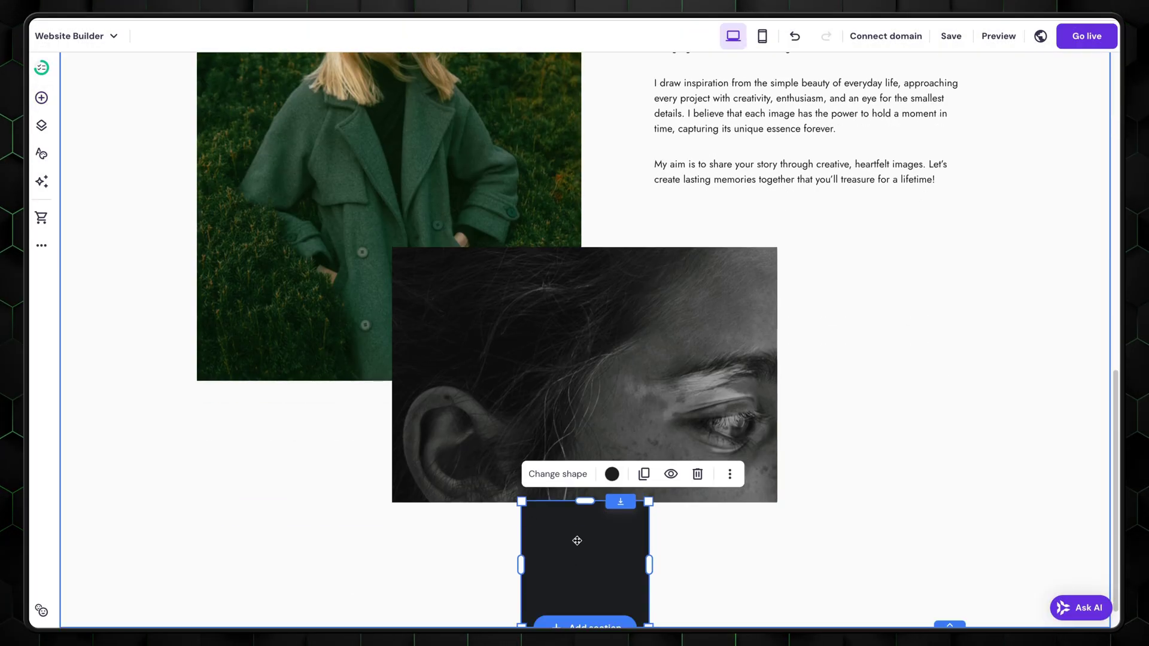
{"action": "left_click", "coordinate": [558, 474]}
{"action": "left_click", "coordinate": [696, 559]}
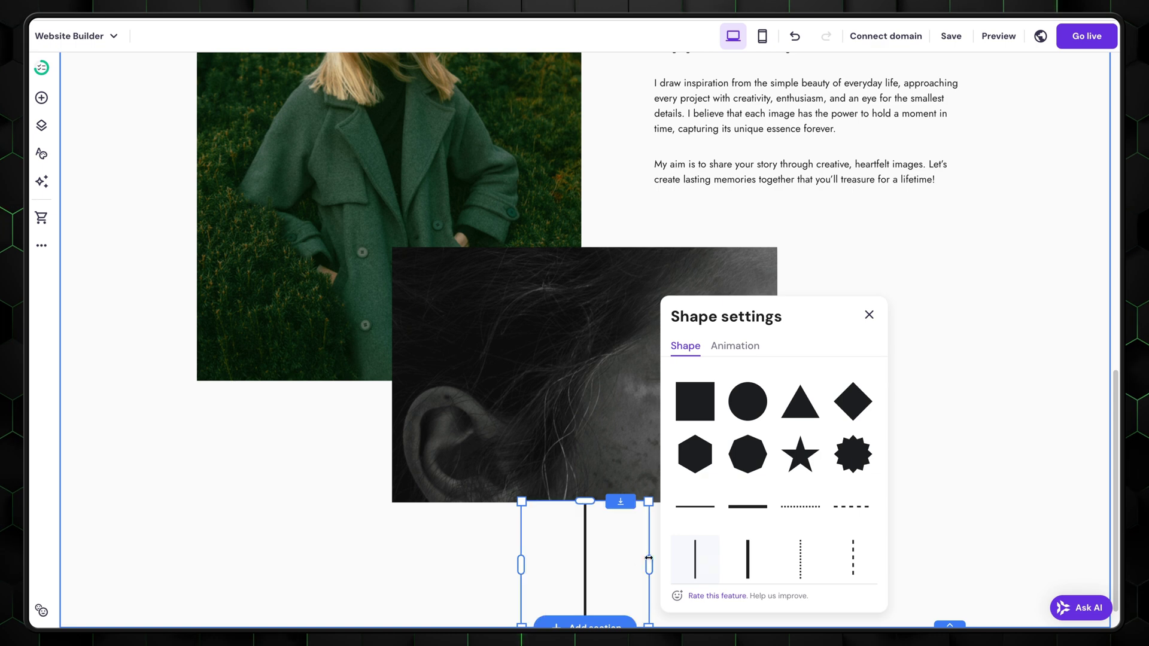
Step: Place the thin vertical line just left of the About Me text and stretch it to the full height of the paragraphs
{"action": "left_click_drag", "start_coordinate": [591, 569], "coordinate": [635, 161]}
{"action": "scroll", "coordinate": [677, 311], "scroll_direction": "up", "scroll_amount": 6}
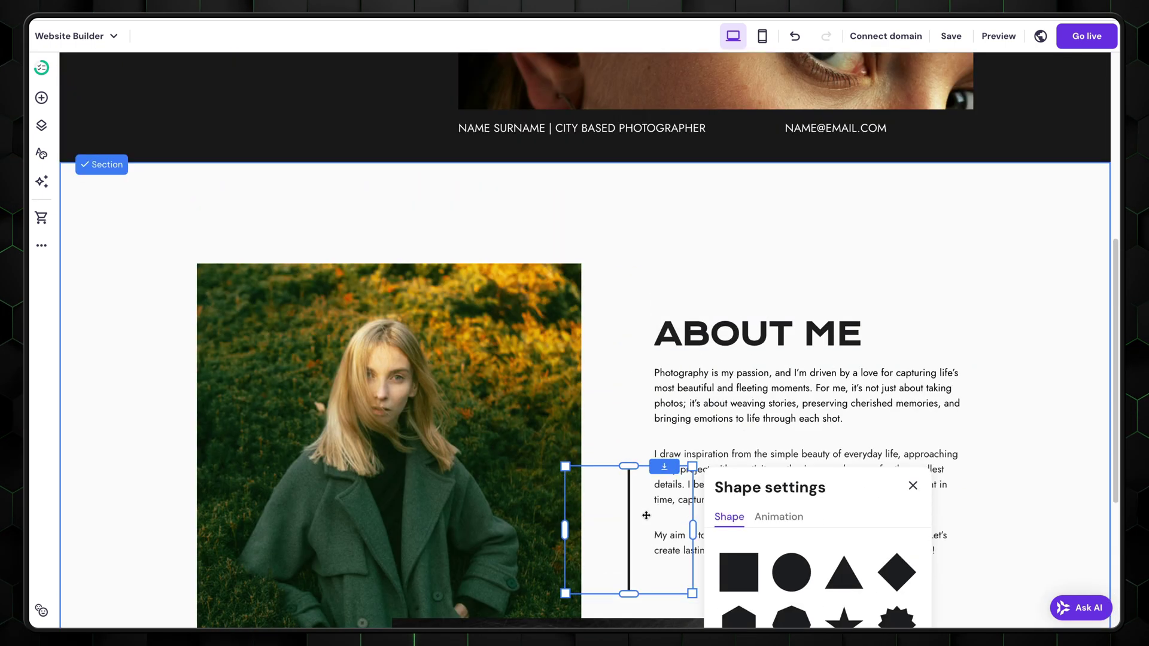
{"action": "left_click_drag", "start_coordinate": [633, 532], "coordinate": [644, 290]}
{"action": "scroll", "coordinate": [644, 291], "scroll_direction": "down", "scroll_amount": 2}
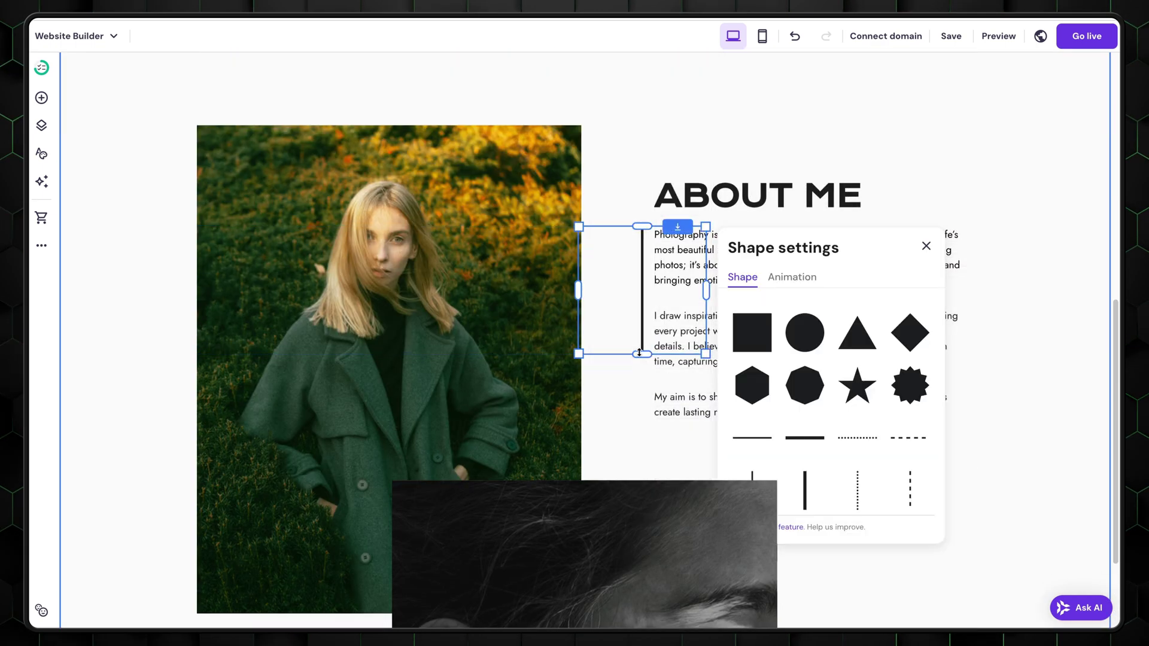
{"action": "left_click_drag", "start_coordinate": [639, 354], "coordinate": [630, 419]}
{"action": "left_click", "coordinate": [813, 473]}
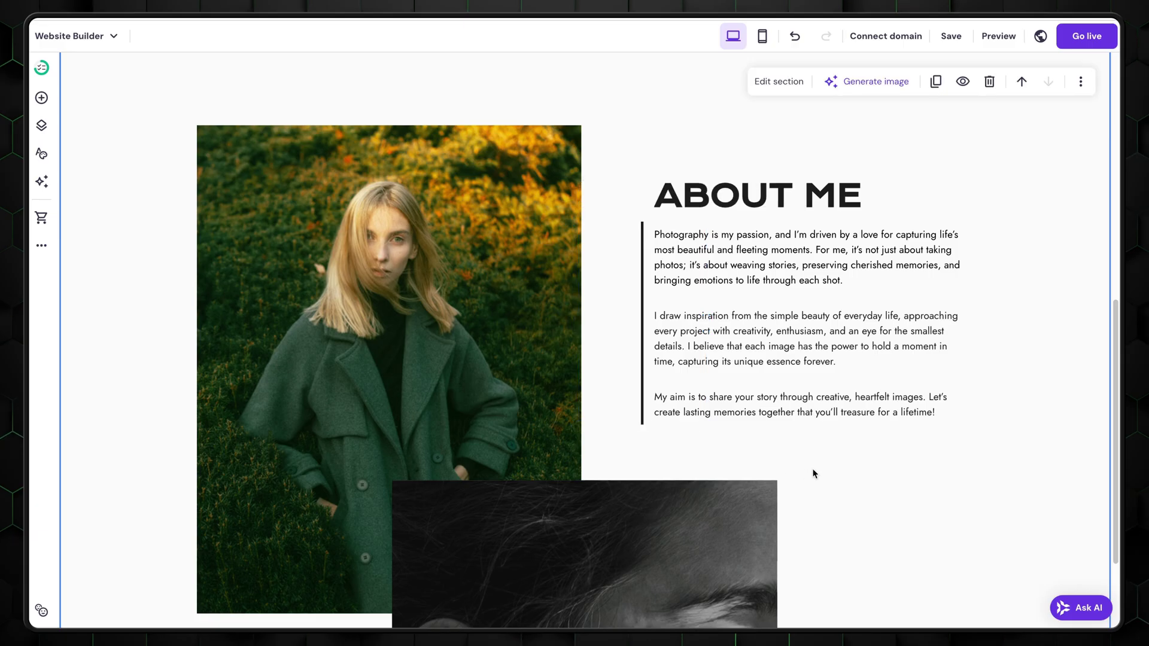
Step: Lengthen the About section to leave more empty space below the black-and-white face close-up
{"action": "scroll", "coordinate": [585, 340], "scroll_direction": "down", "scroll_amount": 3}
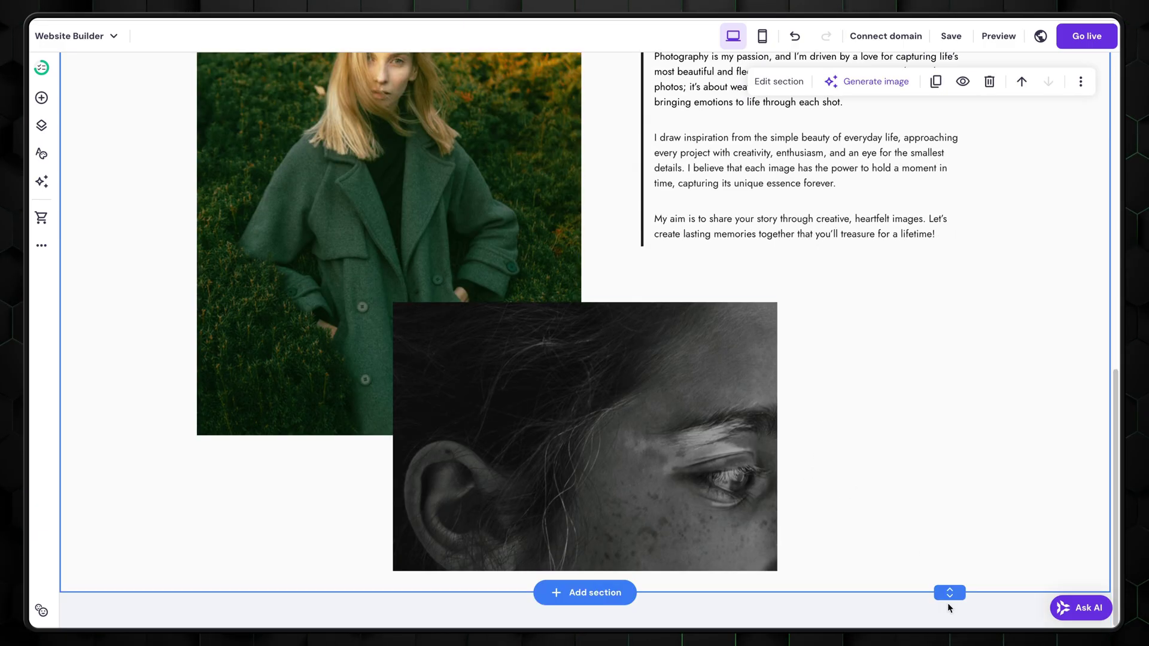
{"action": "mouse_move", "coordinate": [947, 590]}
{"action": "left_mouse_down"}
{"action": "mouse_move", "coordinate": [947, 621]}
{"action": "mouse_move", "coordinate": [953, 609]}
{"action": "left_mouse_up"}
{"action": "scroll", "coordinate": [939, 497], "scroll_direction": "down", "scroll_amount": 1}
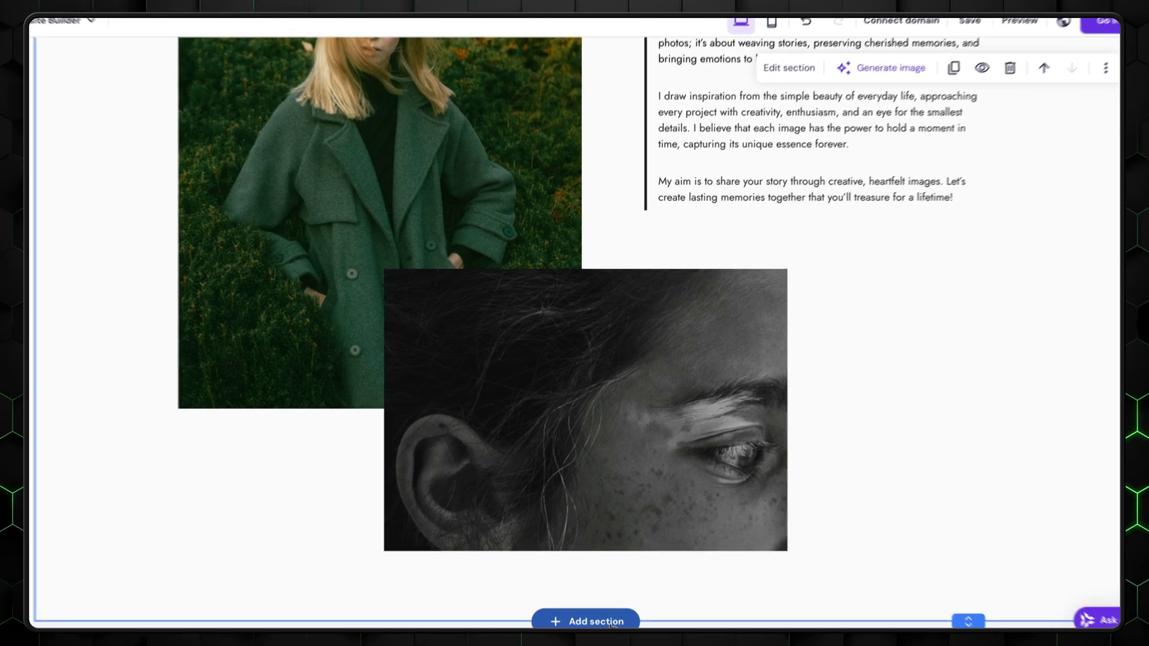
Step: Add the Our projects section template with images beside project titles below the About section
{"action": "left_click", "coordinate": [585, 607]}
{"action": "scroll", "coordinate": [149, 389], "scroll_direction": "down", "scroll_amount": 4}
{"action": "left_click", "coordinate": [173, 369]}
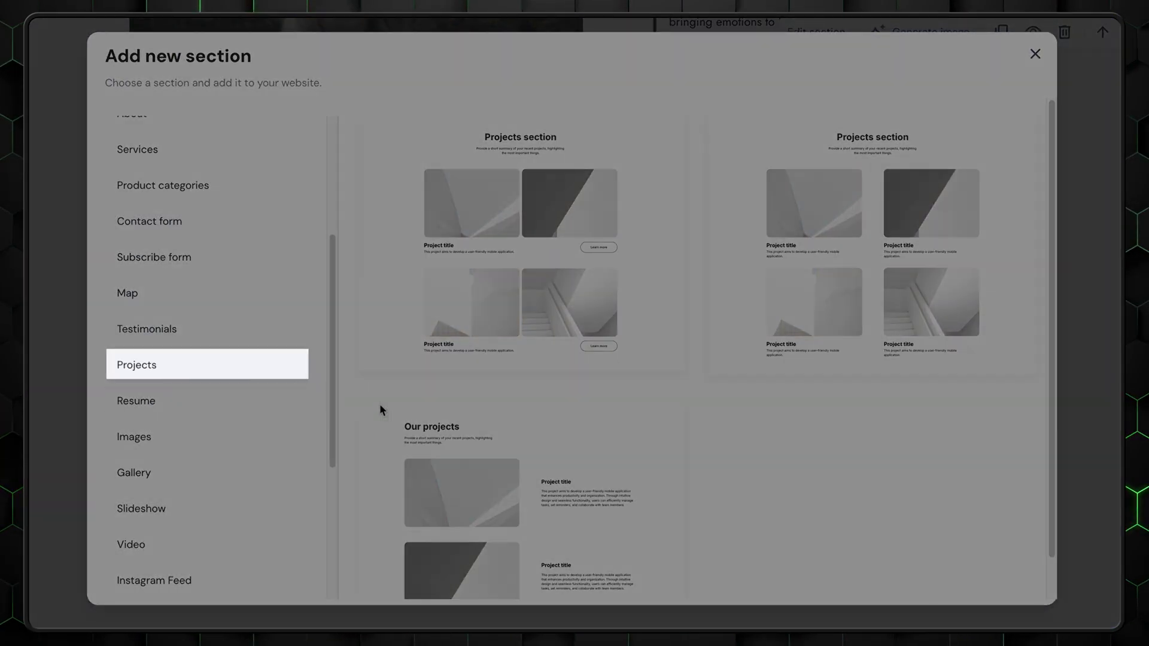
{"action": "left_click", "coordinate": [605, 493]}
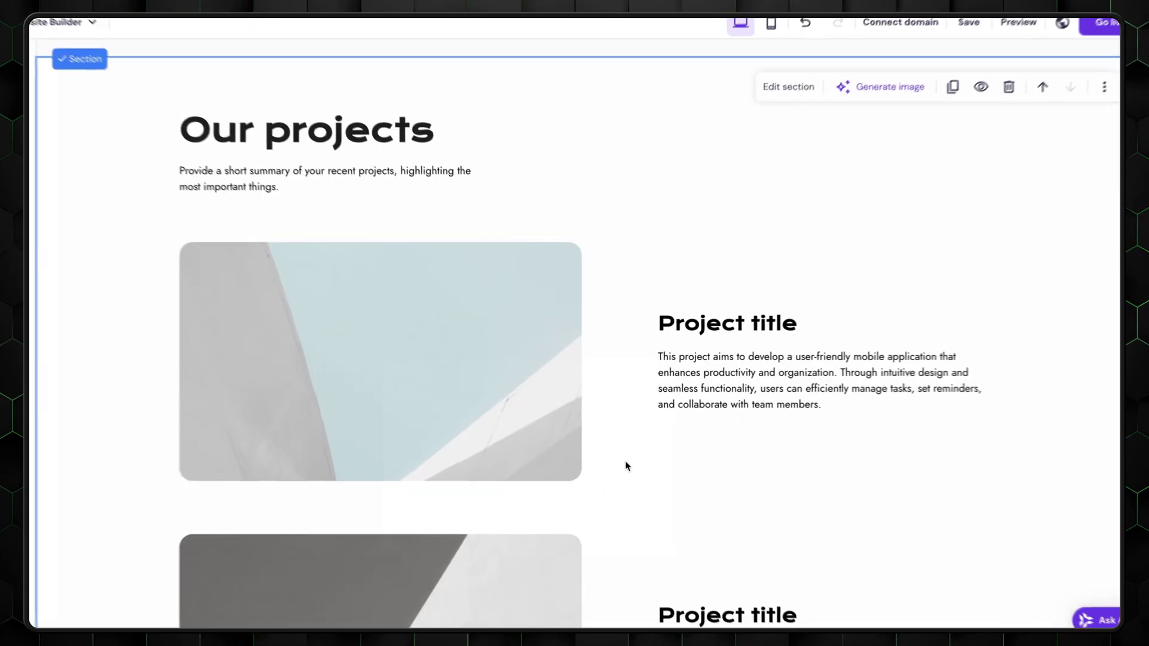
Step: Set the projects section's background color to the dark website color #1a1a1a
{"action": "left_click", "coordinate": [779, 99]}
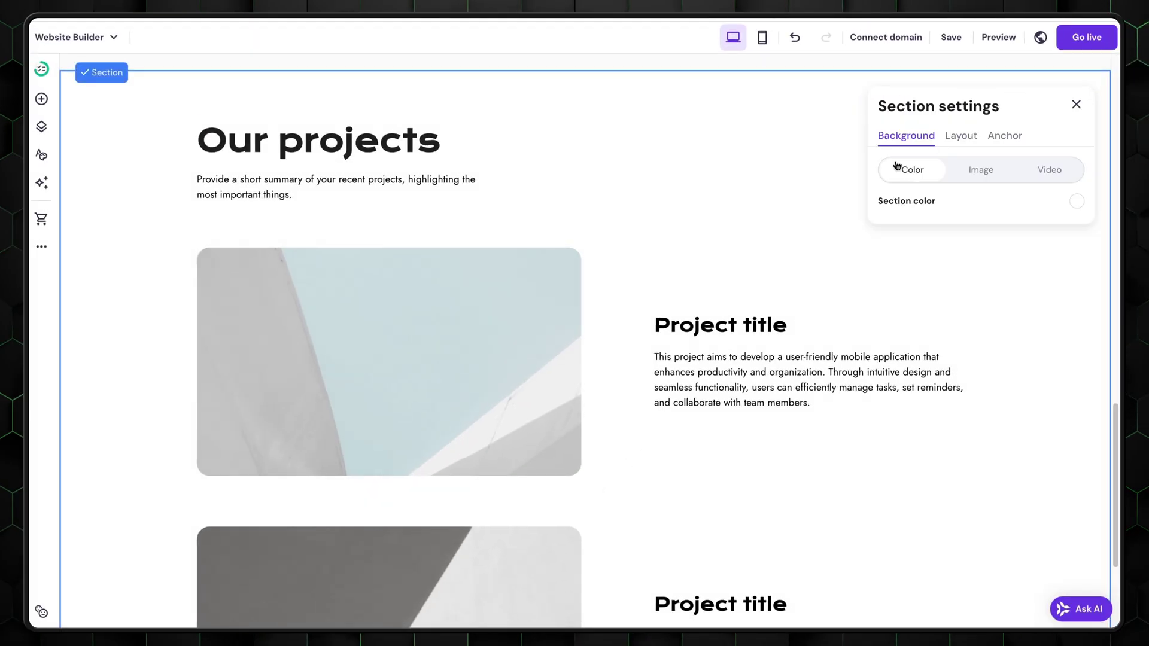
{"action": "left_click", "coordinate": [1074, 202]}
{"action": "left_click", "coordinate": [768, 128]}
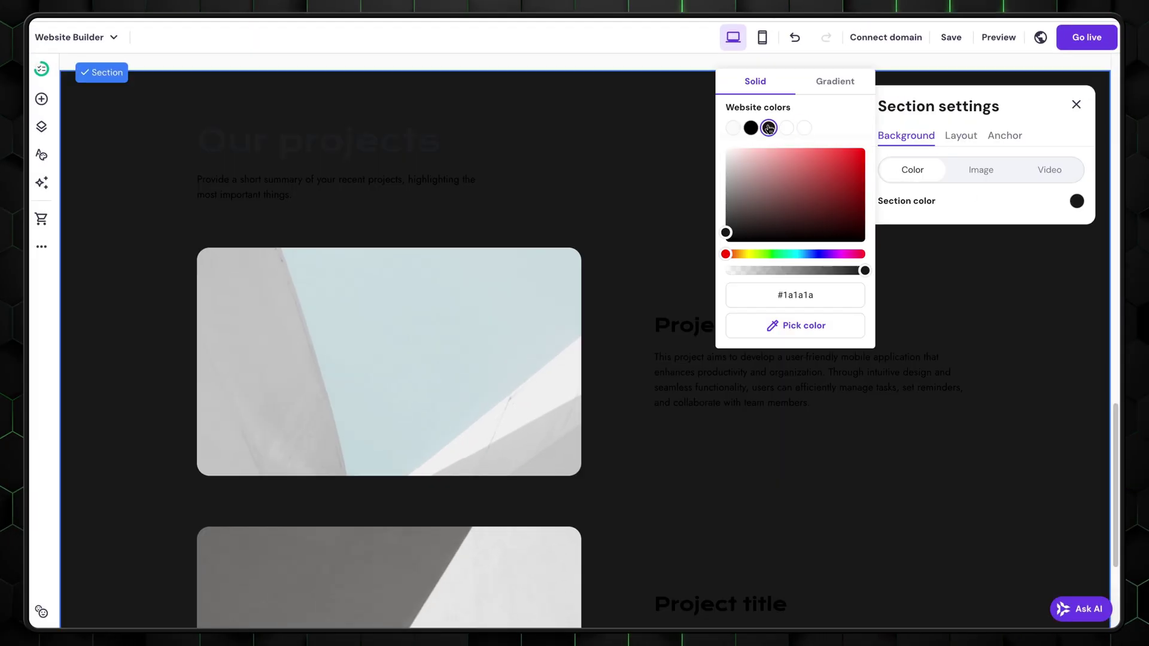
{"action": "left_click", "coordinate": [617, 237]}
Step: Delete the project titles and descriptions beside both images in the projects section
{"action": "left_click", "coordinate": [678, 336]}
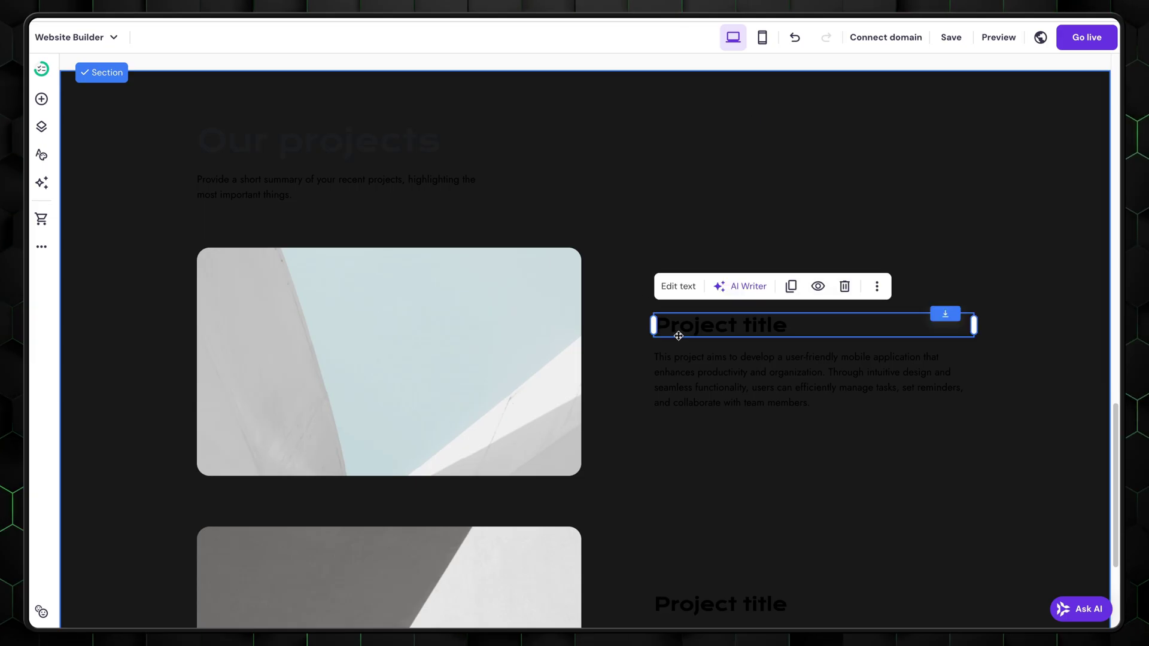
{"action": "key", "text": "Delete"}
{"action": "left_click", "coordinate": [687, 365]}
{"action": "key", "text": "Delete"}
{"action": "scroll", "coordinate": [733, 428], "scroll_direction": "down", "scroll_amount": 3}
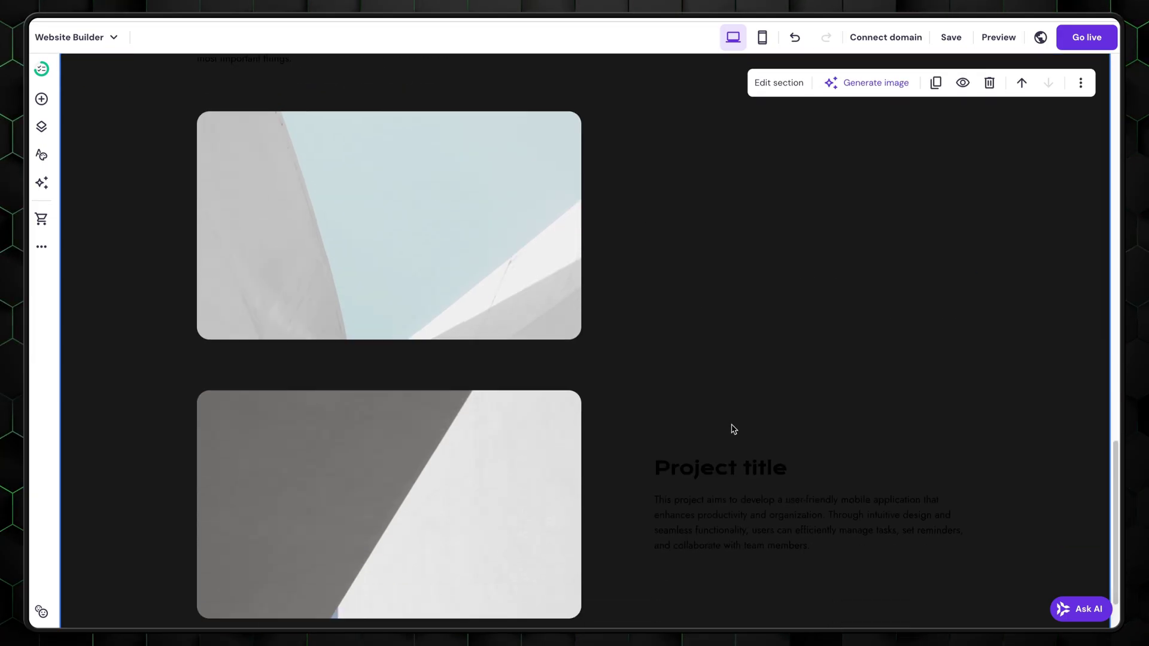
{"action": "left_click", "coordinate": [718, 485]}
{"action": "left_click", "coordinate": [684, 395]}
{"action": "scroll", "coordinate": [684, 395], "scroll_direction": "up", "scroll_amount": 4}
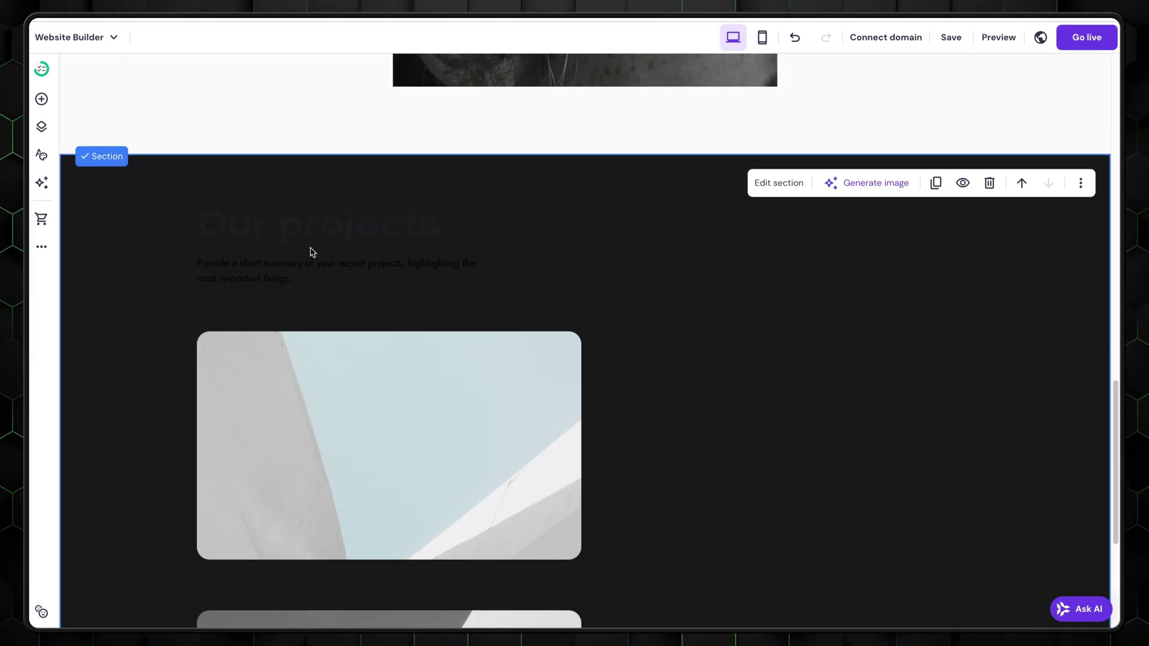
Step: Recolor the Our projects heading and its summary paragraph to the off-white website color
{"action": "left_click", "coordinate": [293, 227]}
{"action": "left_click", "coordinate": [221, 177]}
{"action": "left_click", "coordinate": [214, 177]}
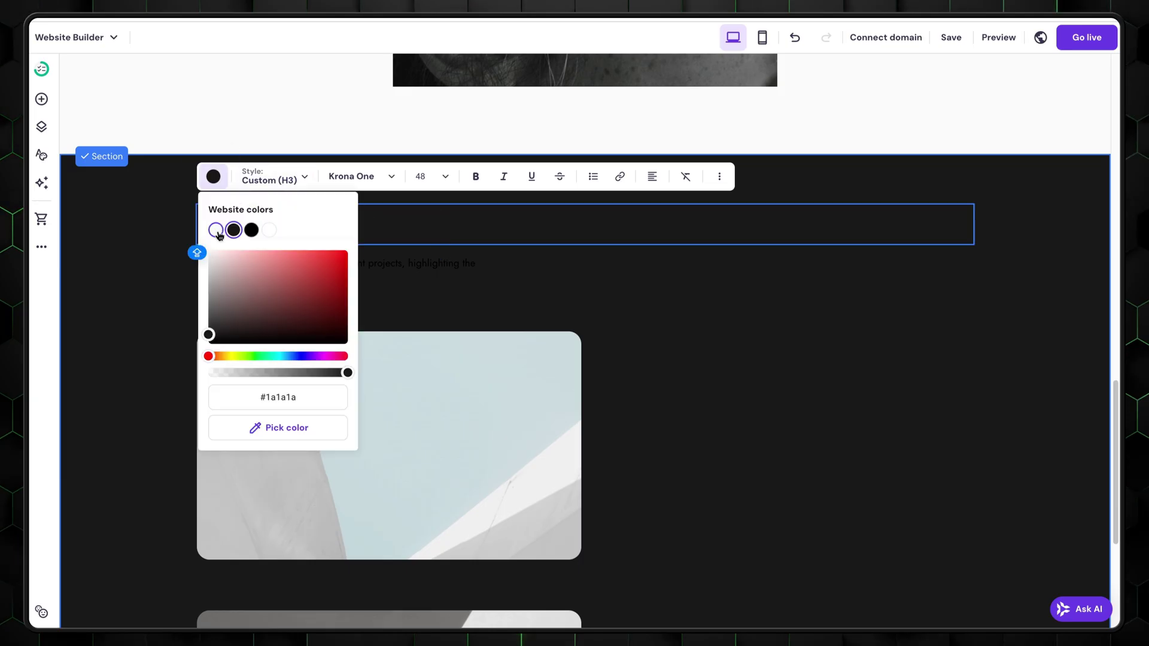
{"action": "left_click", "coordinate": [150, 240]}
{"action": "left_click", "coordinate": [252, 269]}
{"action": "left_click", "coordinate": [221, 229]}
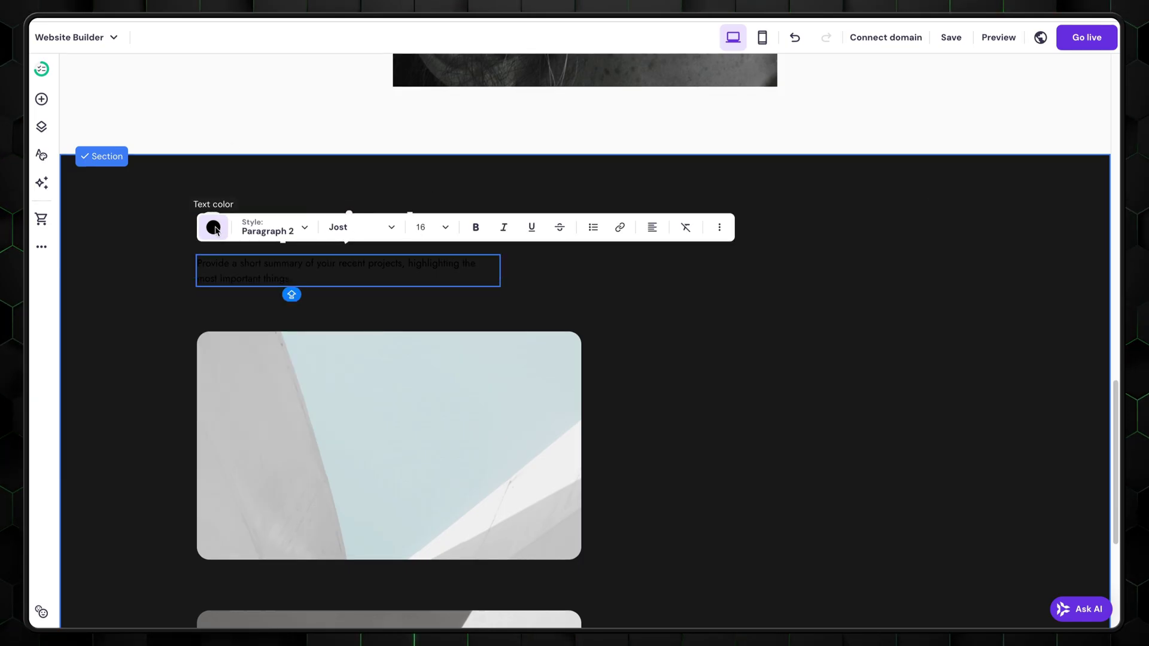
{"action": "left_click", "coordinate": [213, 227]}
Step: Change the section heading to PROJECTS and move the first project image to the right of the heading and text
{"action": "double_click", "coordinate": [347, 230]}
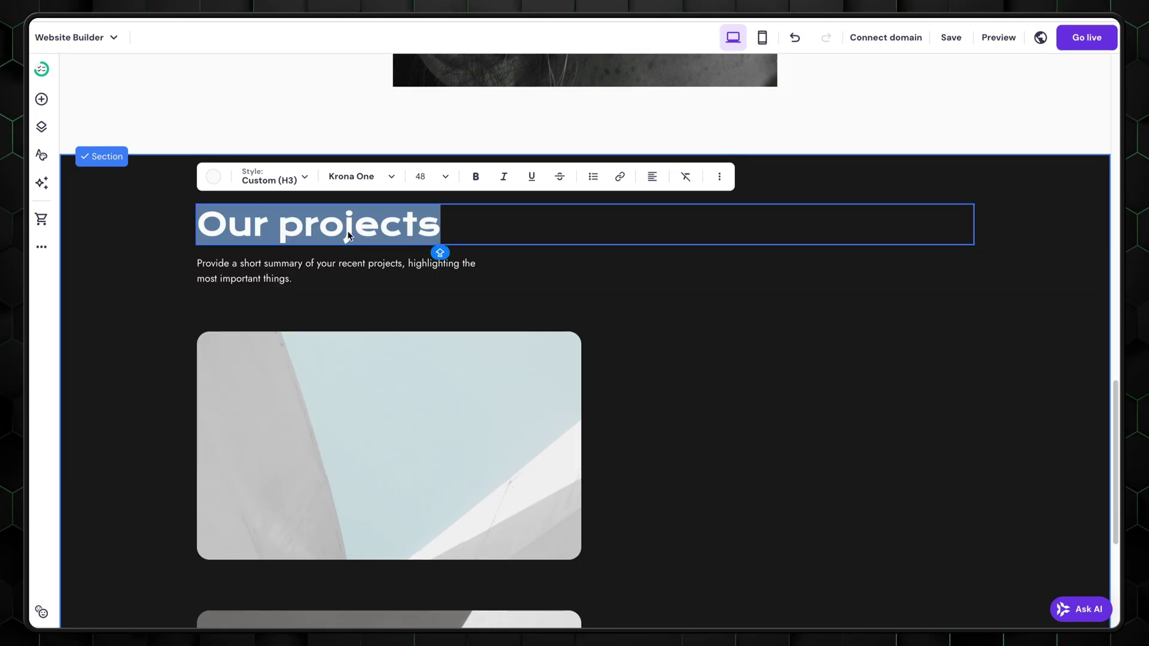
{"action": "type", "text": "PROJECTS"}
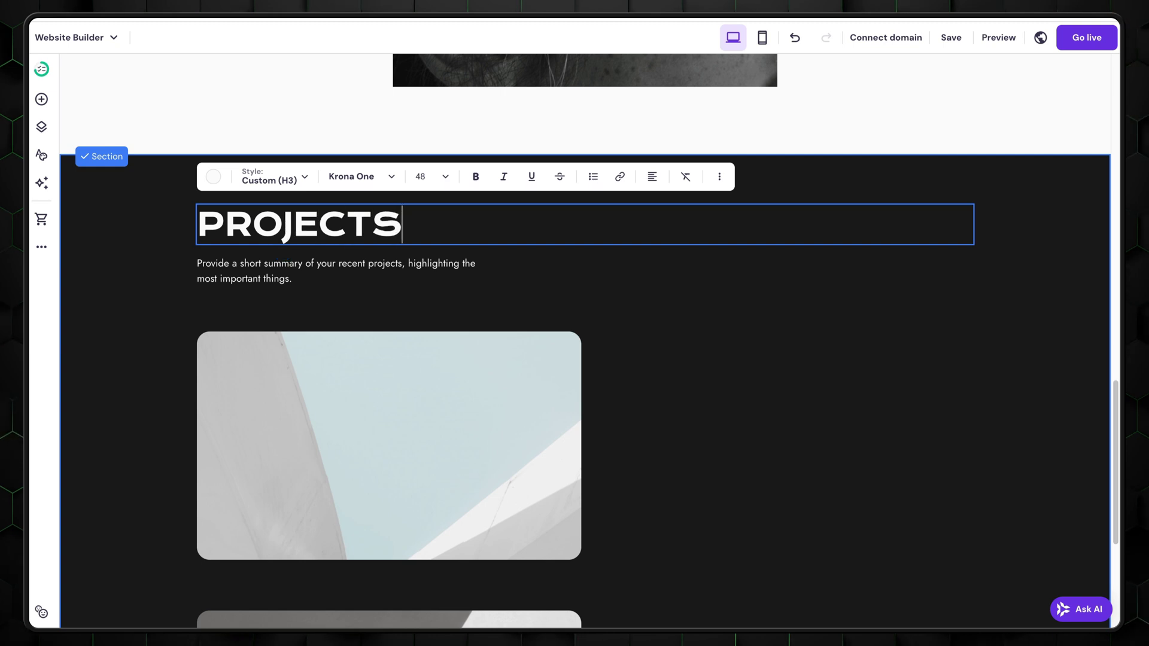
{"action": "left_click", "coordinate": [582, 306]}
{"action": "scroll", "coordinate": [518, 311], "scroll_direction": "down", "scroll_amount": 2}
{"action": "left_click_drag", "start_coordinate": [366, 365], "coordinate": [755, 236]}
Step: Replace the projects summary with the pasted paragraph beginning "Every photograph holds a story, and my mission is to capture yours"
{"action": "double_click", "coordinate": [283, 168]}
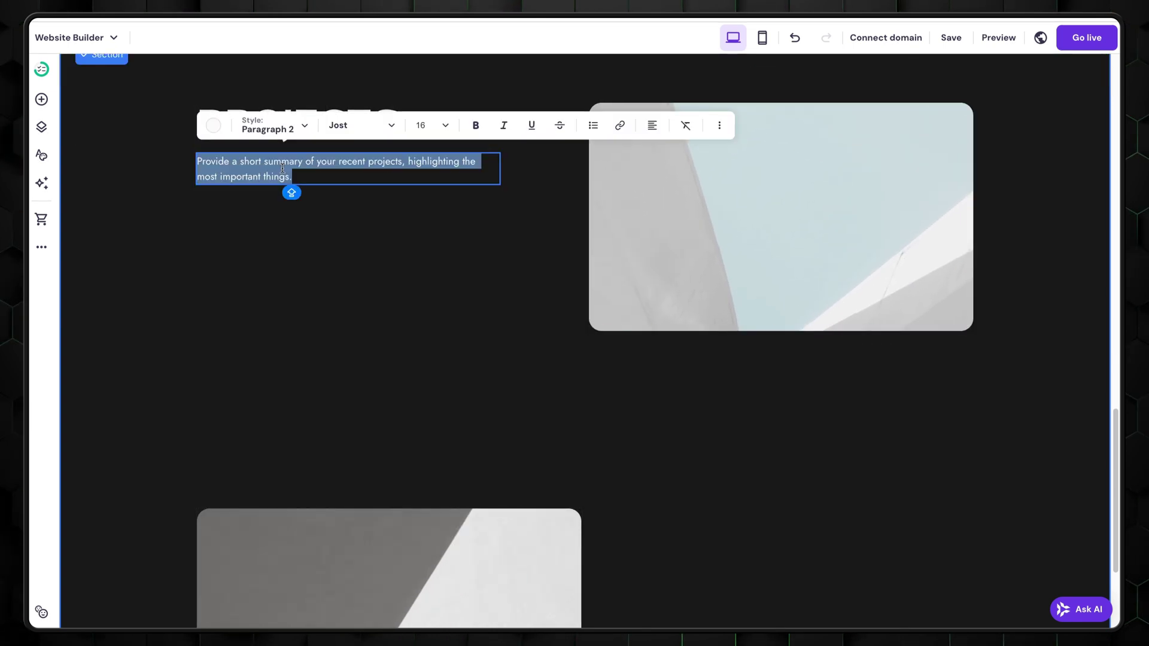
{"action": "type", "text": "Every photograph holds a story, and my mission is to capture yours in the most authentic and captivating way. I see photography as more than just taking pictures; it’s about piecing together moments to craft a visual narrative that genuinely reflects who you are. From quiet details to bold expressions, each image I create is a piece of a larger story—a story that belongs uniquely to you."}
{"action": "left_click", "coordinate": [434, 365]}
{"action": "scroll", "coordinate": [434, 365], "scroll_direction": "up", "scroll_amount": 2}
{"action": "scroll", "coordinate": [434, 365], "scroll_direction": "down", "scroll_amount": 1}
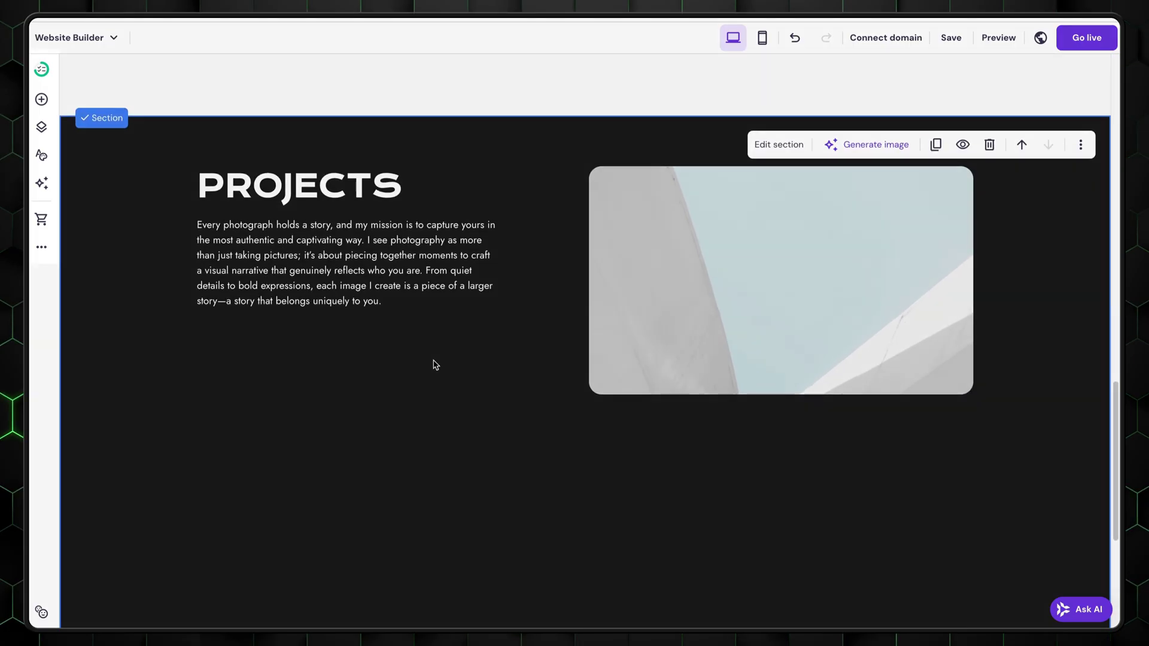
Step: Add a shape above the second project image, color it #fafafa, and change it to a solid vertical line
{"action": "left_click", "coordinate": [41, 99]}
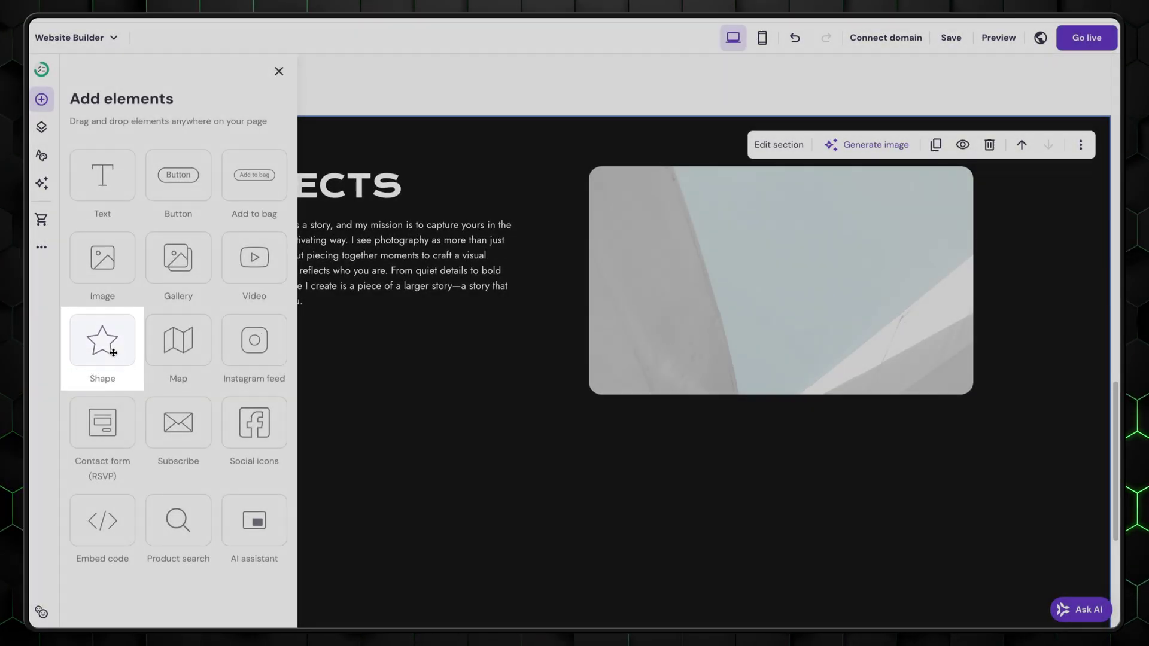
{"action": "left_click", "coordinate": [113, 353]}
{"action": "left_click_drag", "start_coordinate": [572, 541], "coordinate": [457, 215]}
{"action": "left_click", "coordinate": [483, 127]}
{"action": "left_click", "coordinate": [487, 188]}
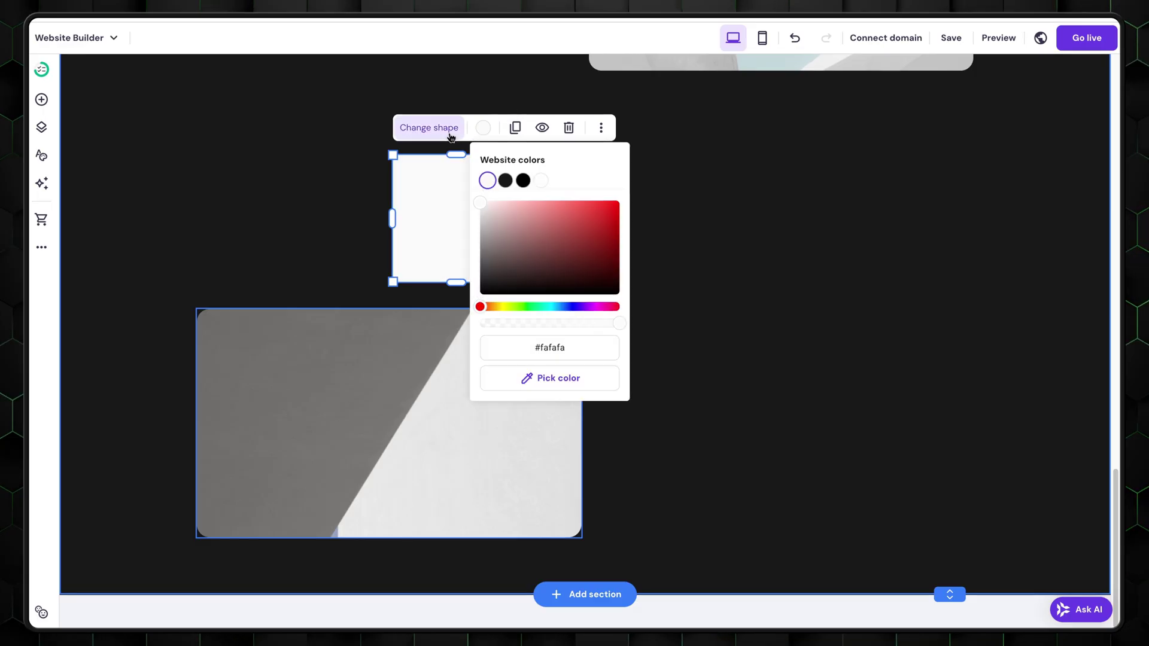
{"action": "left_click", "coordinate": [446, 133]}
{"action": "left_click", "coordinate": [567, 414]}
Step: Place the white vertical line along the right edge of the projects paragraph and shorten it to the paragraph's height
{"action": "scroll", "coordinate": [462, 311], "scroll_direction": "up", "scroll_amount": 3}
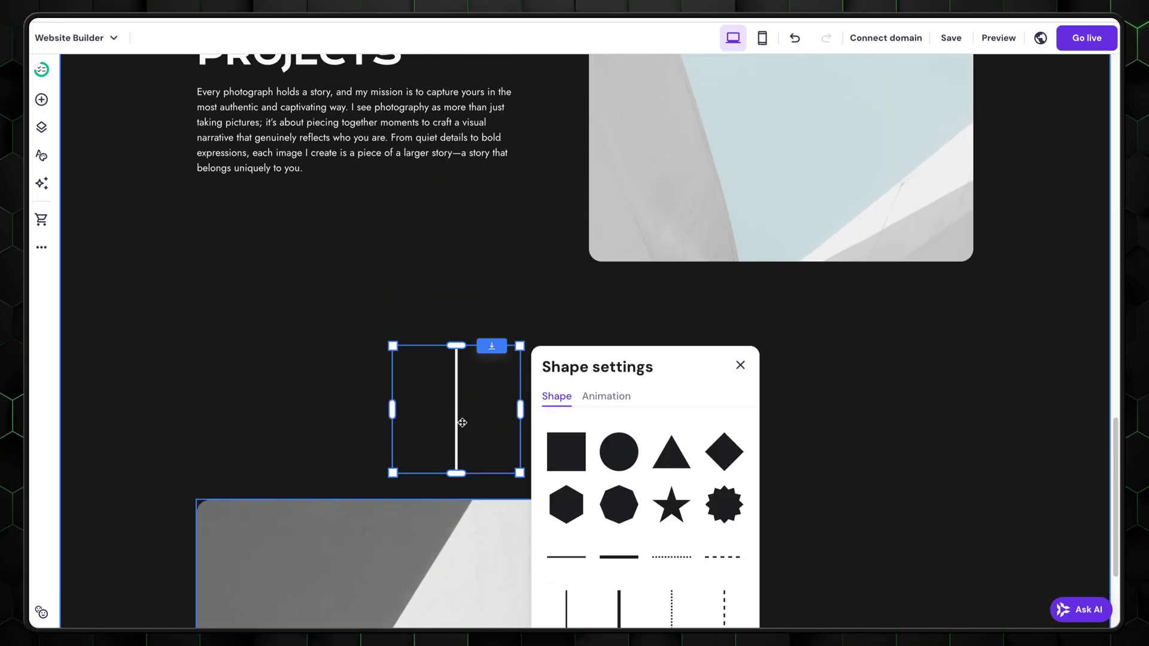
{"action": "scroll", "coordinate": [524, 340], "scroll_direction": "up", "scroll_amount": 4}
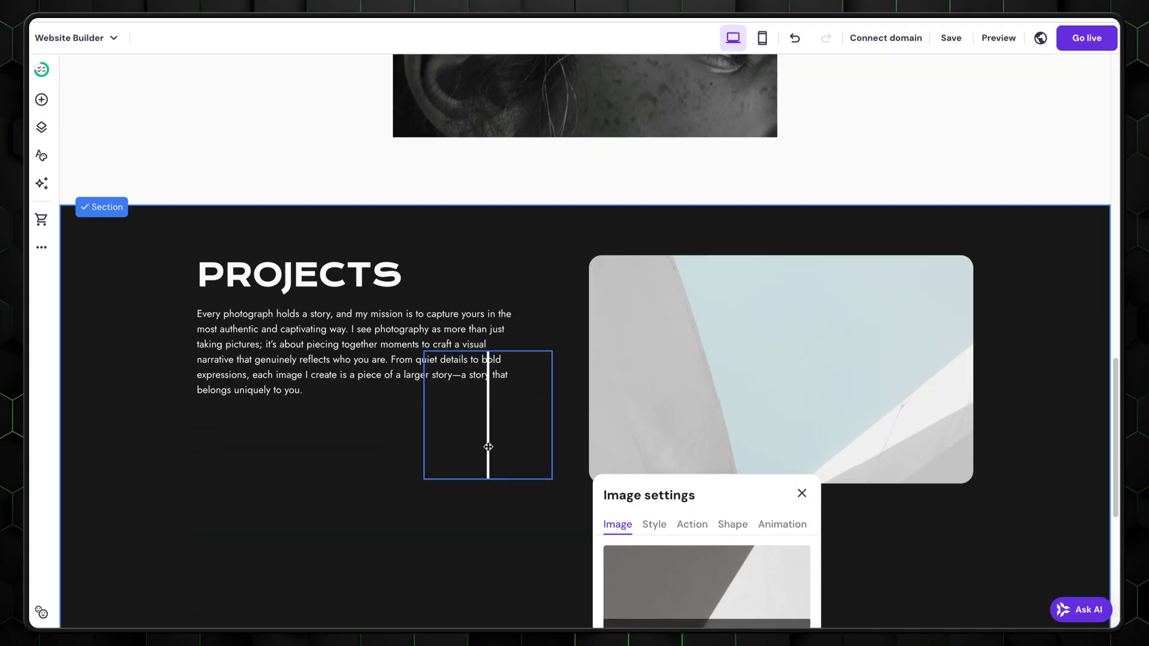
{"action": "left_click_drag", "start_coordinate": [488, 447], "coordinate": [532, 465]}
{"action": "scroll", "coordinate": [150, 444], "scroll_direction": "down", "scroll_amount": 3}
Step: Replace the first project image with the white dress and blue sky photo and stretch it into a tall portrait format
{"action": "left_click", "coordinate": [658, 179]}
{"action": "left_click", "coordinate": [618, 100]}
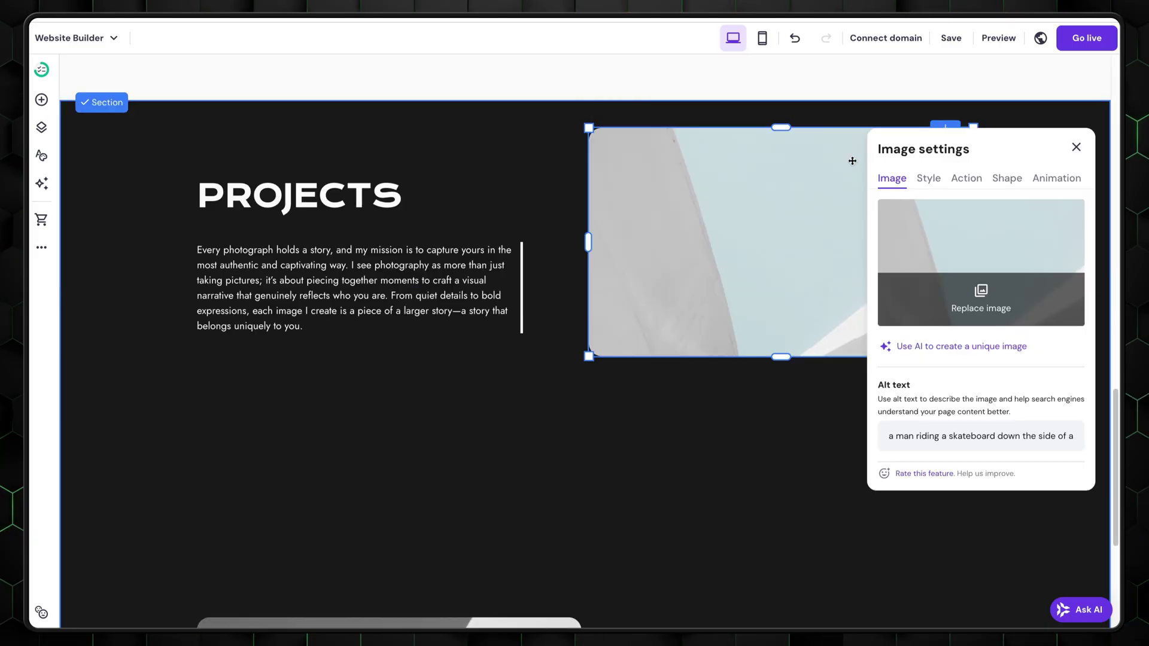
{"action": "left_click", "coordinate": [982, 297]}
{"action": "left_click", "coordinate": [567, 404]}
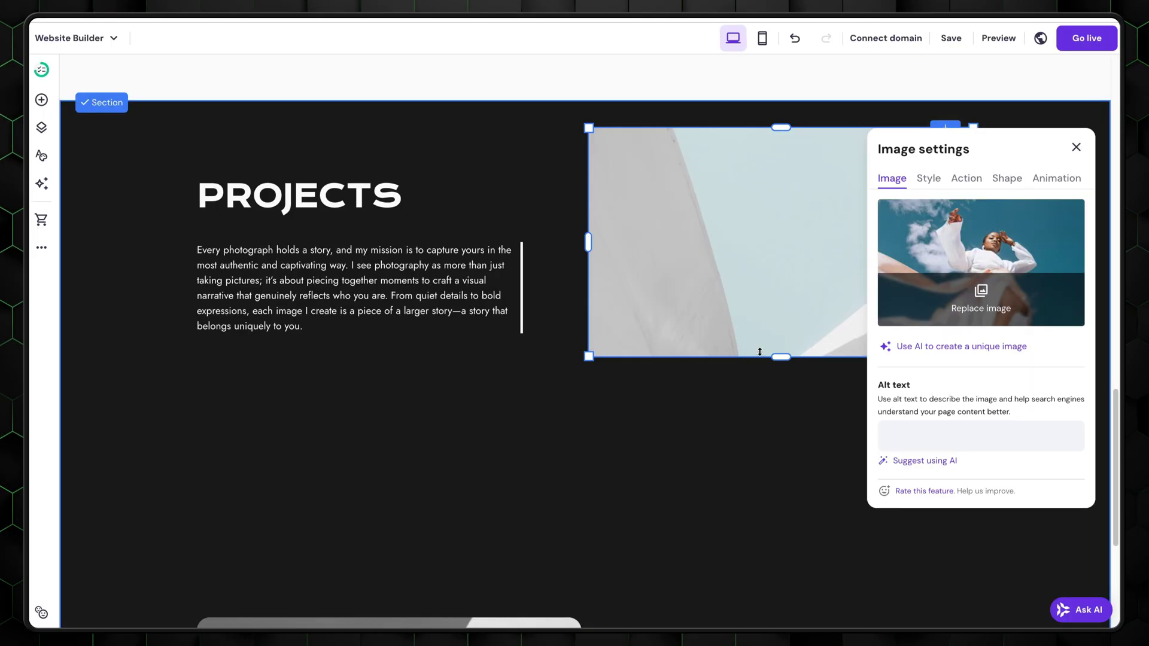
{"action": "left_click", "coordinate": [272, 491]}
{"action": "left_click", "coordinate": [766, 338]}
{"action": "left_click_drag", "start_coordinate": [781, 357], "coordinate": [784, 619]}
Step: Replace the second project image with the desert walkers photo, shrink it, and align it to the lower left of the white dress photo
{"action": "scroll", "coordinate": [746, 418], "scroll_direction": "down", "scroll_amount": 2}
{"action": "left_click", "coordinate": [494, 541]}
{"action": "left_click_drag", "start_coordinate": [489, 574], "coordinate": [480, 401]}
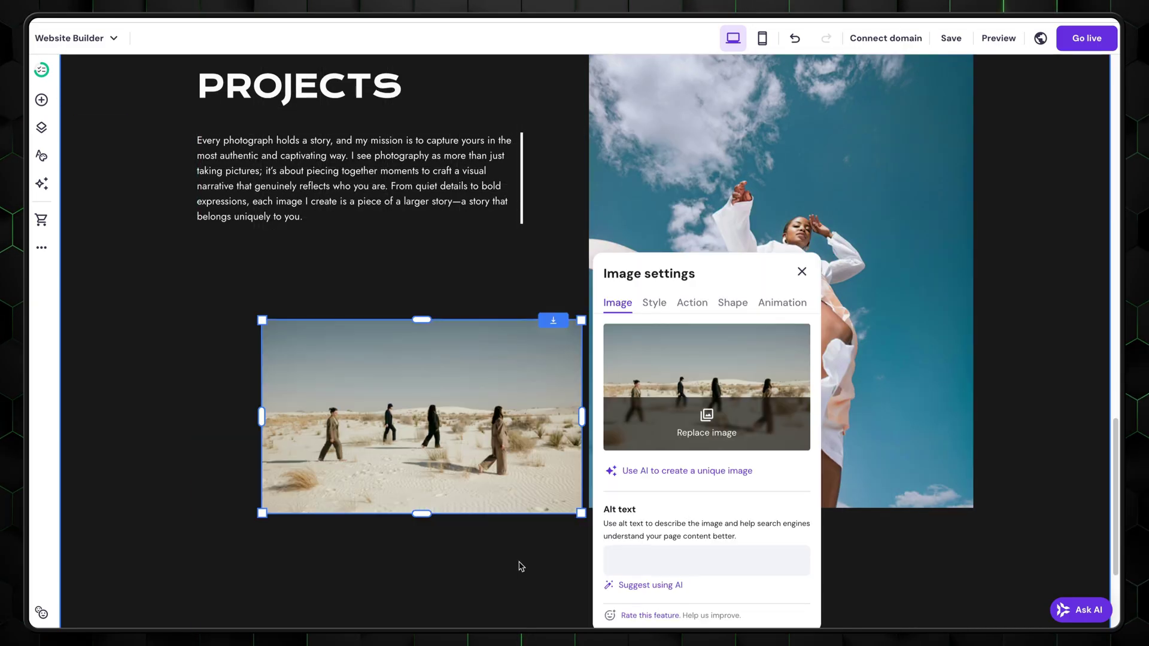
{"action": "left_click", "coordinate": [523, 587]}
{"action": "left_click_drag", "start_coordinate": [519, 461], "coordinate": [519, 452]}
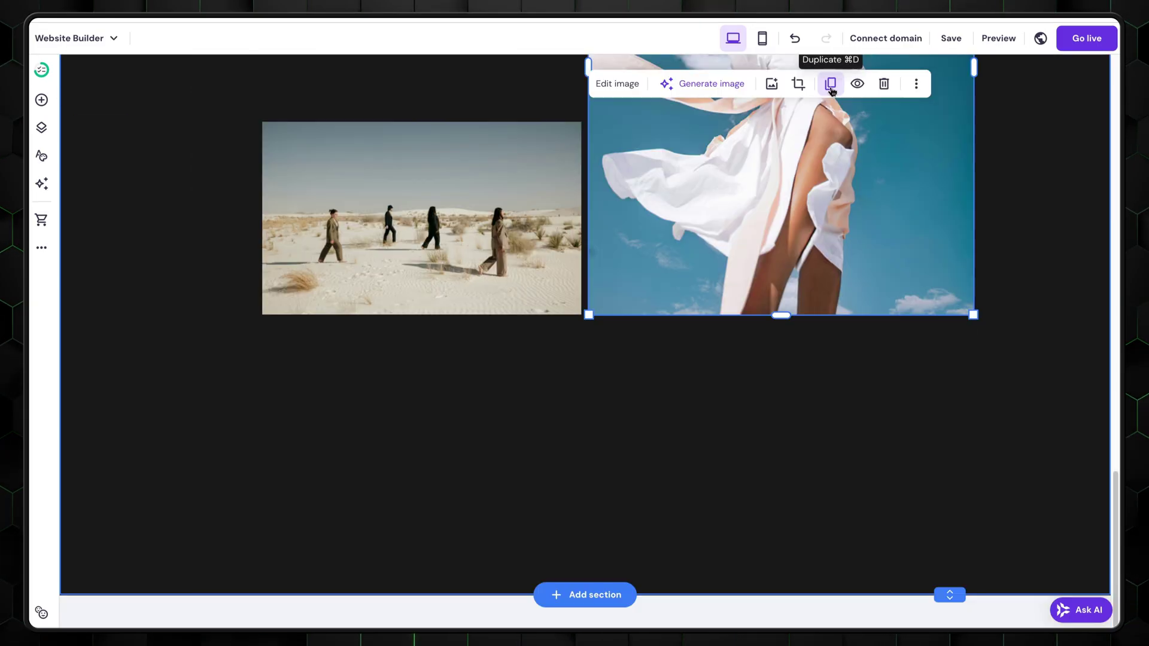
Step: Duplicate images down the section to add the braided profile, black-and-white suited man, and lace gloves photos in a staggered layout
{"action": "left_click", "coordinate": [831, 87]}
{"action": "left_click_drag", "start_coordinate": [778, 167], "coordinate": [612, 420]}
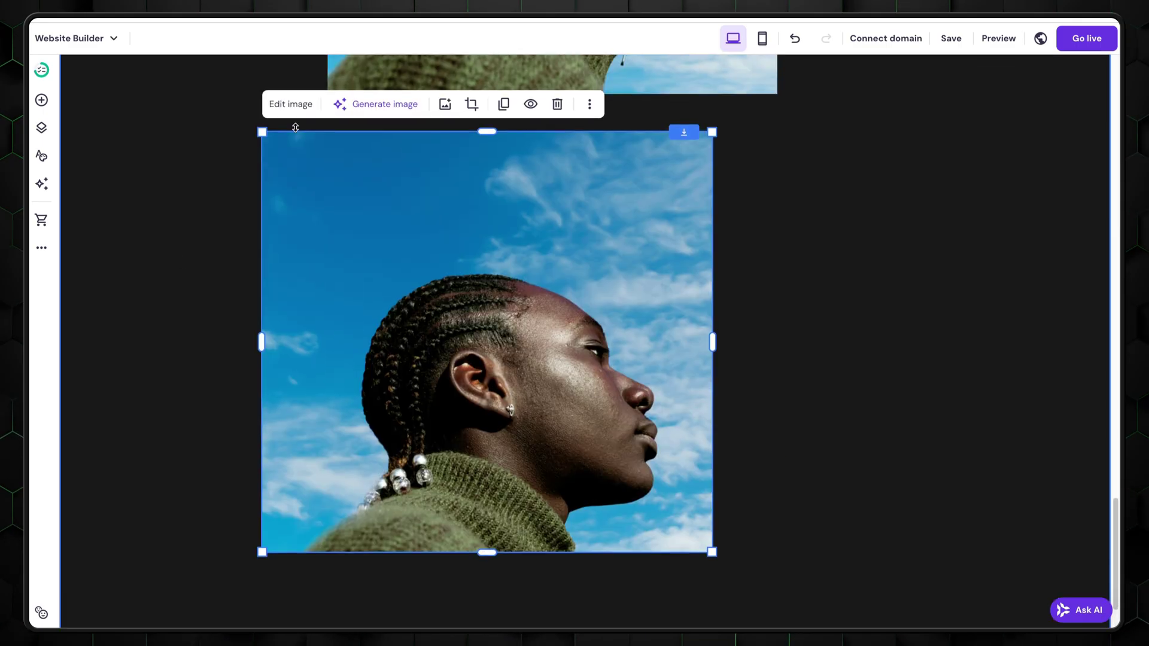
{"action": "left_click", "coordinate": [830, 300]}
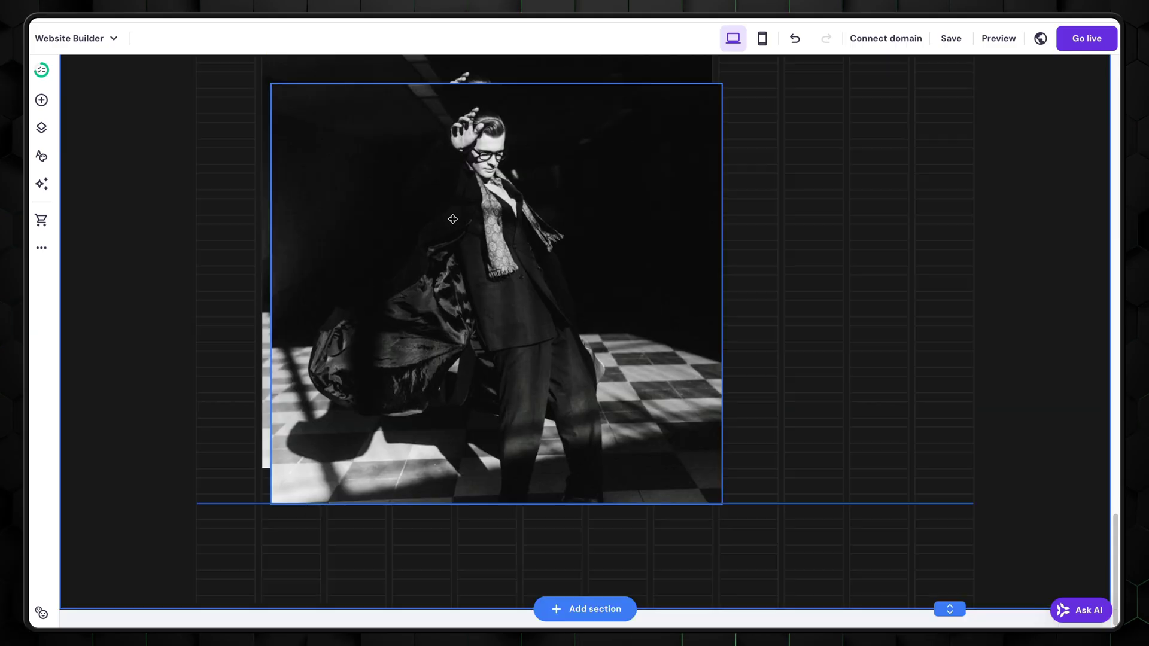
{"action": "left_click_drag", "start_coordinate": [453, 219], "coordinate": [705, 315]}
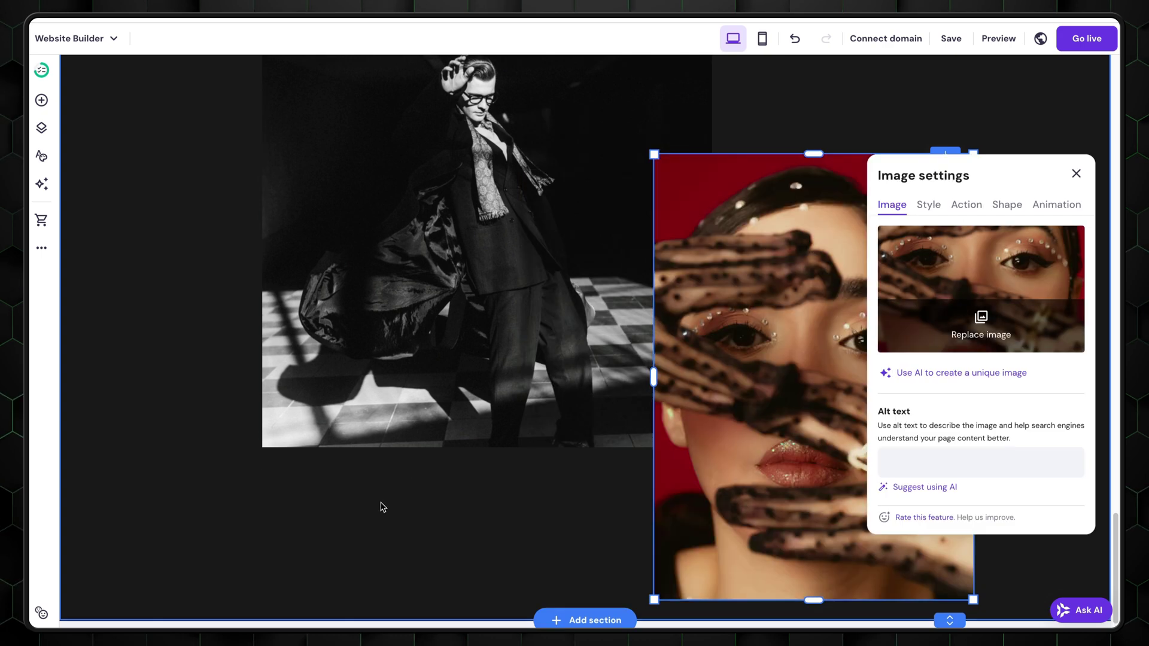
{"action": "left_click", "coordinate": [383, 507]}
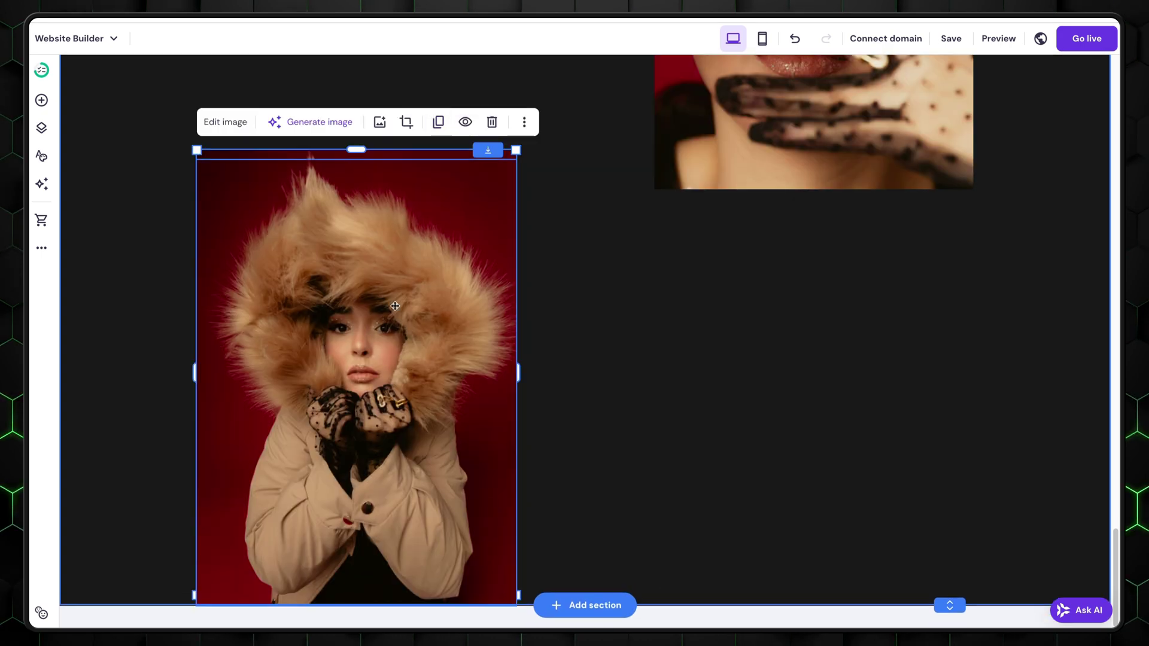
Step: Add the fur hood portrait and the wine glass still life below the lace gloves photo, aligning their lower edges
{"action": "left_click_drag", "start_coordinate": [380, 296], "coordinate": [834, 475]}
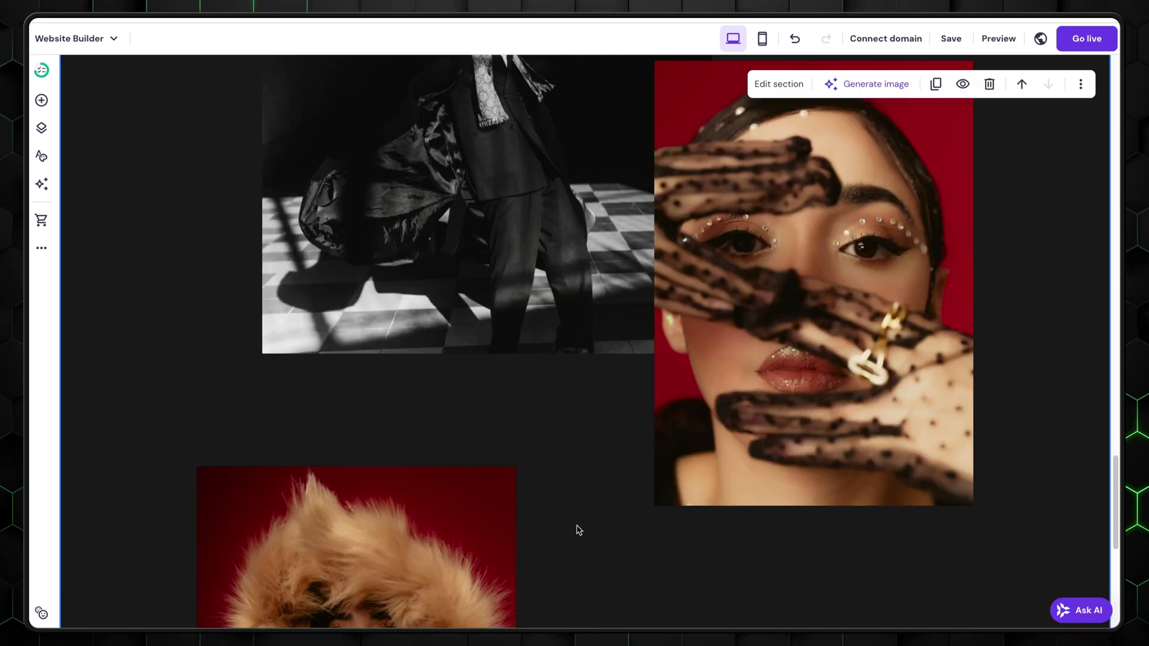
{"action": "left_click_drag", "start_coordinate": [410, 309], "coordinate": [411, 334]}
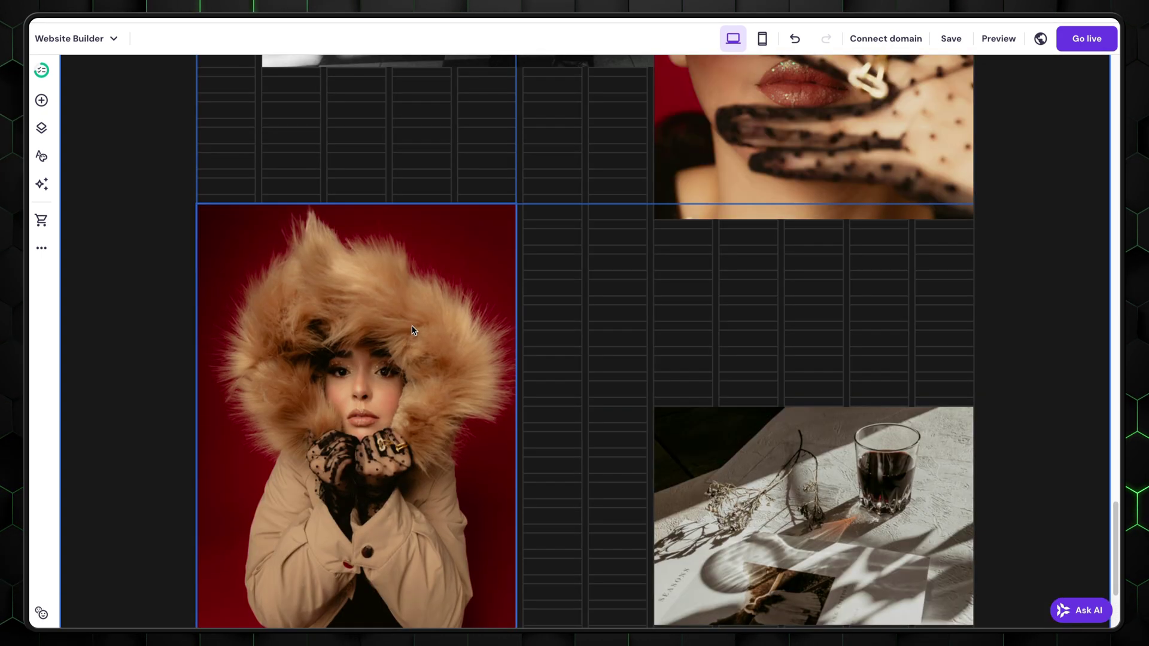
{"action": "left_click", "coordinate": [692, 361]}
{"action": "left_click_drag", "start_coordinate": [385, 411], "coordinate": [386, 387]}
{"action": "left_click", "coordinate": [620, 337]}
{"action": "scroll", "coordinate": [620, 365], "scroll_direction": "up", "scroll_amount": 7}
{"action": "scroll", "coordinate": [619, 388], "scroll_direction": "down", "scroll_amount": 9}
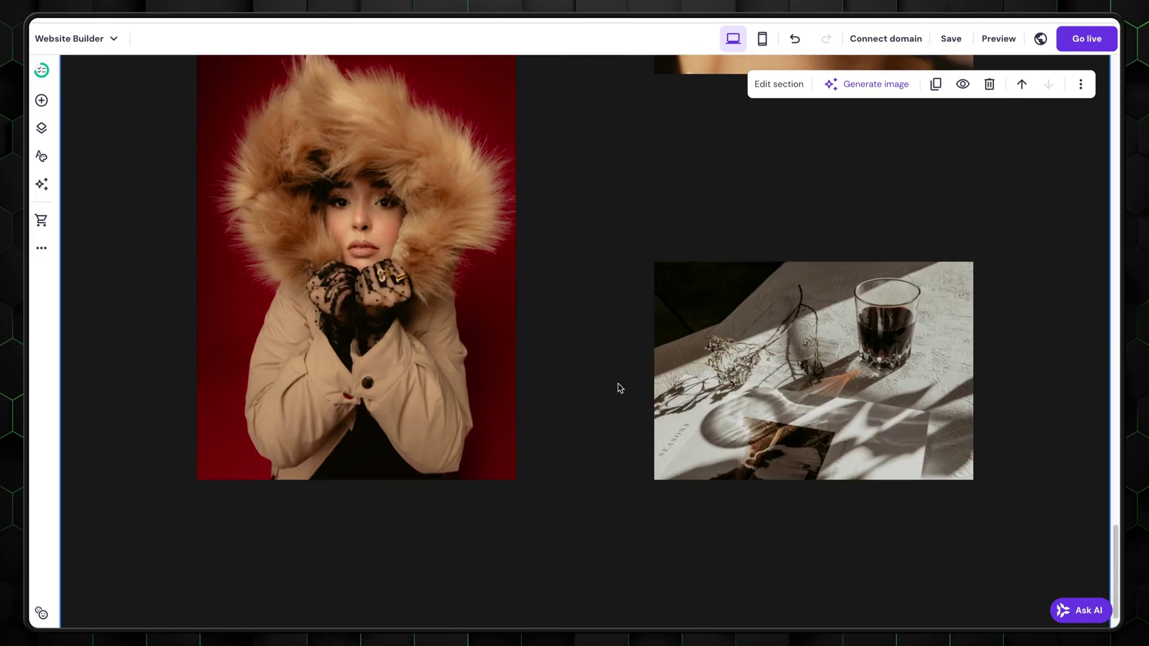
{"action": "left_click_drag", "start_coordinate": [742, 392], "coordinate": [742, 388]}
Step: Shorten the projects section so it ends a little below the fur hood and wine glass photos
{"action": "scroll", "coordinate": [580, 422], "scroll_direction": "down", "scroll_amount": 1}
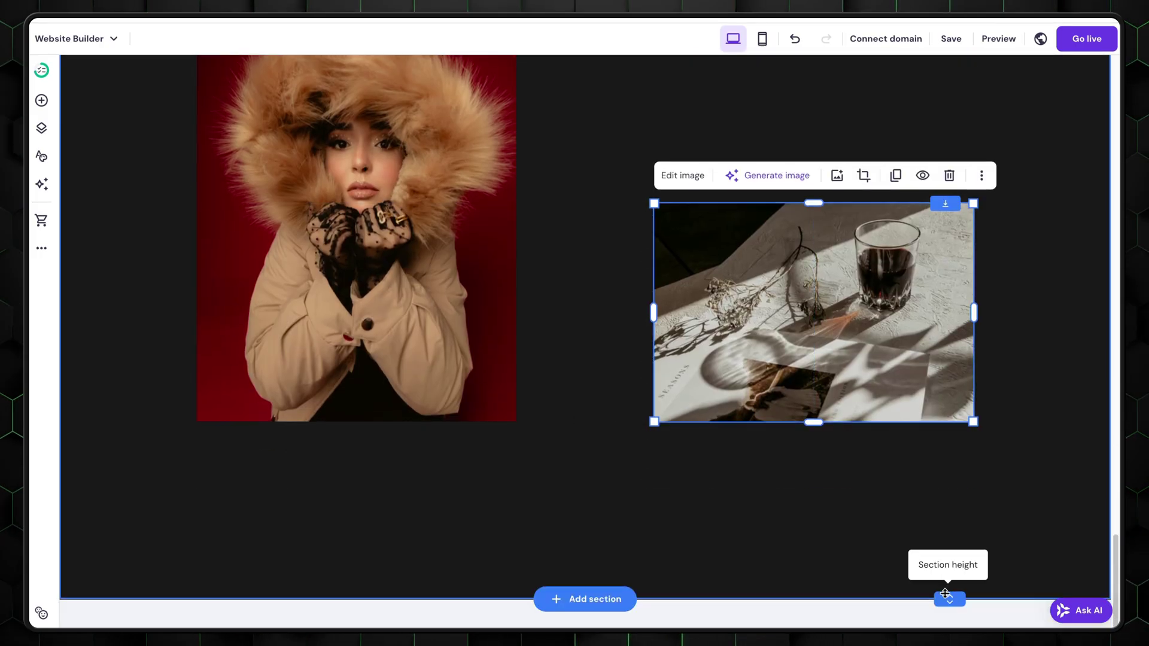
{"action": "left_click_drag", "start_coordinate": [944, 594], "coordinate": [941, 527]}
{"action": "scroll", "coordinate": [645, 468], "scroll_direction": "up", "scroll_amount": 2}
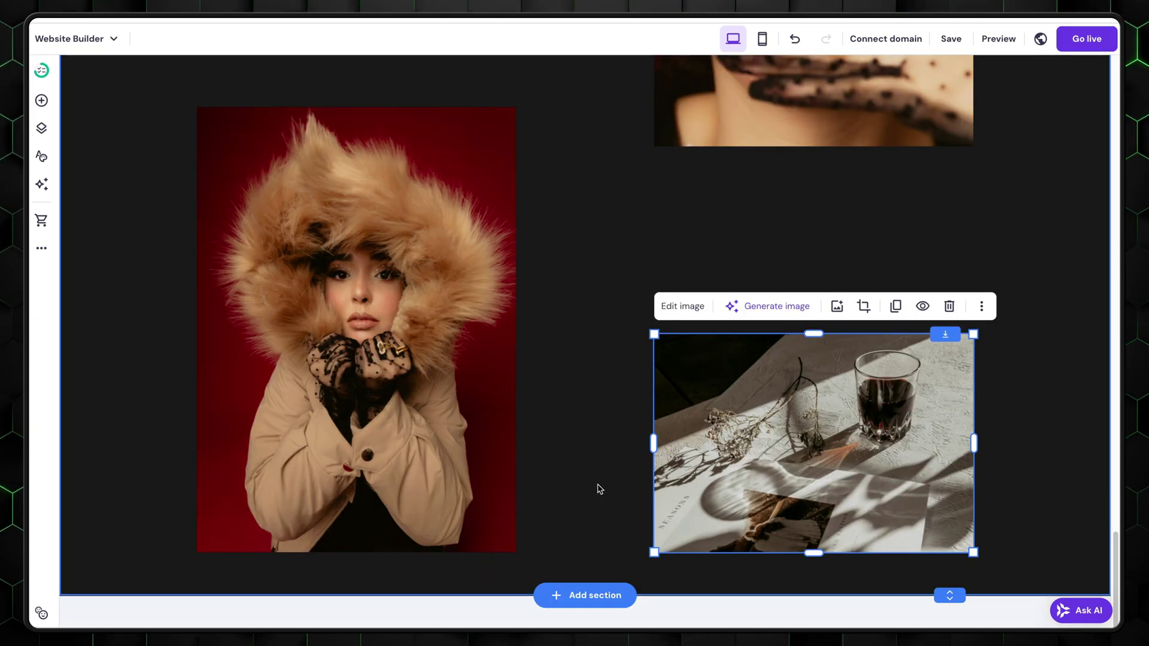
Step: Add the Our services section template with three images in a row below the projects section
{"action": "left_click", "coordinate": [579, 592]}
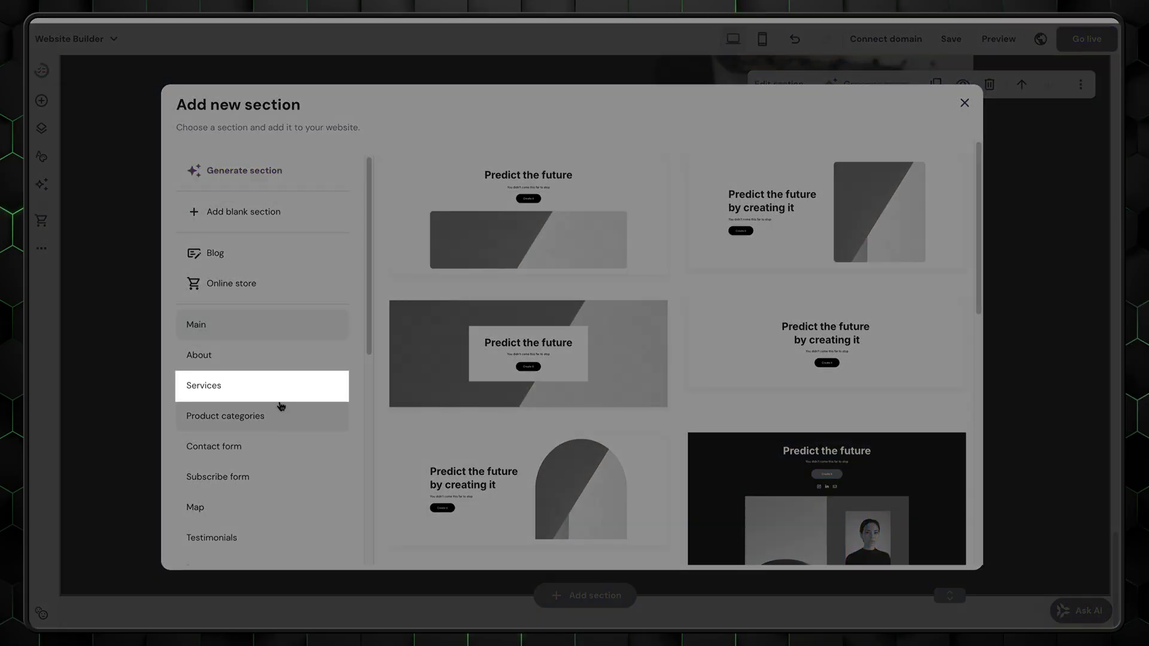
{"action": "left_click", "coordinate": [242, 392]}
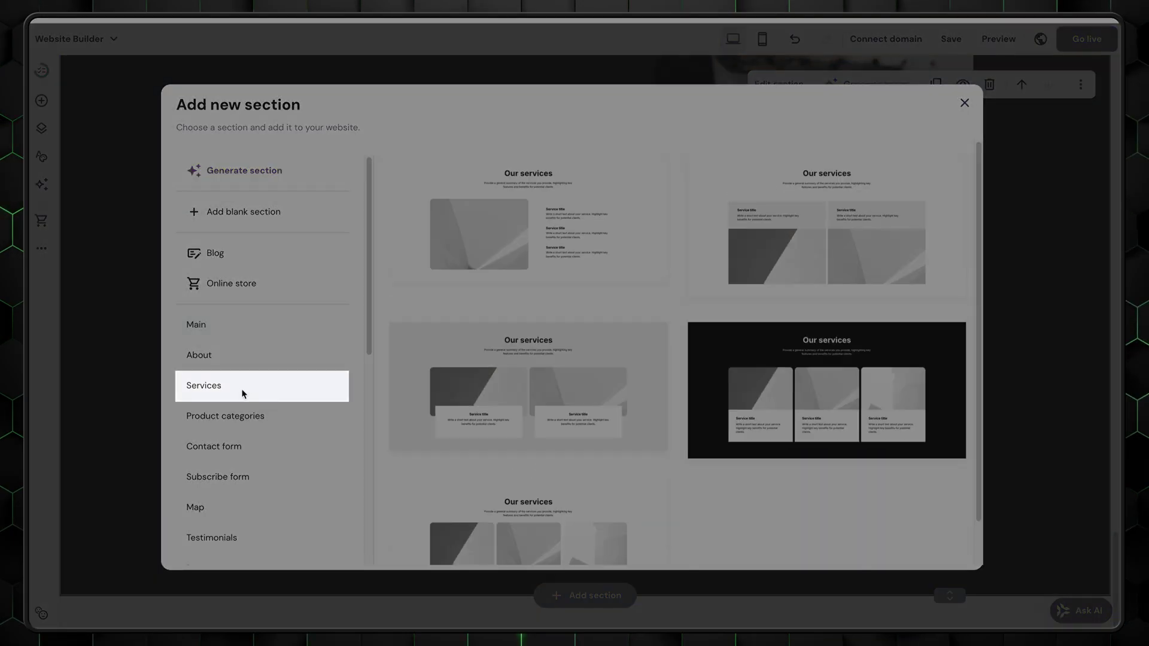
{"action": "scroll", "coordinate": [622, 362], "scroll_direction": "down", "scroll_amount": 2}
{"action": "left_click", "coordinate": [530, 505]}
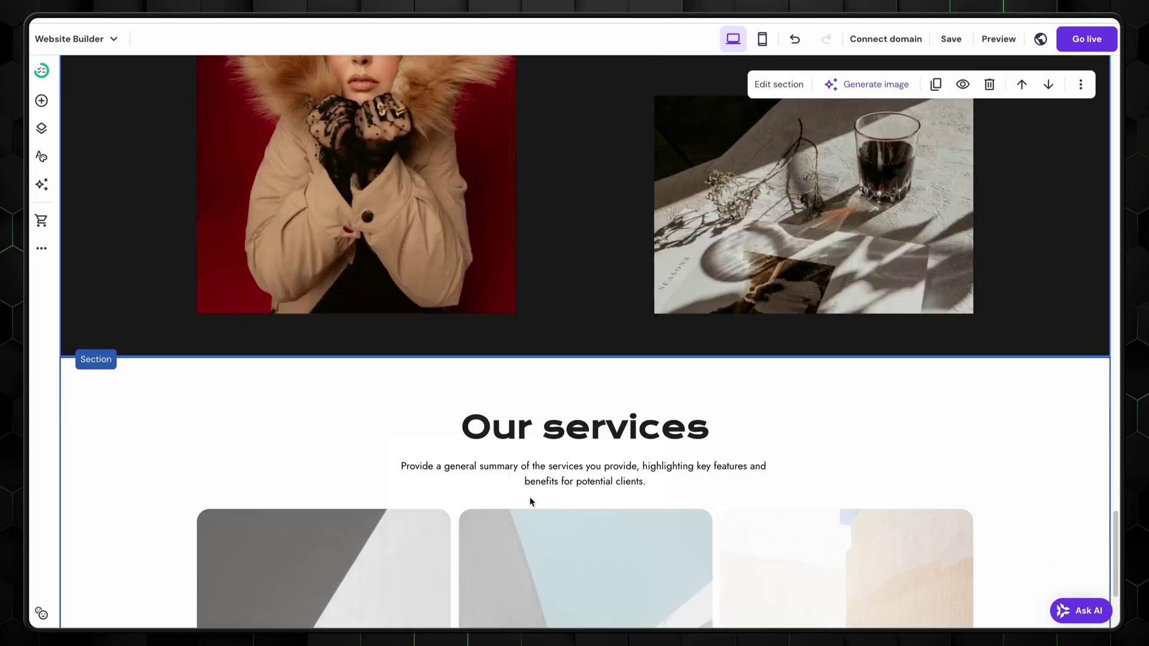
Step: Delete the three placeholder images from the Our services section
{"action": "left_click", "coordinate": [401, 365]}
{"action": "left_click", "coordinate": [465, 268]}
{"action": "left_click", "coordinate": [628, 344]}
{"action": "left_click", "coordinate": [726, 266]}
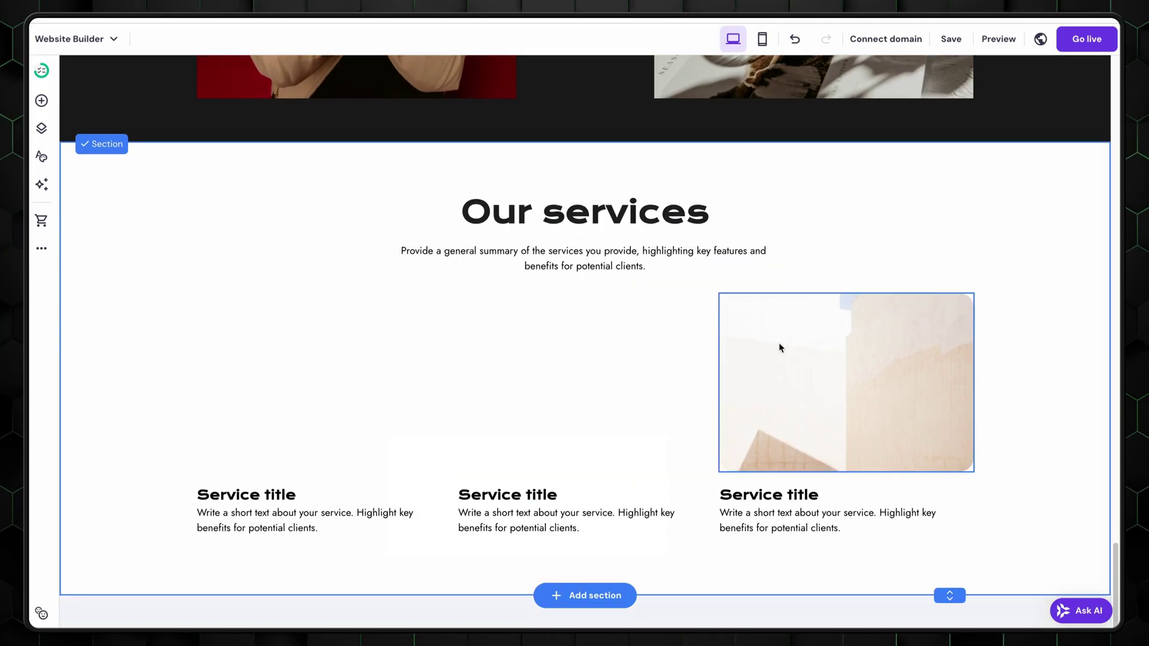
{"action": "left_click", "coordinate": [779, 349]}
{"action": "left_click", "coordinate": [987, 267]}
Step: Change the section heading to SERVICES, left-aligned in a narrower text box, and remove the summary paragraph below it
{"action": "left_click", "coordinate": [579, 219]}
{"action": "left_click", "coordinate": [580, 219]}
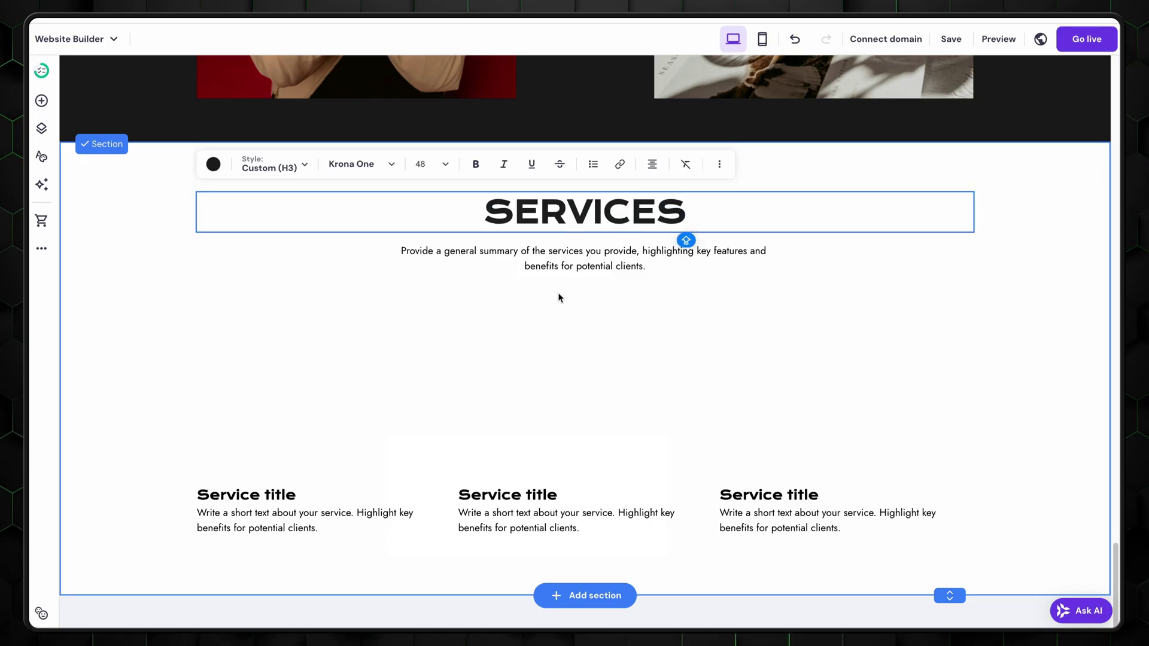
{"action": "left_click", "coordinate": [652, 164]}
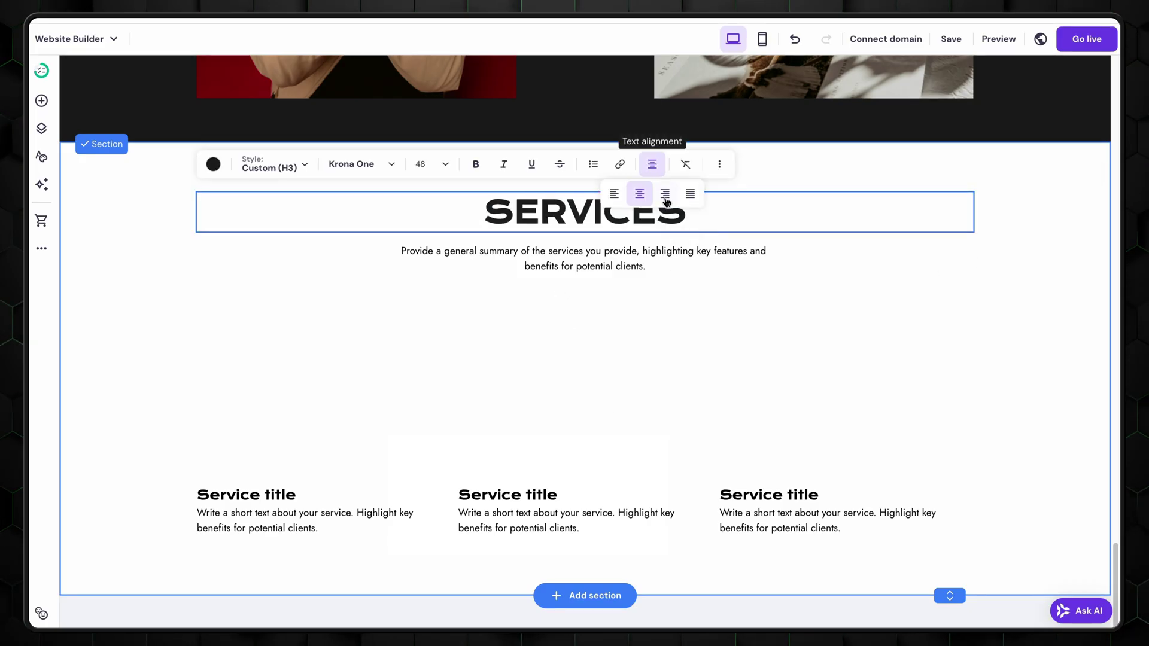
{"action": "left_click", "coordinate": [613, 192]}
{"action": "left_click", "coordinate": [922, 210]}
{"action": "left_click_drag", "start_coordinate": [972, 215], "coordinate": [430, 212]}
Step: Move the three service text blocks up below the heading and fill the first with the title Personal photoshoot and its description
{"action": "left_click_drag", "start_coordinate": [212, 454], "coordinate": [740, 559]}
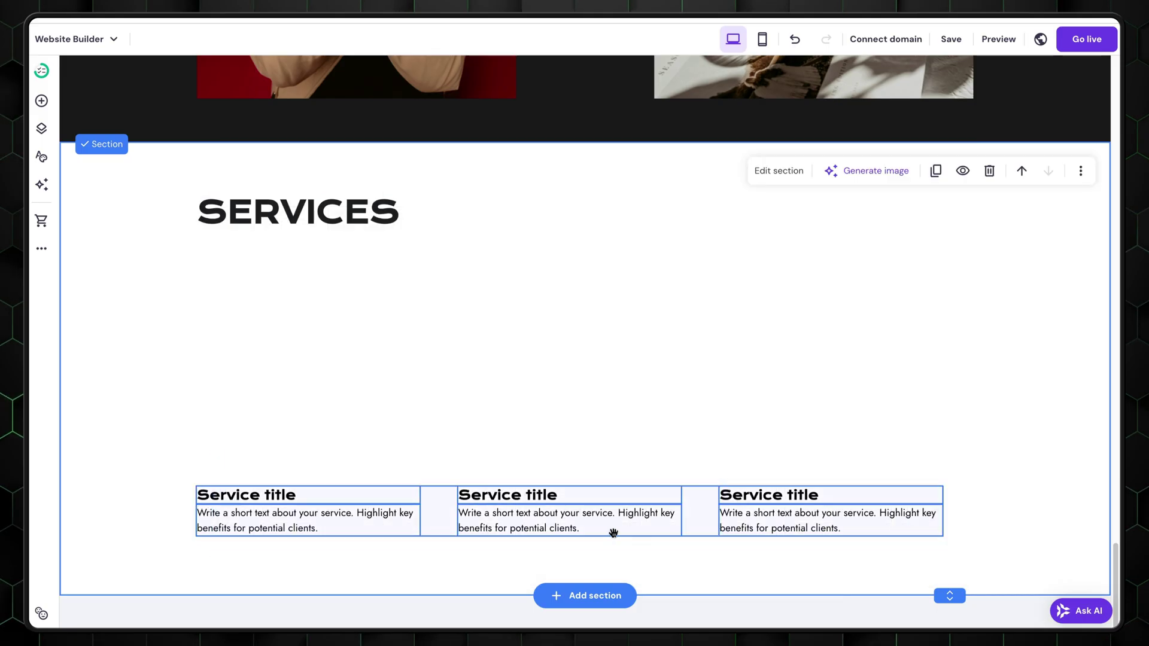
{"action": "left_click_drag", "start_coordinate": [609, 532], "coordinate": [588, 318]}
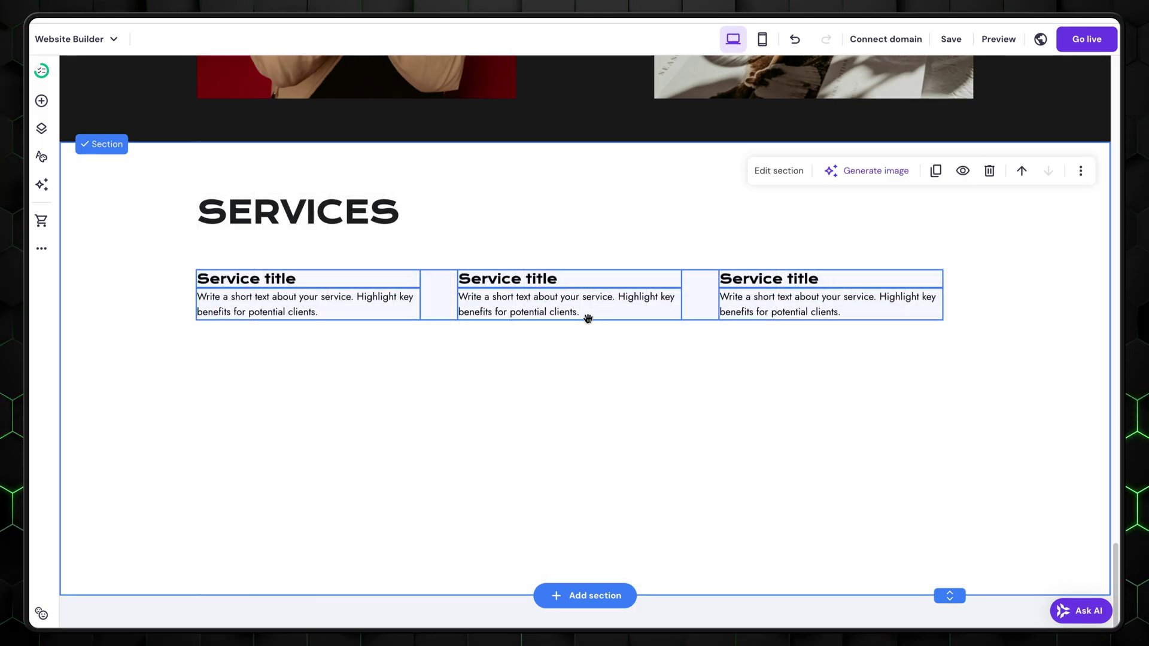
{"action": "double_click", "coordinate": [276, 279]}
{"action": "type", "text": "Personal photoshoot"}
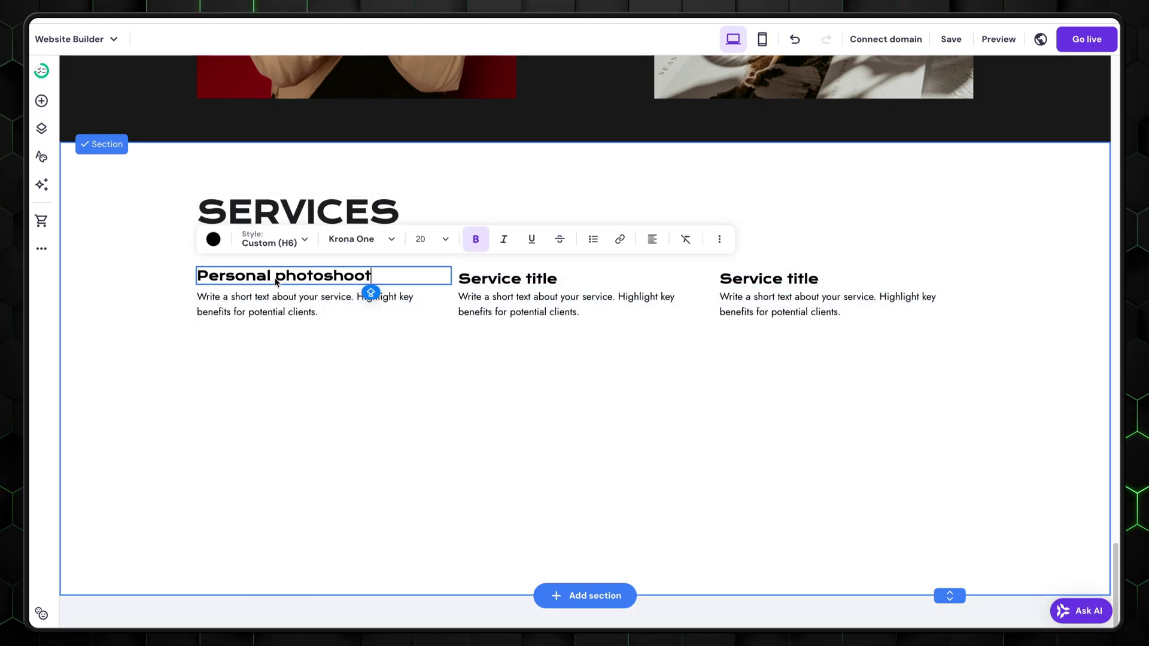
{"action": "left_click", "coordinate": [259, 300]}
{"action": "double_click", "coordinate": [260, 299]}
{"action": "type", "text": "My photoshoot service is crafted to capture your unique personality, whether for work, social media, or personal memories. With customized locations, styling, and creative direction, each session reflects your true style."}
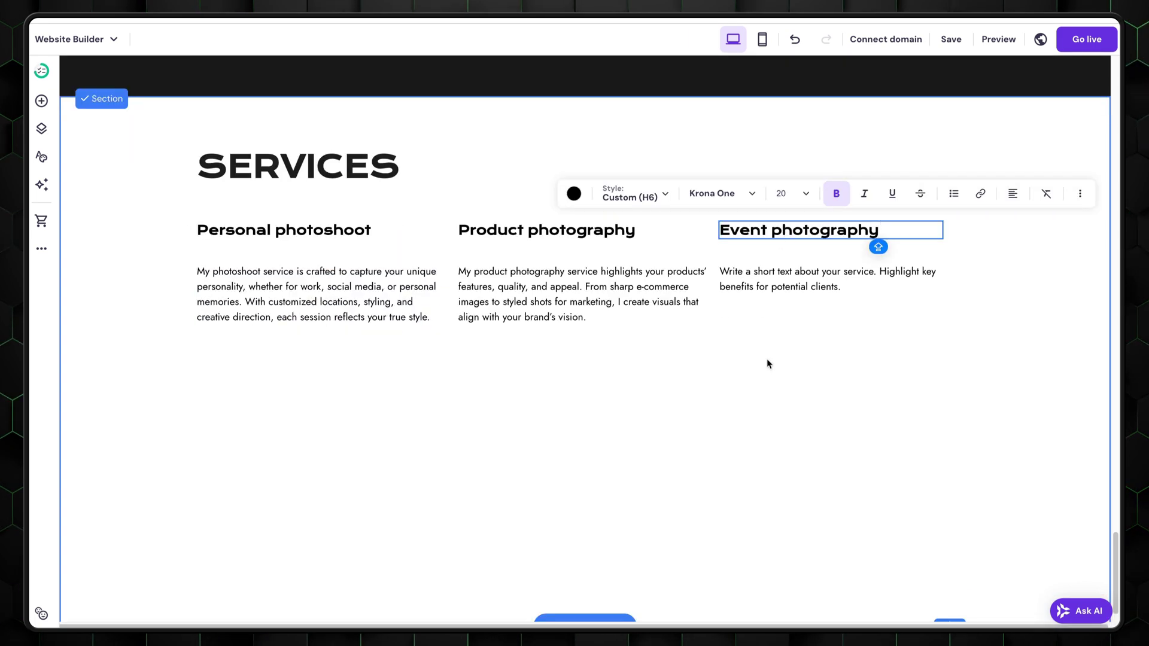
Step: Title the other two services Product photography and Event photography and replace their placeholder descriptions with matching text
{"action": "key", "text": "Escape"}
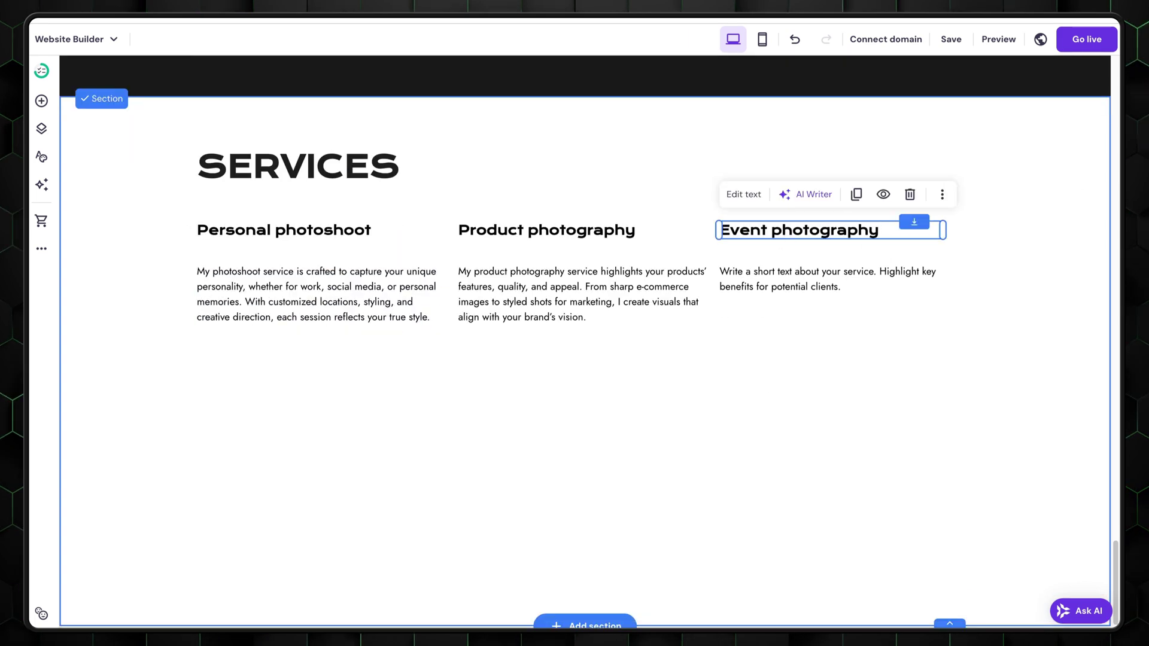
{"action": "double_click", "coordinate": [782, 291]}
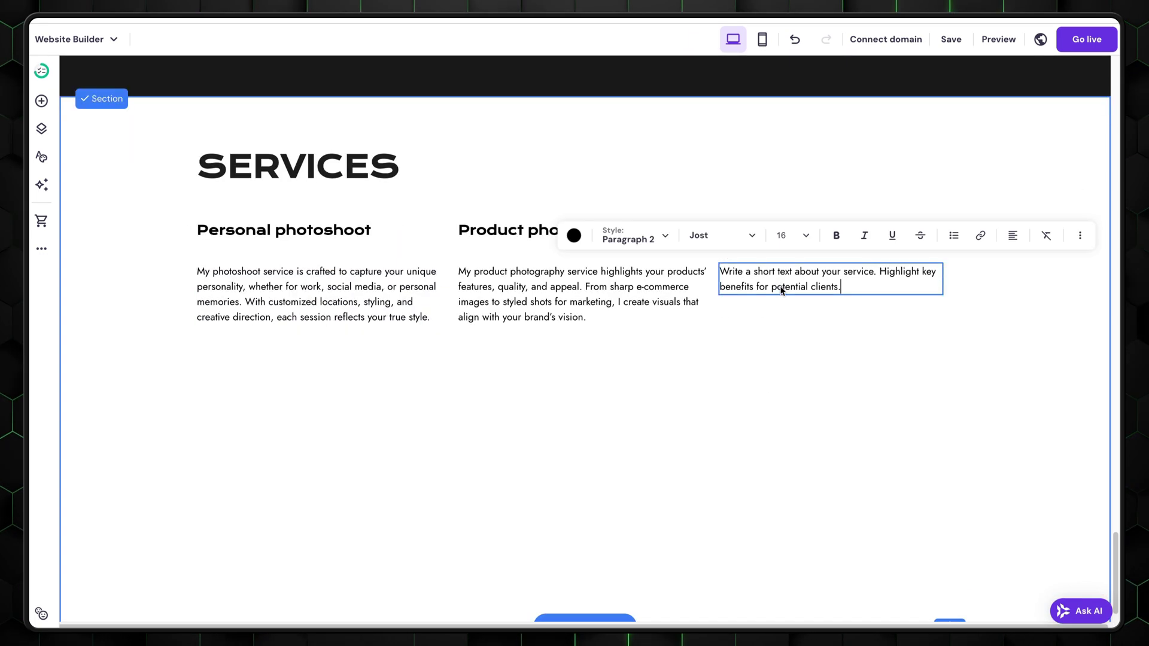
{"action": "type", "text": "My event photography service captures the essence of your occasion, from candid moments to main highlights. Whether for a wedding, or private celebration, I document the atmosphere, emotions, and unique details."}
{"action": "left_click", "coordinate": [388, 414]}
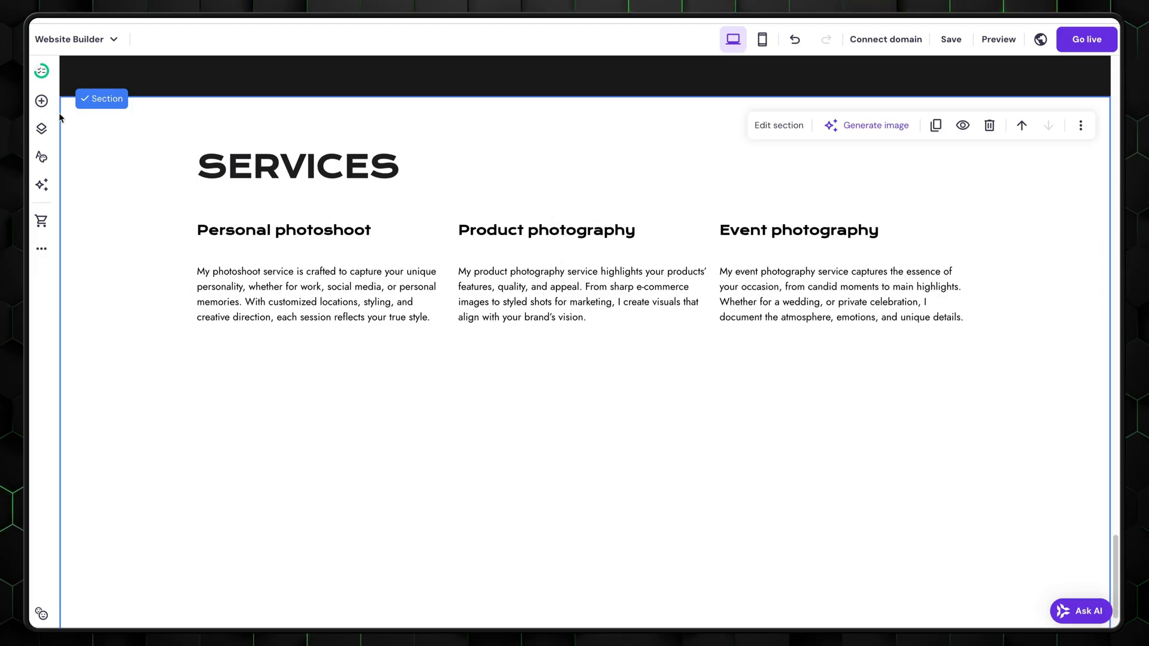
Step: Add vertical line shapes as dividers between the three service columns, matched to the height of the text
{"action": "left_click", "coordinate": [42, 102]}
{"action": "left_click", "coordinate": [114, 334]}
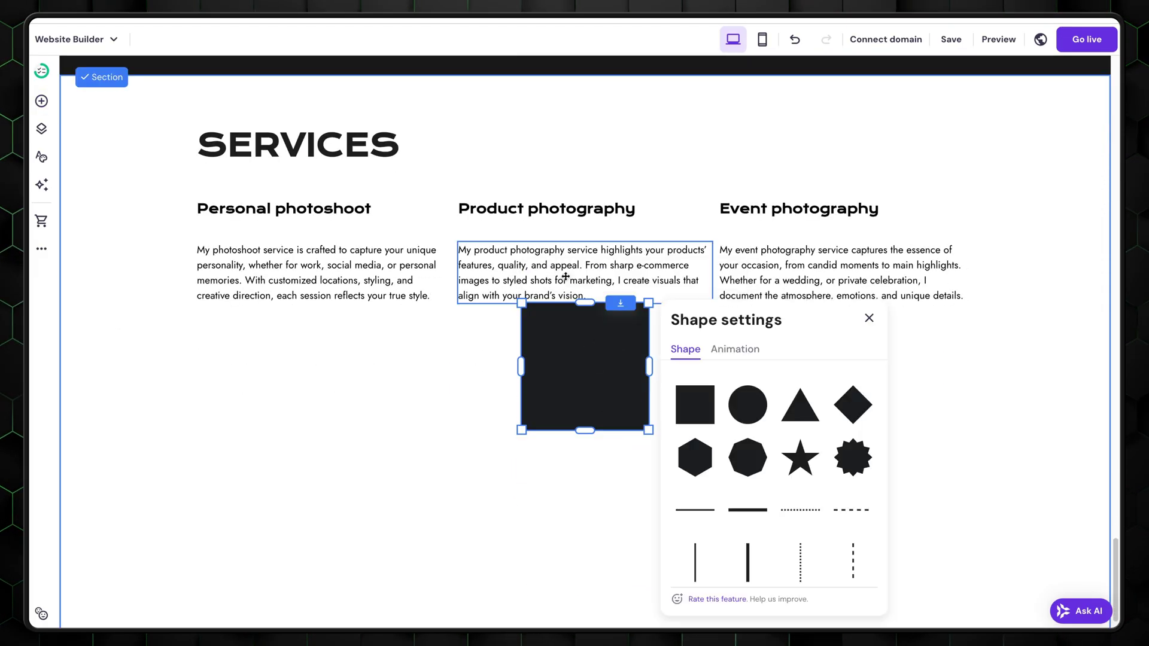
{"action": "left_click", "coordinate": [695, 562]}
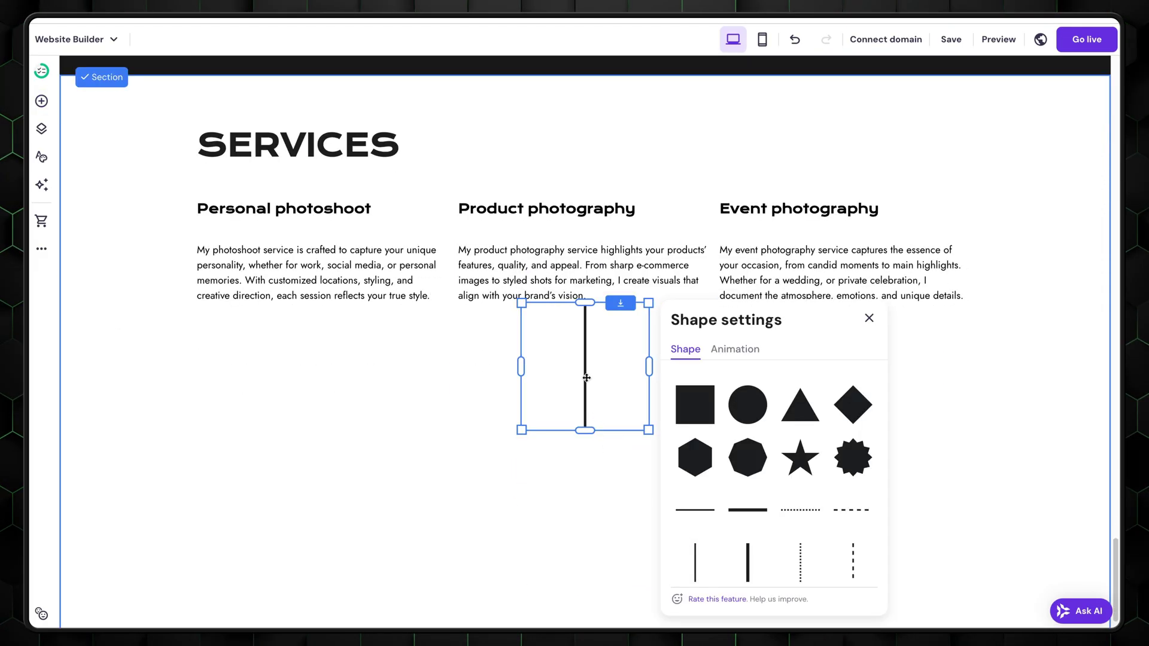
{"action": "left_click_drag", "start_coordinate": [586, 383], "coordinate": [448, 271]}
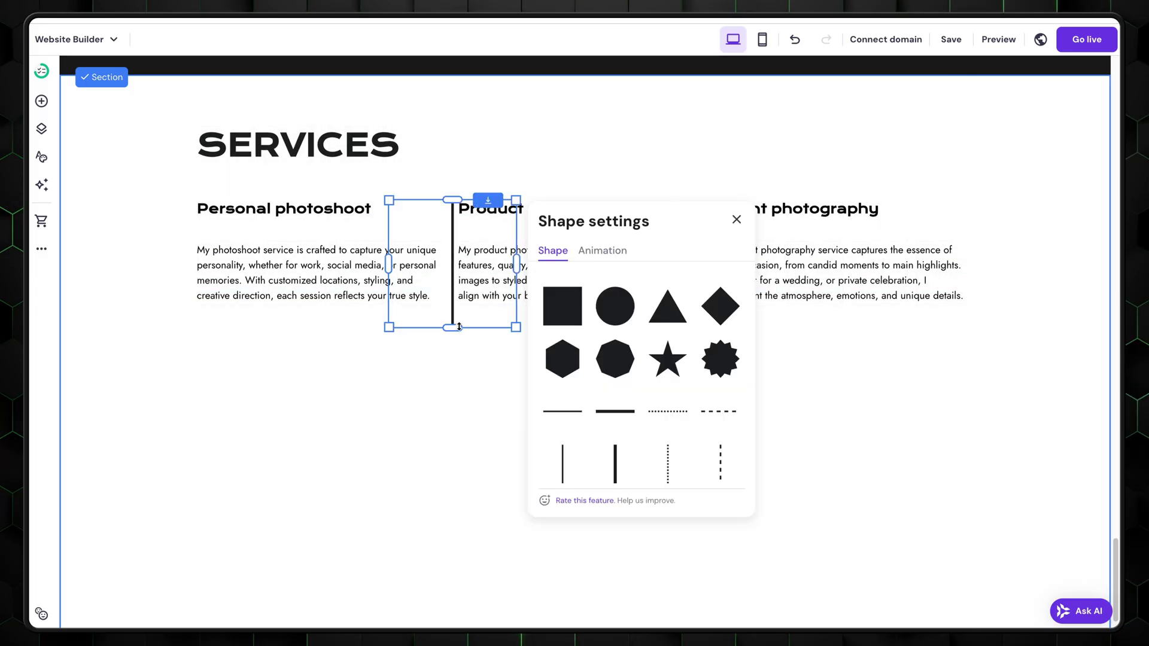
{"action": "left_click_drag", "start_coordinate": [453, 328], "coordinate": [710, 259]}
{"action": "left_click", "coordinate": [518, 174]}
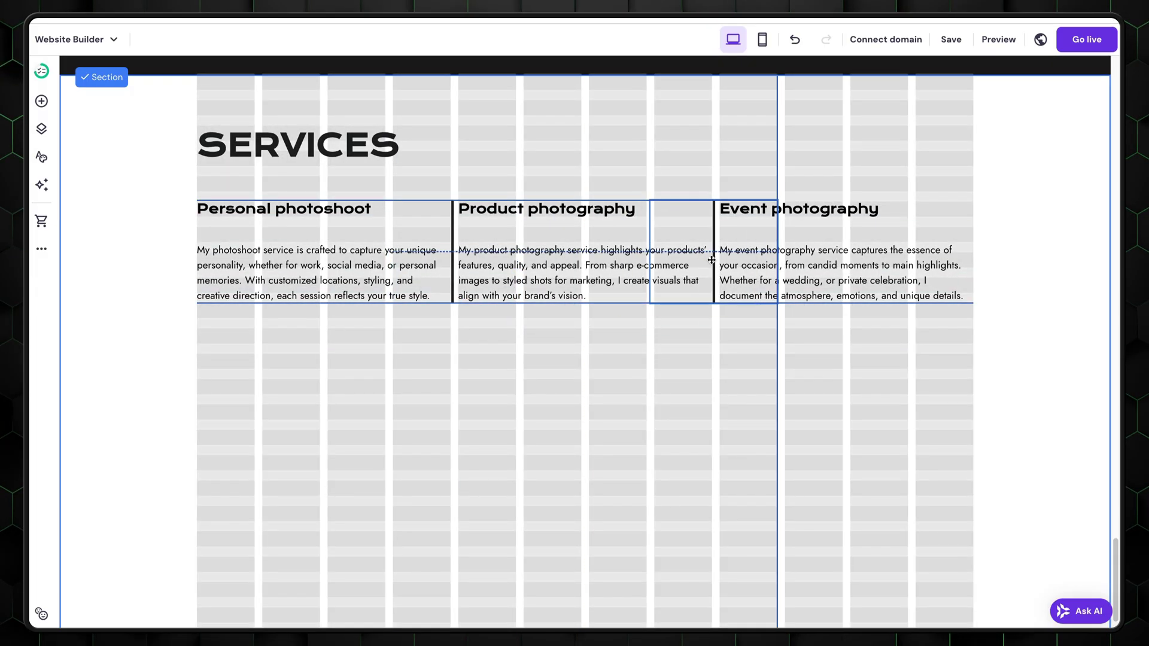
Step: Shorten the Services section so it ends just below the service descriptions
{"action": "left_click", "coordinate": [495, 386]}
{"action": "scroll", "coordinate": [495, 386], "scroll_direction": "down", "scroll_amount": 1}
{"action": "left_click_drag", "start_coordinate": [942, 593], "coordinate": [916, 264]}
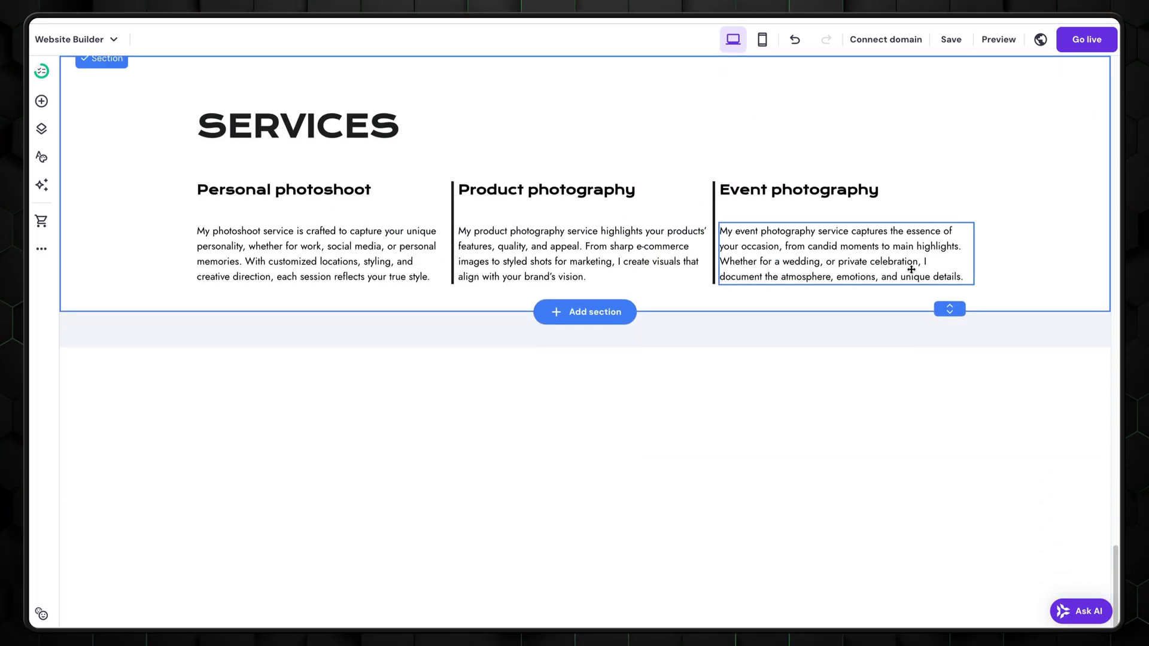
{"action": "scroll", "coordinate": [907, 269], "scroll_direction": "up", "scroll_amount": 5}
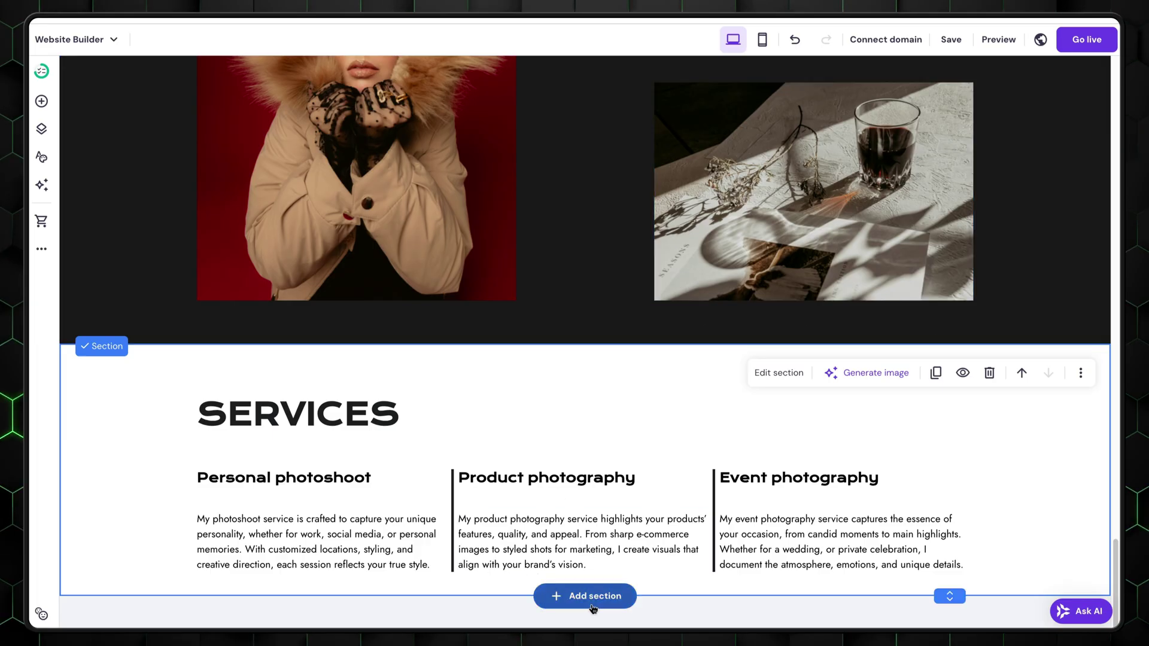
Step: Add the Testimonials section template with a single centered quote below the Services section
{"action": "left_click", "coordinate": [584, 596]}
{"action": "left_click", "coordinate": [258, 466]}
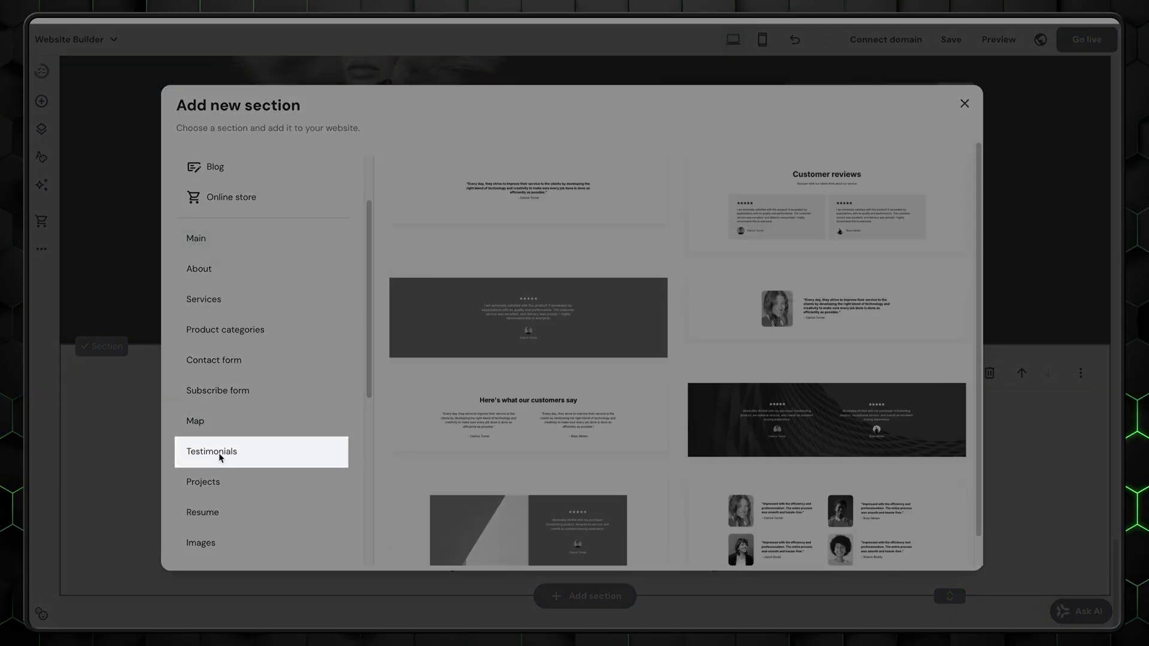
{"action": "left_click", "coordinate": [567, 206]}
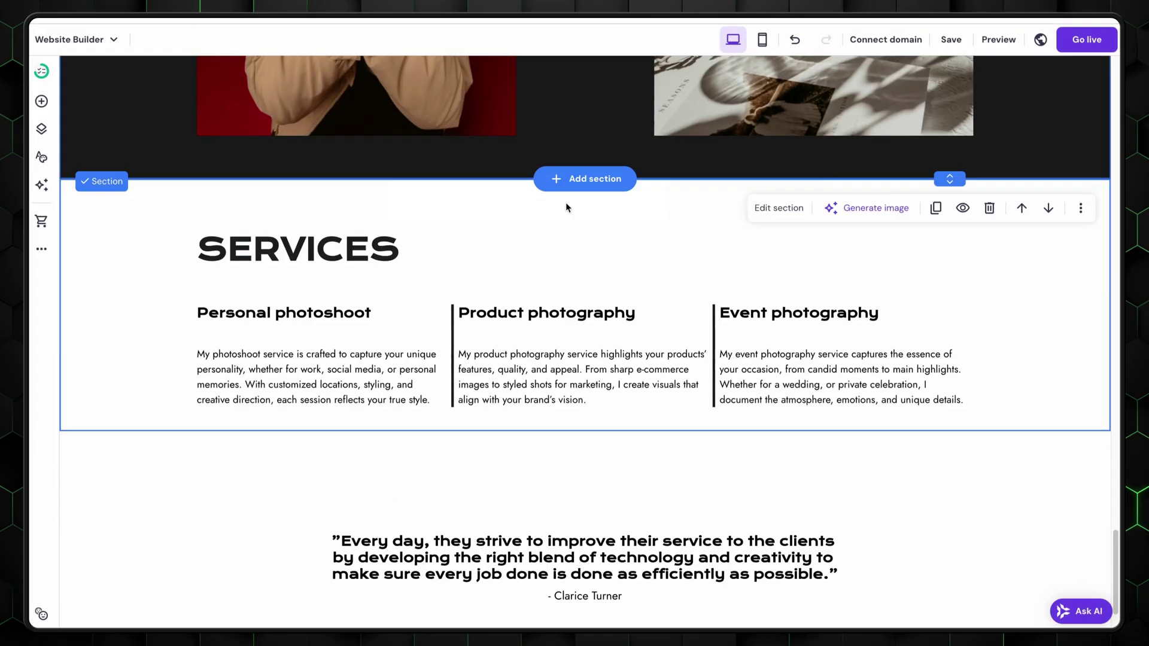
Step: Replace the testimonial with "Professional, creative, and truly talented - I couldn't be happier with the images" and attribute it to Customer
{"action": "left_click", "coordinate": [551, 447]}
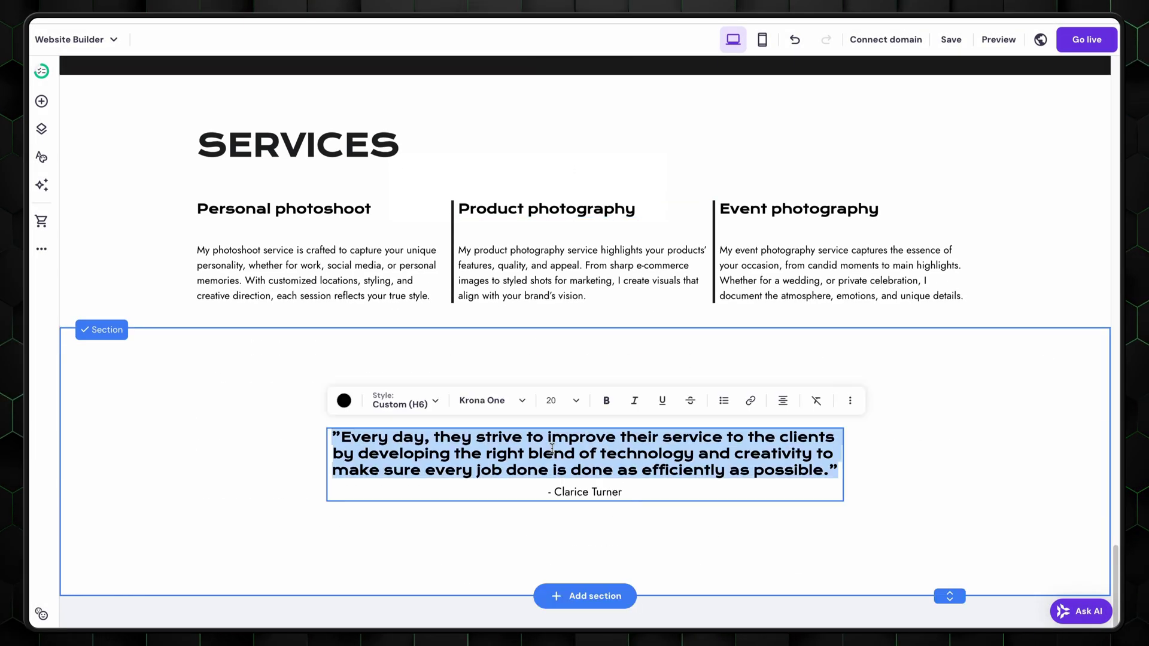
{"action": "type", "text": "\"Professional, creative, and truly talented - I couldn't be happier with the images"}
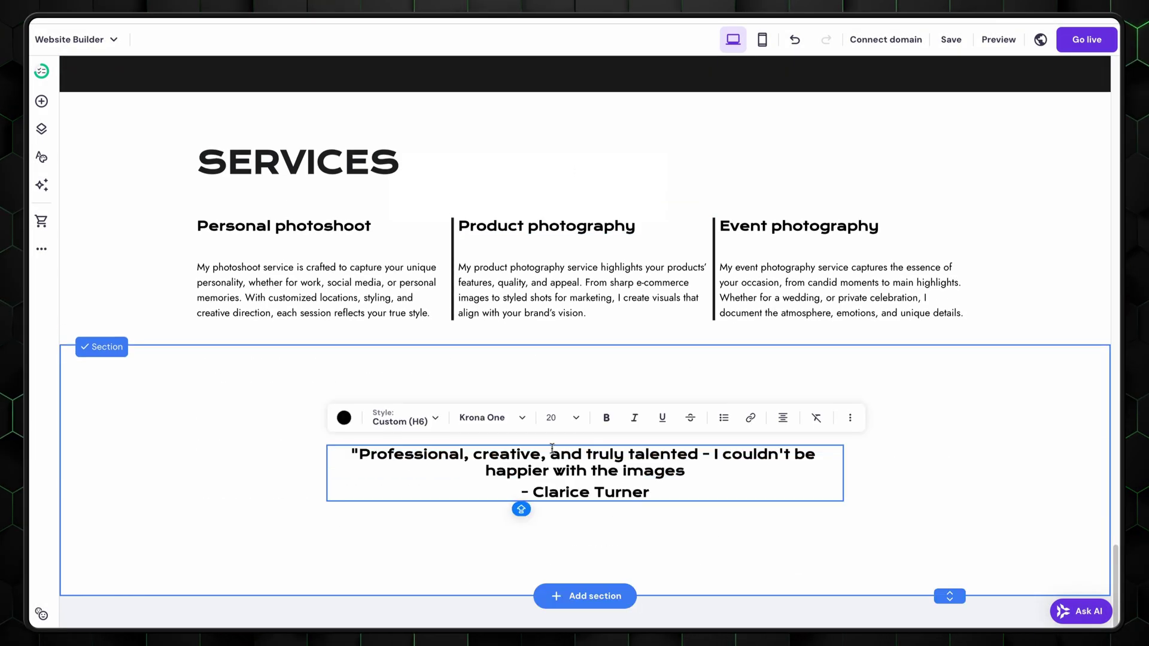
{"action": "key", "text": "BackSpace"}
{"action": "key", "text": "BackSpace"}
{"action": "key", "text": "BackSpace"}
{"action": "key", "text": "BackSpace"}
{"action": "key", "text": "BackSpace"}
{"action": "key", "text": "BackSpace"}
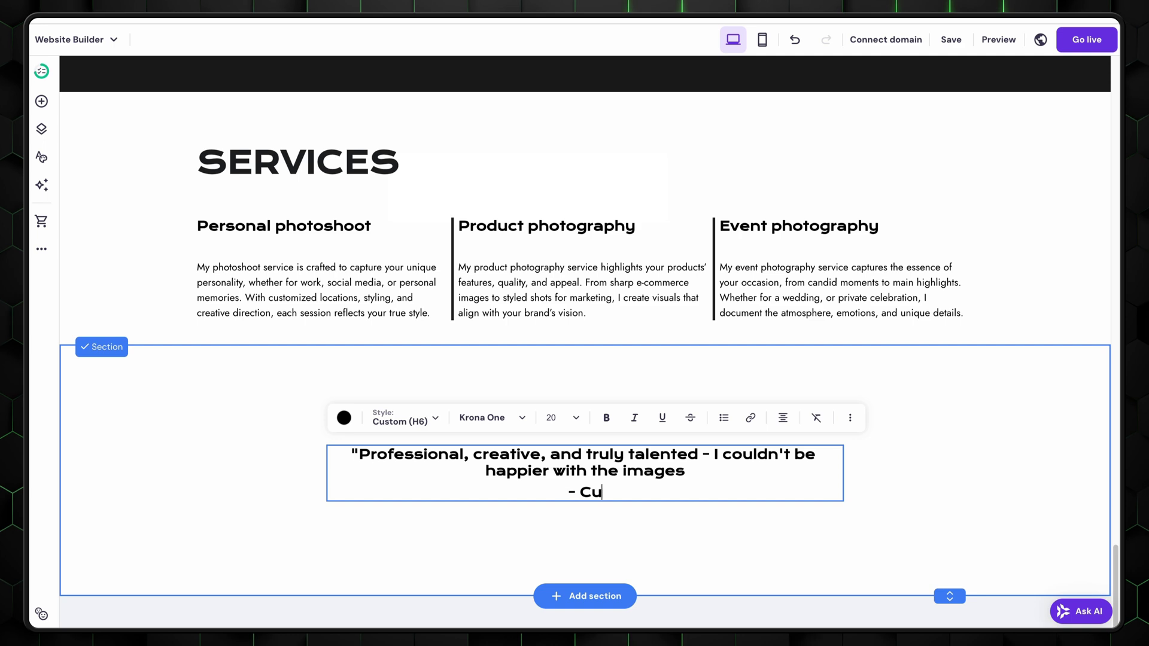
{"action": "left_click", "coordinate": [710, 559]}
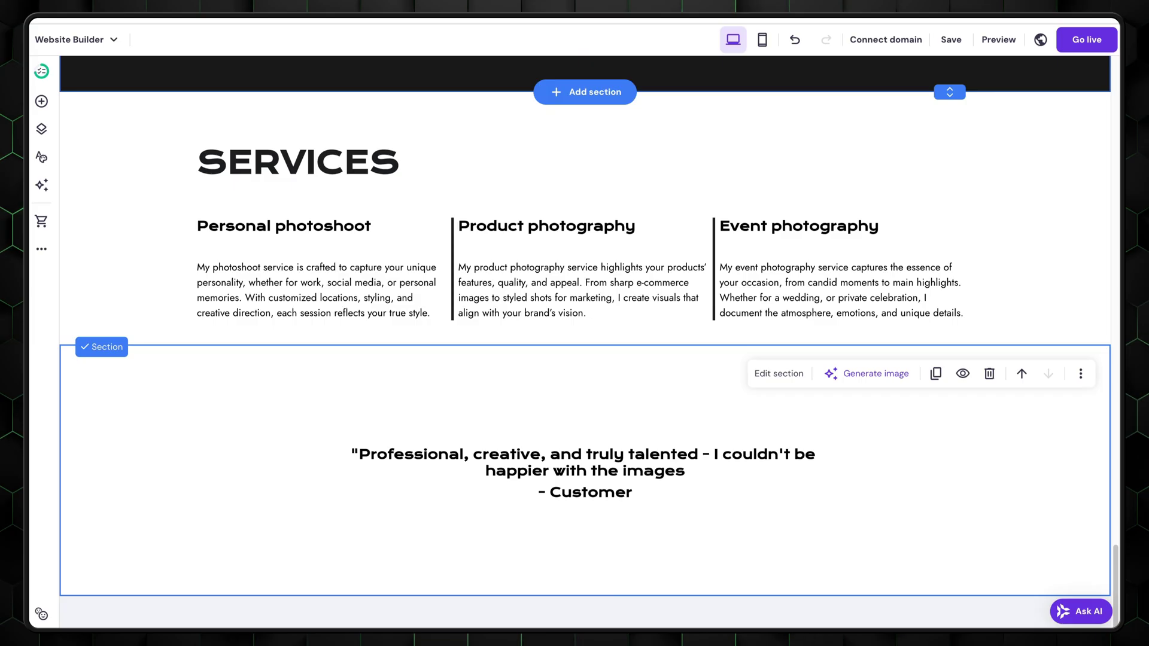
Step: Set the backgrounds of the testimonial and Services sections to the light off-white website color
{"action": "left_click", "coordinate": [802, 128]}
{"action": "left_click", "coordinate": [789, 120]}
{"action": "left_click", "coordinate": [1075, 223]}
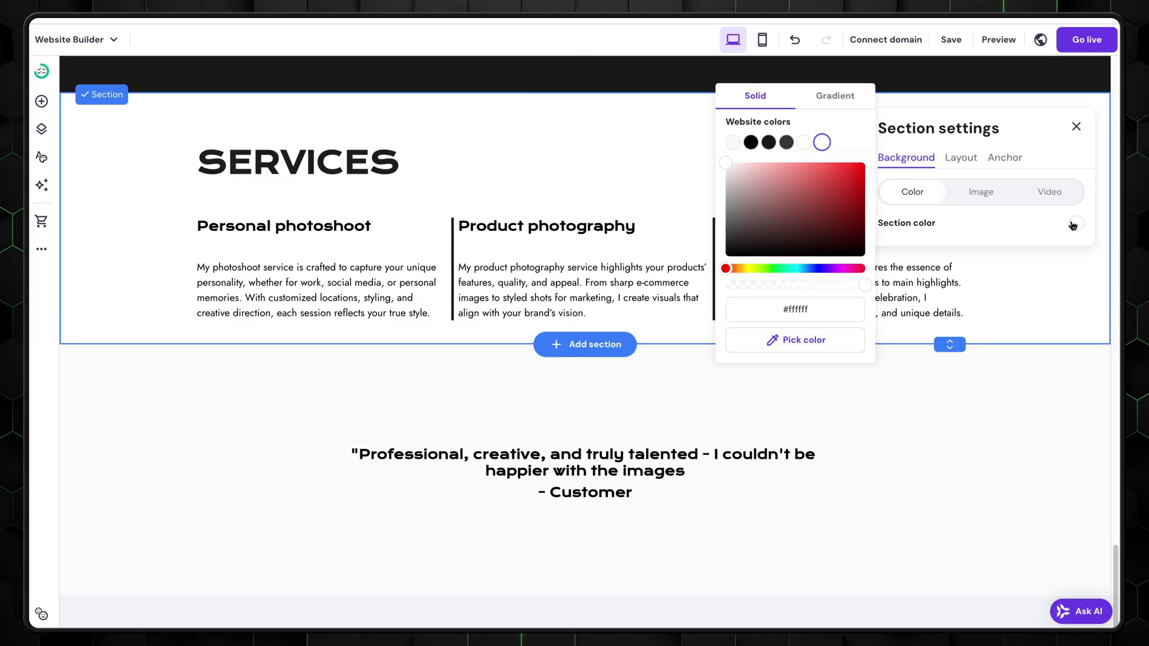
{"action": "left_click", "coordinate": [594, 150]}
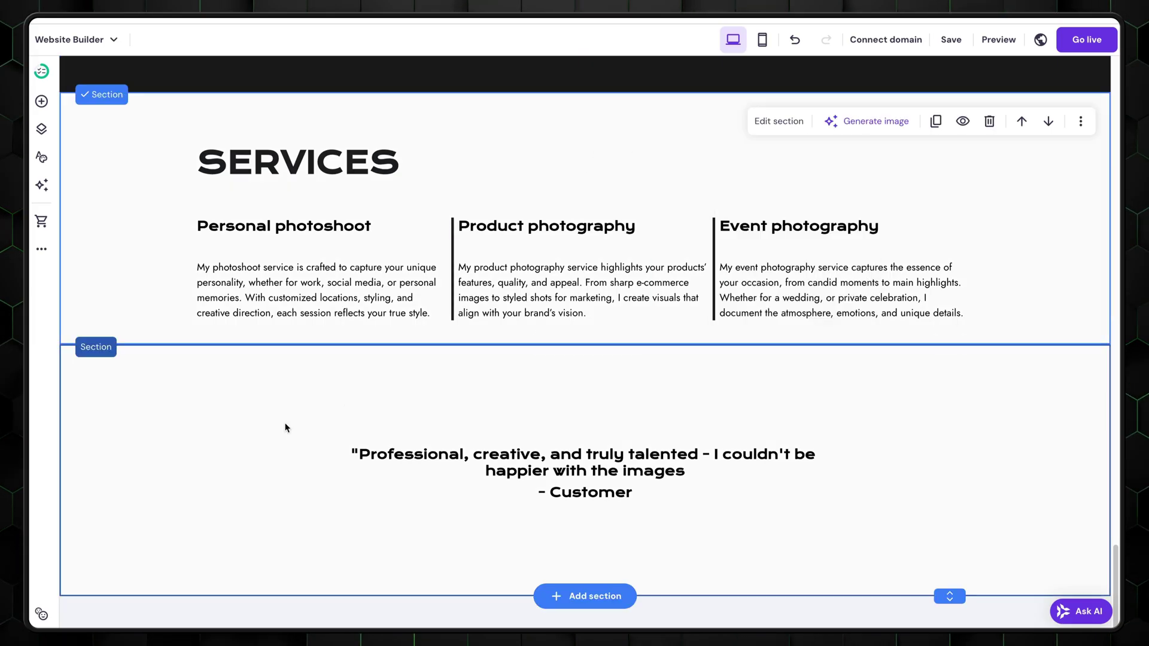
Step: Add the Get in touch contact form section with text beside the form below the testimonial
{"action": "left_click", "coordinate": [600, 605]}
{"action": "scroll", "coordinate": [244, 209], "scroll_direction": "down", "scroll_amount": 4}
{"action": "left_click", "coordinate": [244, 211]}
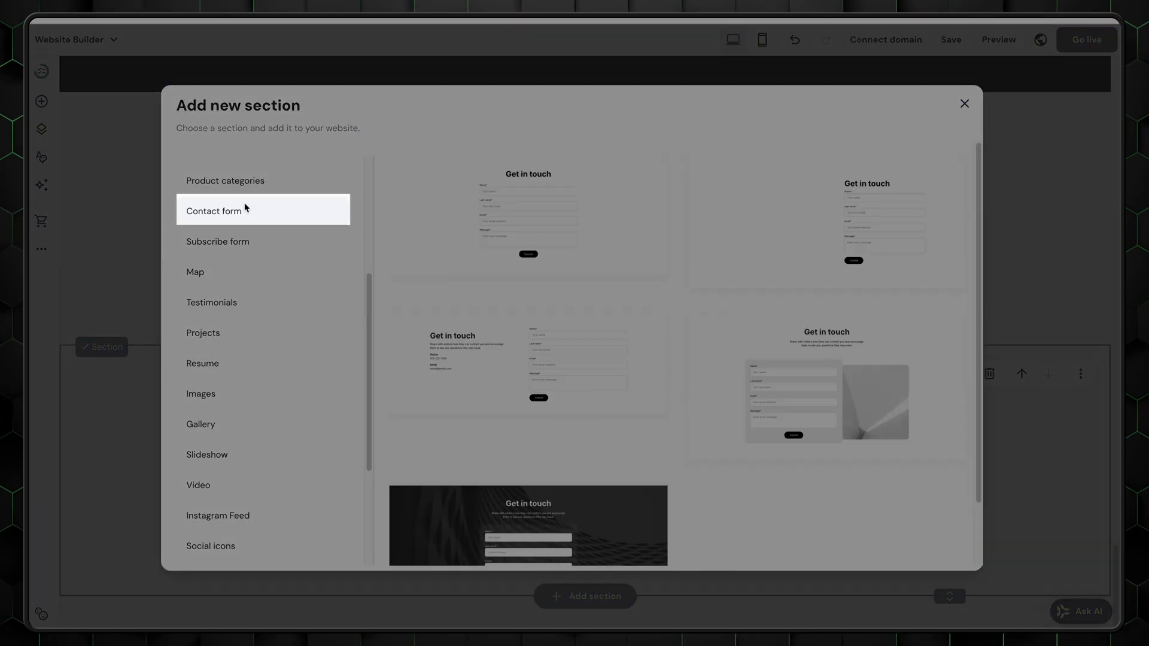
{"action": "left_click", "coordinate": [520, 377]}
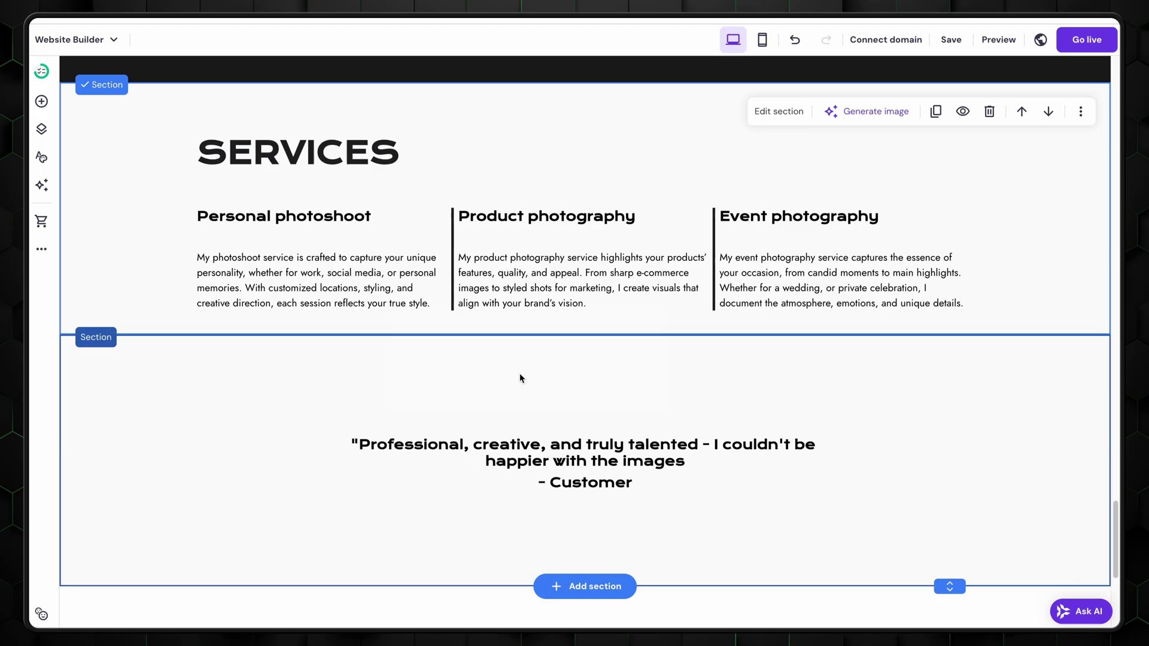
Step: Delete the phone and email labels and their placeholder contact details from the Get in touch section
{"action": "left_click", "coordinate": [389, 359]}
{"action": "left_click", "coordinate": [387, 325]}
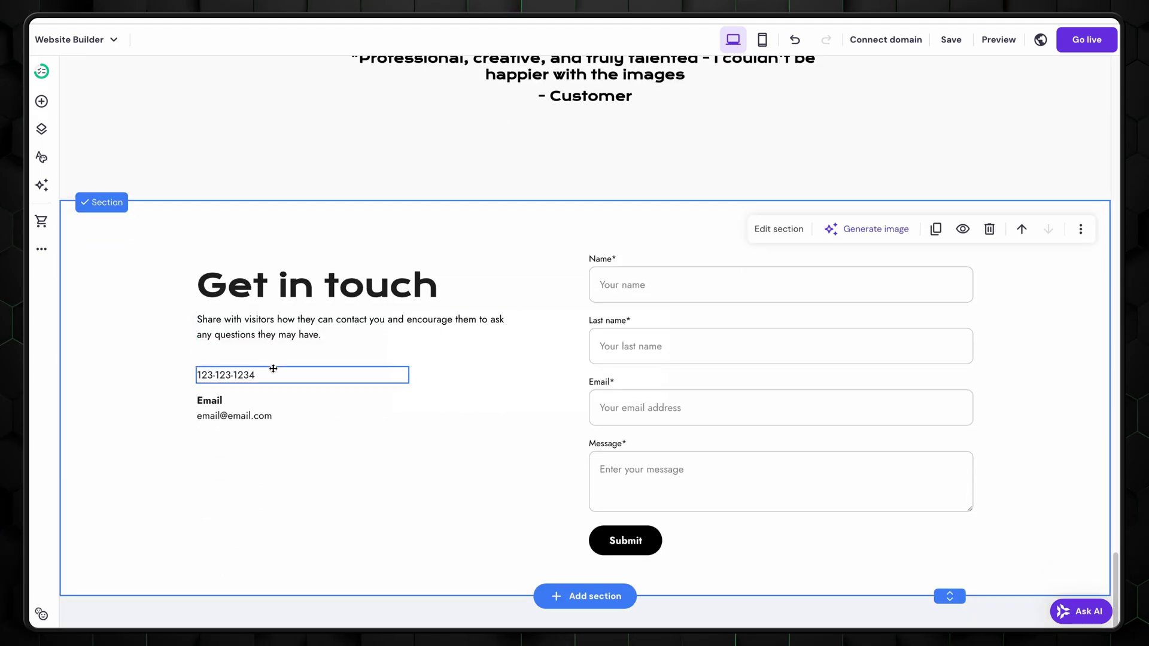
{"action": "left_click", "coordinate": [272, 371]}
{"action": "left_click", "coordinate": [361, 340]}
{"action": "left_click", "coordinate": [311, 397]}
{"action": "left_click", "coordinate": [388, 364]}
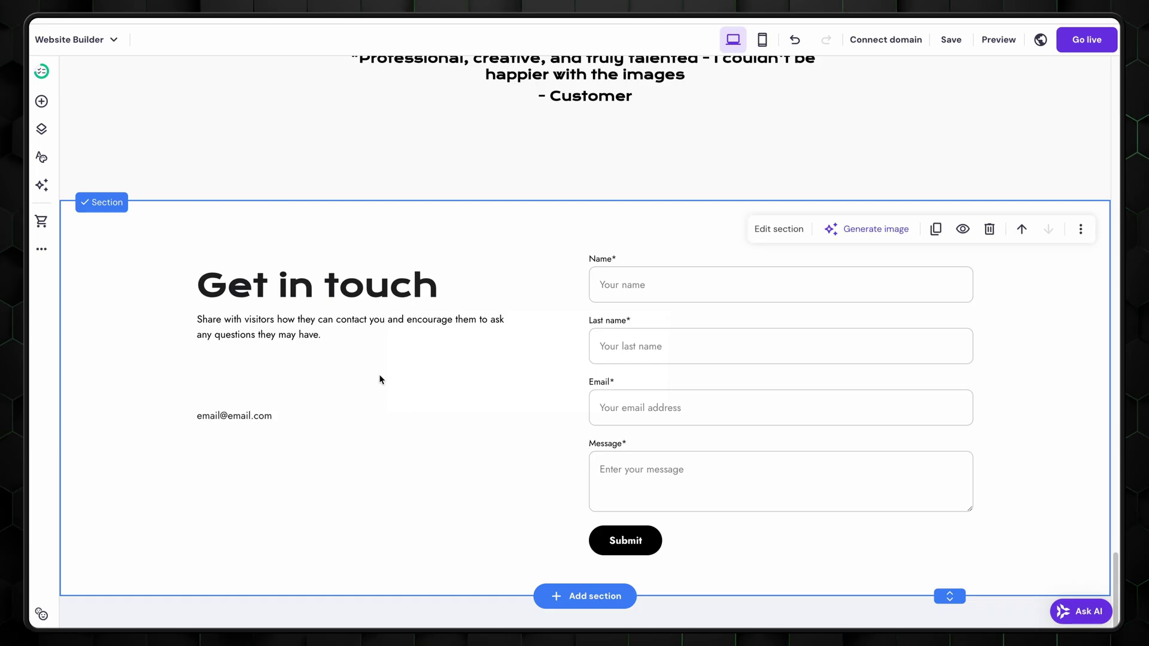
{"action": "left_click", "coordinate": [304, 411]}
{"action": "left_click", "coordinate": [387, 381]}
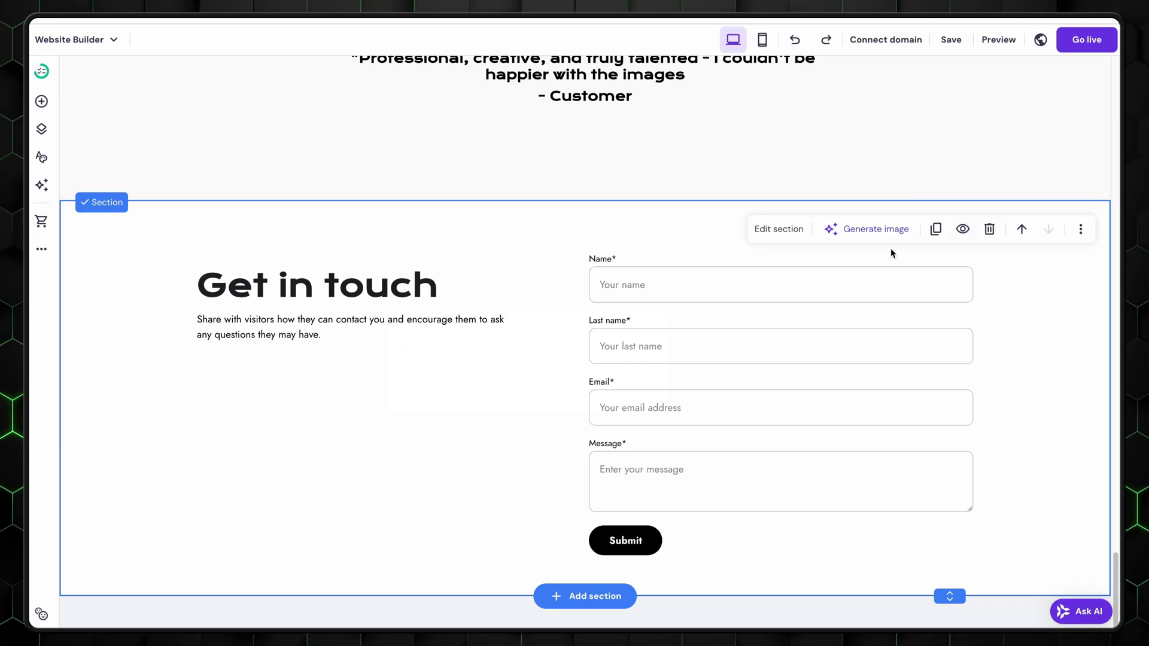
Step: Set the contact section's background to the near-black website color
{"action": "left_click", "coordinate": [783, 231]}
{"action": "left_click", "coordinate": [1076, 331]}
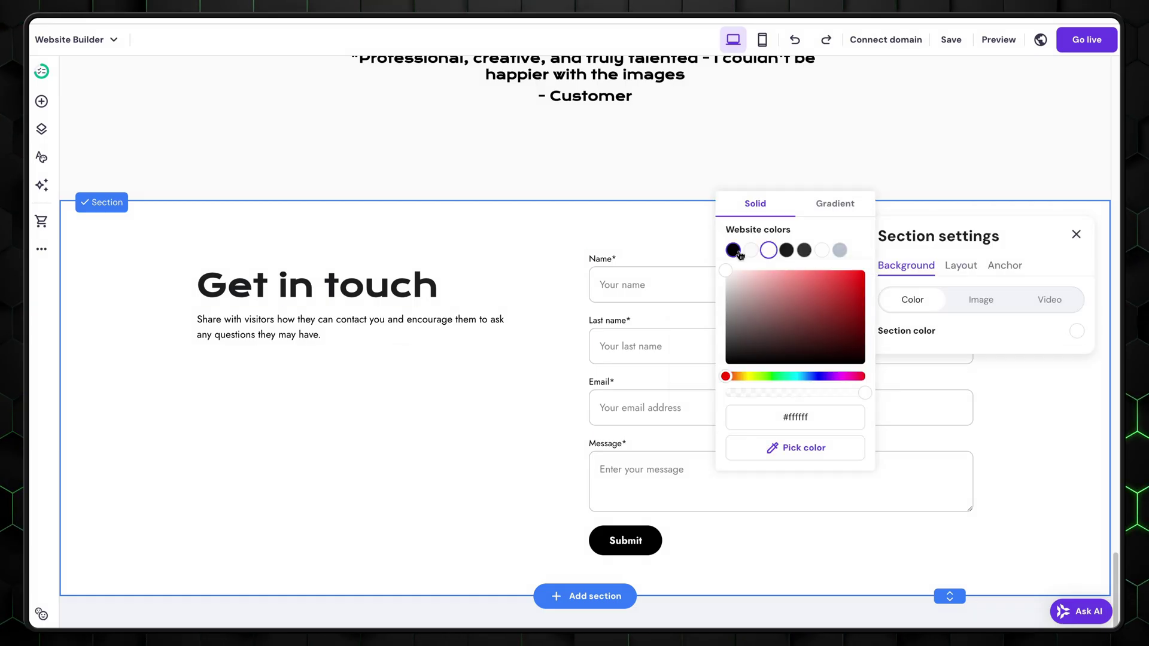
{"action": "left_click", "coordinate": [786, 250]}
{"action": "left_click", "coordinate": [472, 402]}
Step: Recolor the contact heading to #fafafa, reword it LET'S CONNECT, and put "Ready to work together? Share a few details, and I'll be in touch!" below in white
{"action": "left_click", "coordinate": [320, 277]}
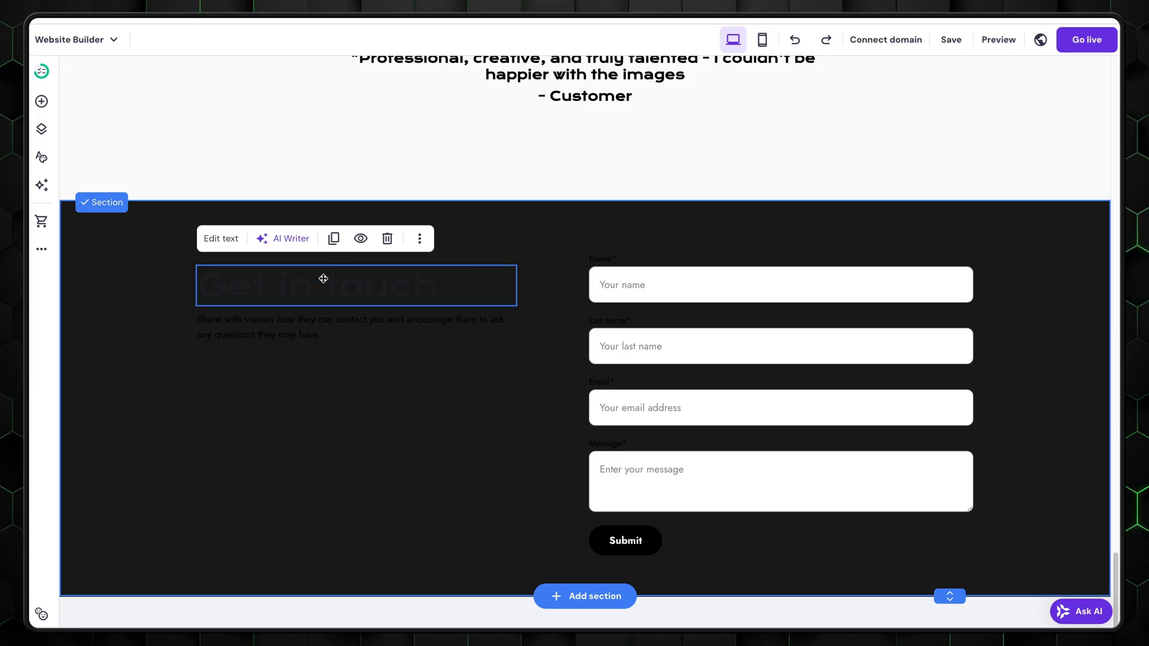
{"action": "left_click", "coordinate": [223, 239]}
{"action": "left_click", "coordinate": [213, 238]}
{"action": "left_click", "coordinate": [234, 291]}
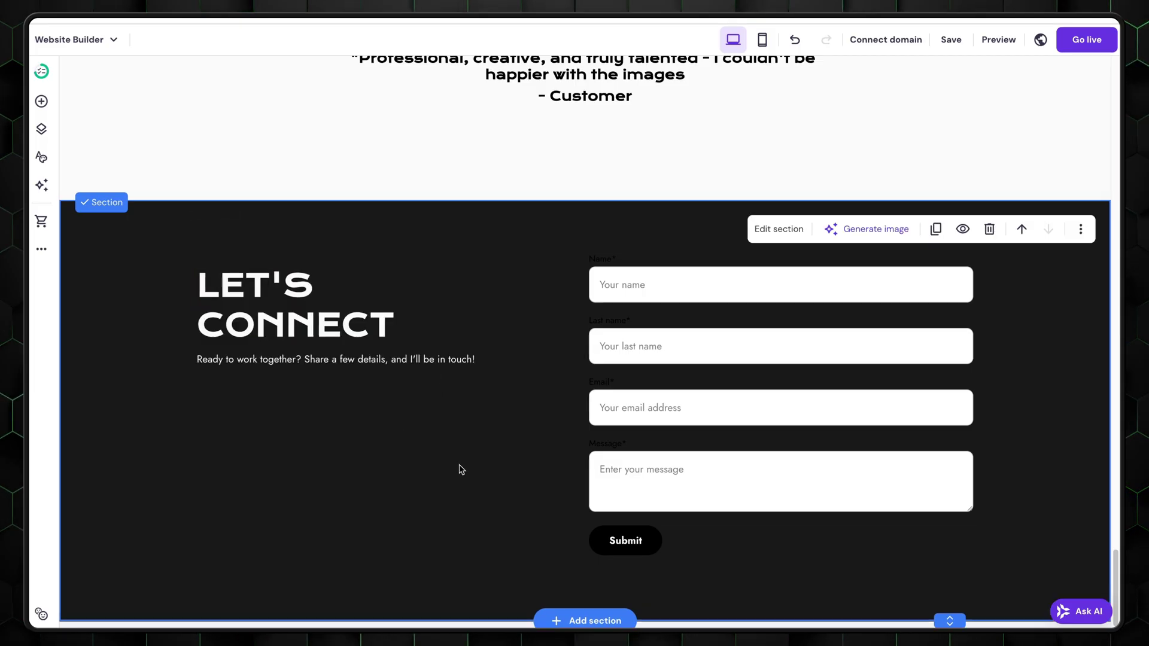
{"action": "scroll", "coordinate": [568, 371], "scroll_direction": "down", "scroll_amount": 1}
Step: Set the fill color of the contact form's fields to the near-black website color #1a1a1a
{"action": "left_click", "coordinate": [650, 239]}
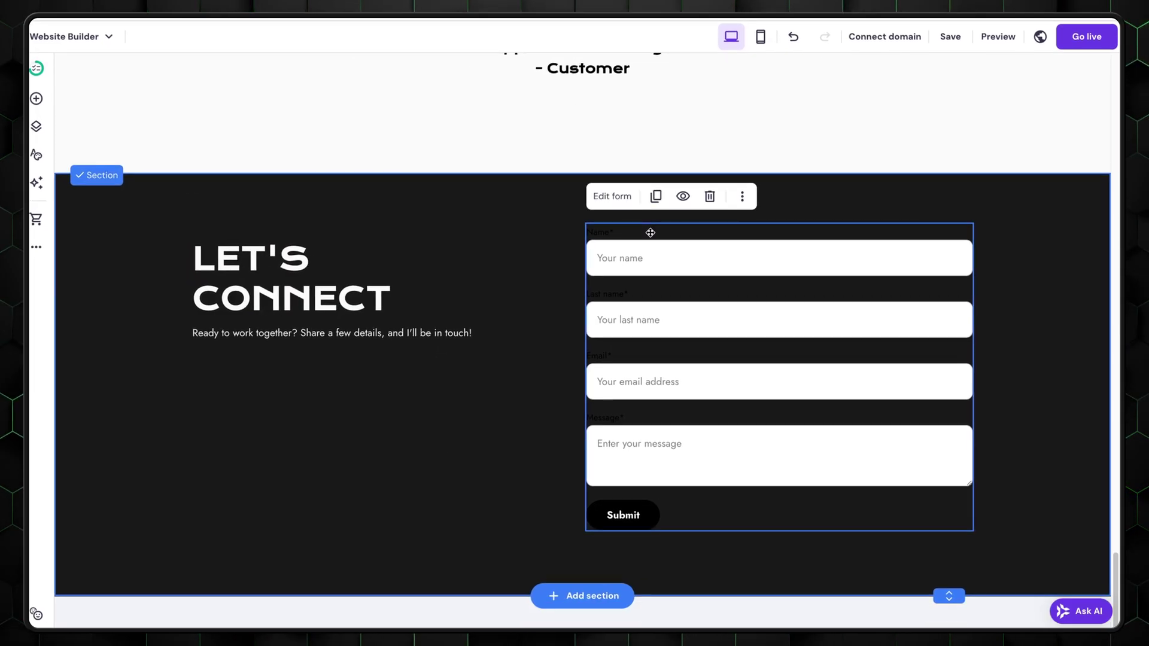
{"action": "left_click", "coordinate": [606, 191]}
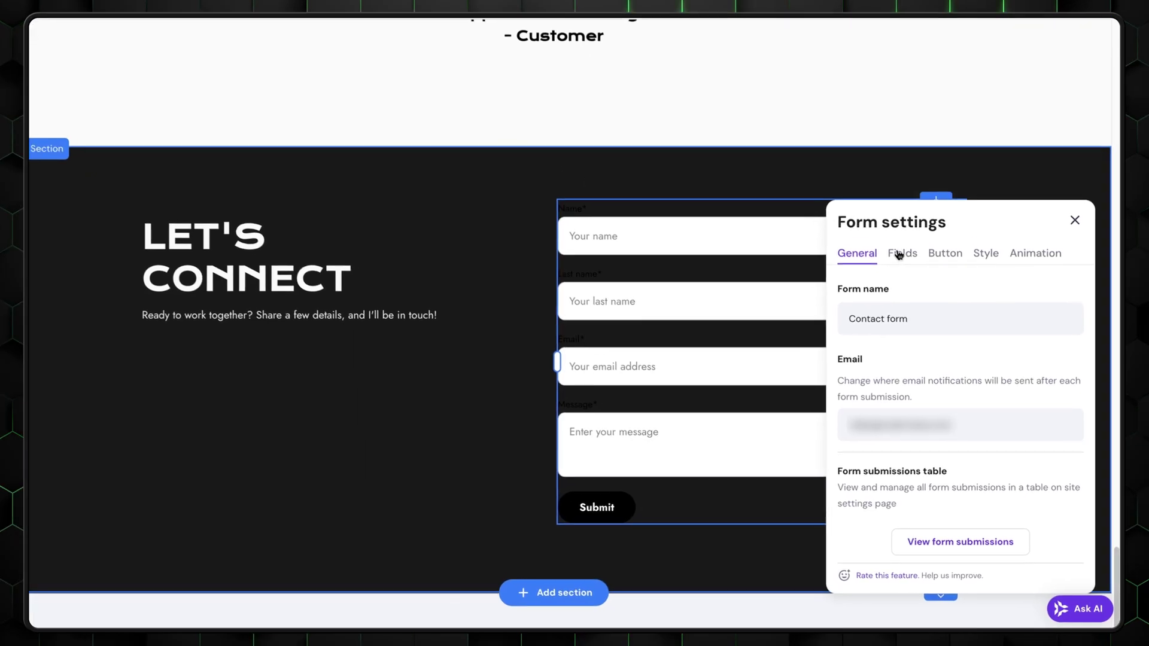
{"action": "left_click", "coordinate": [909, 268]}
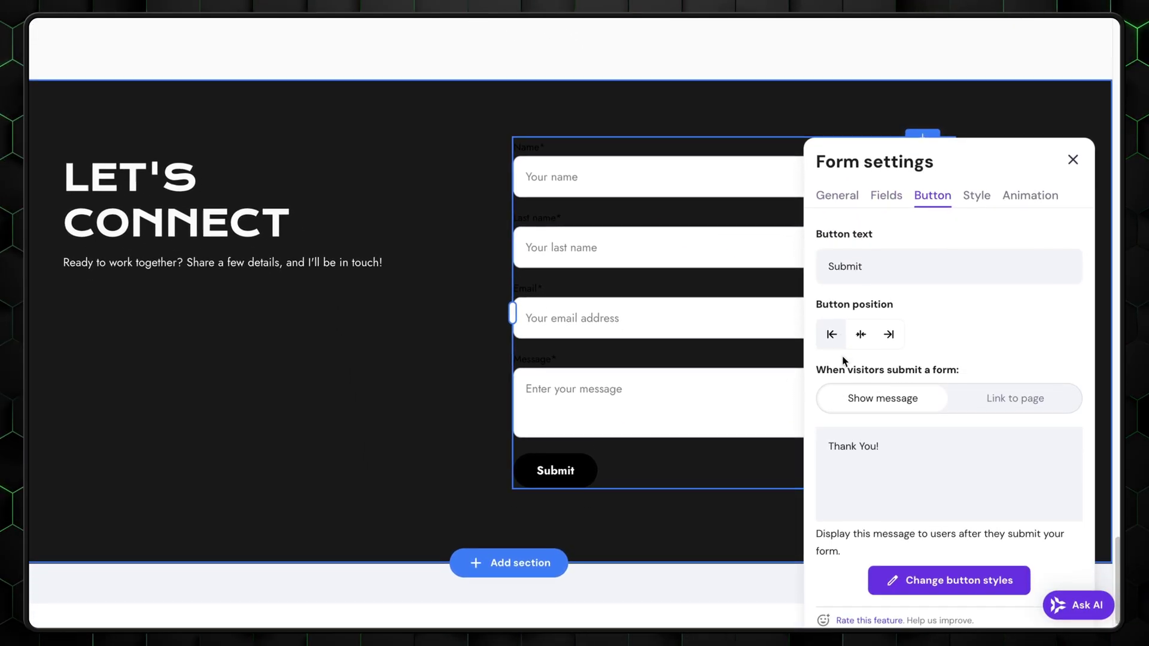
{"action": "scroll", "coordinate": [842, 361], "scroll_direction": "down", "scroll_amount": 1}
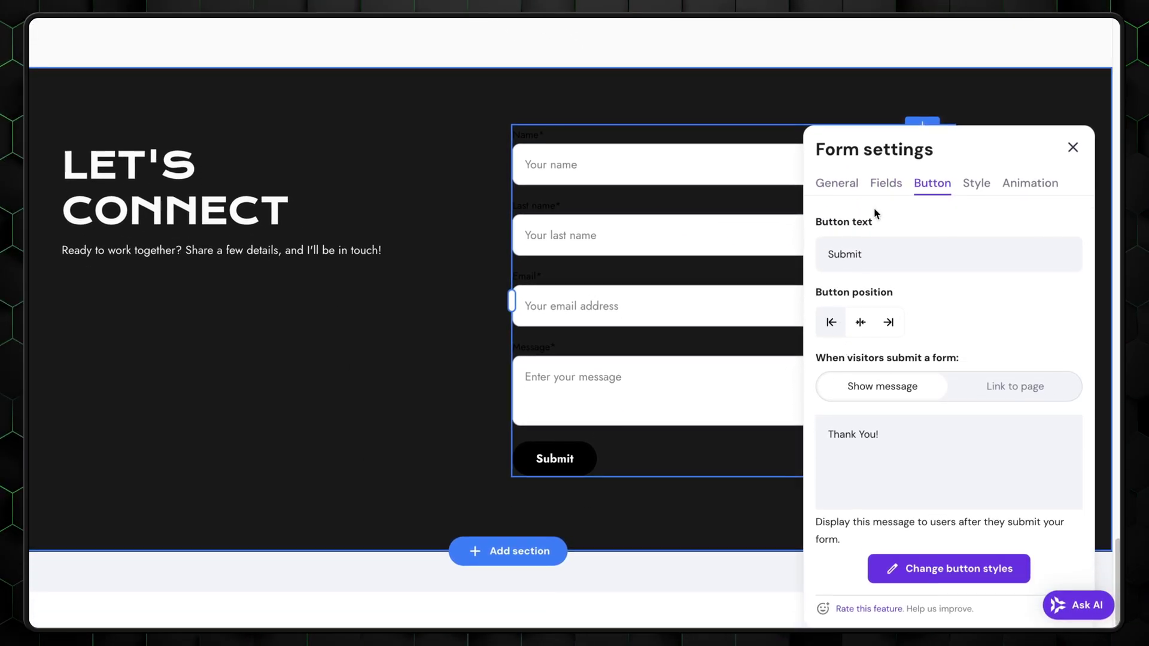
{"action": "left_click", "coordinate": [975, 185]}
{"action": "left_click", "coordinate": [980, 239]}
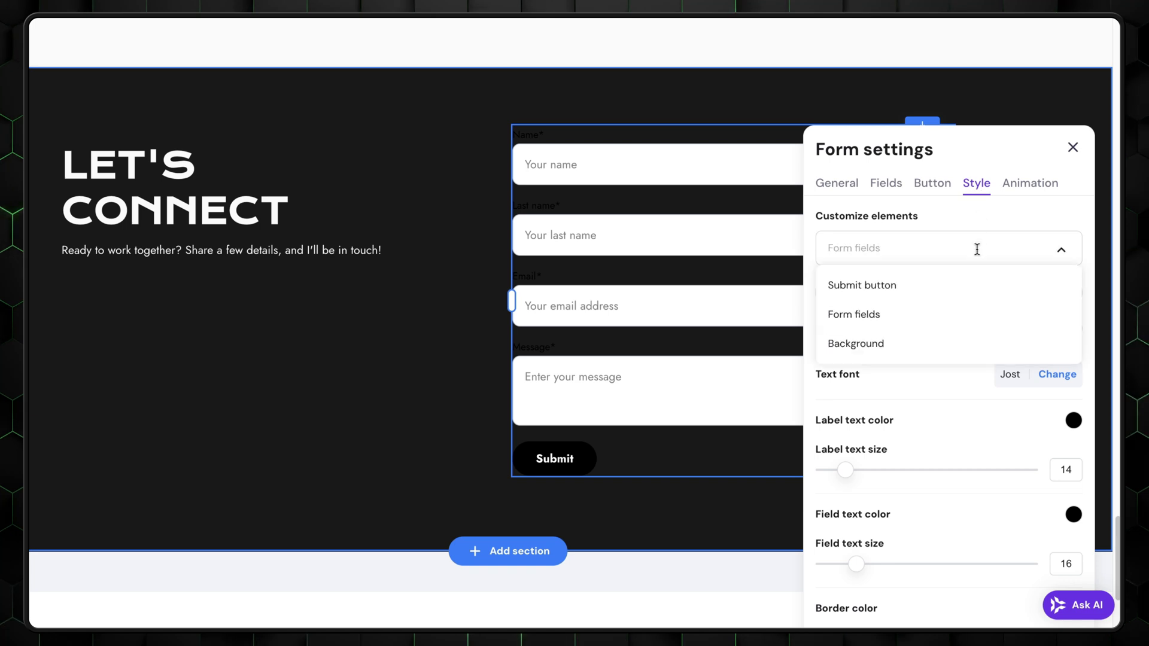
{"action": "left_click", "coordinate": [935, 314]}
{"action": "scroll", "coordinate": [949, 347], "scroll_direction": "down", "scroll_amount": 2}
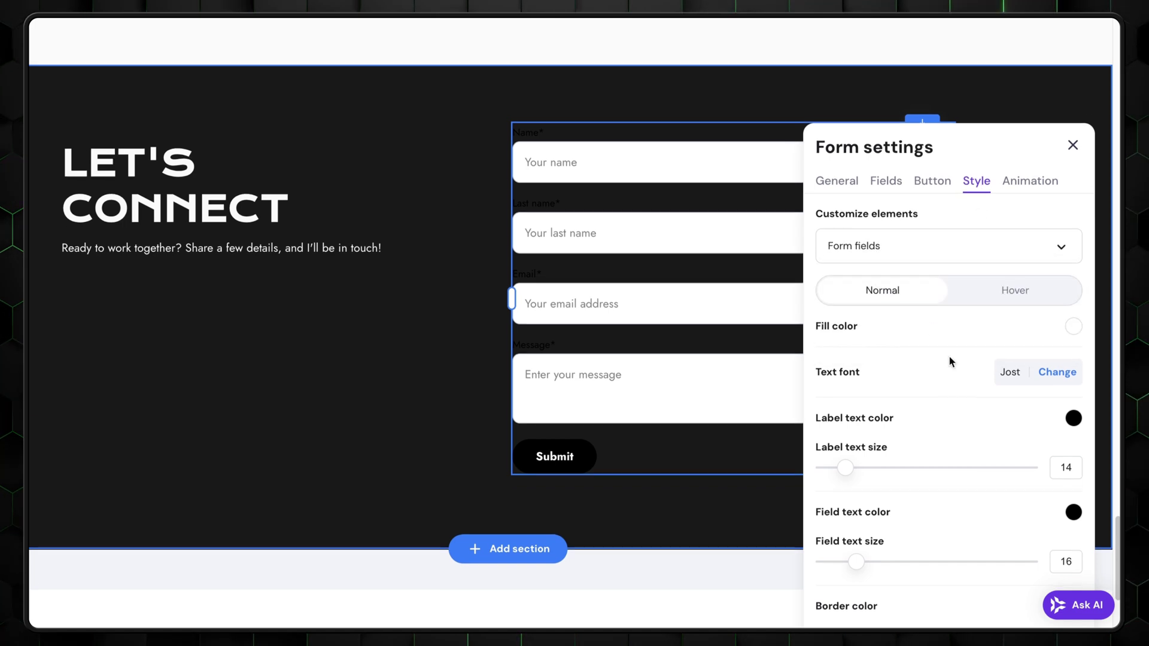
{"action": "left_click", "coordinate": [1071, 310]}
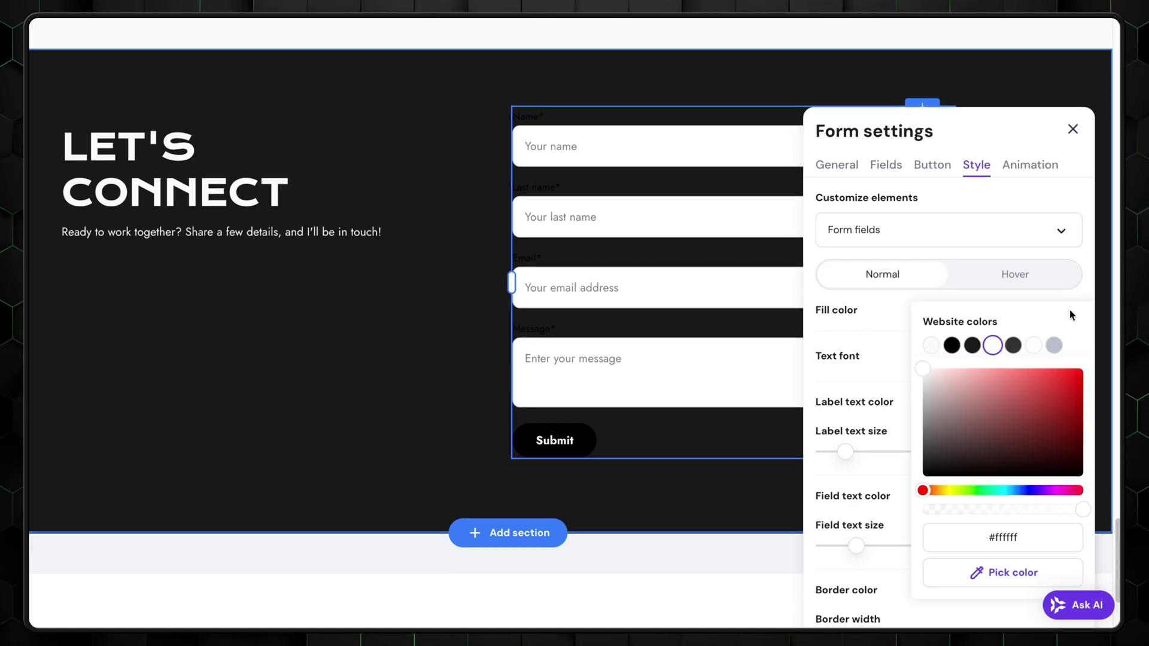
{"action": "left_click", "coordinate": [972, 346]}
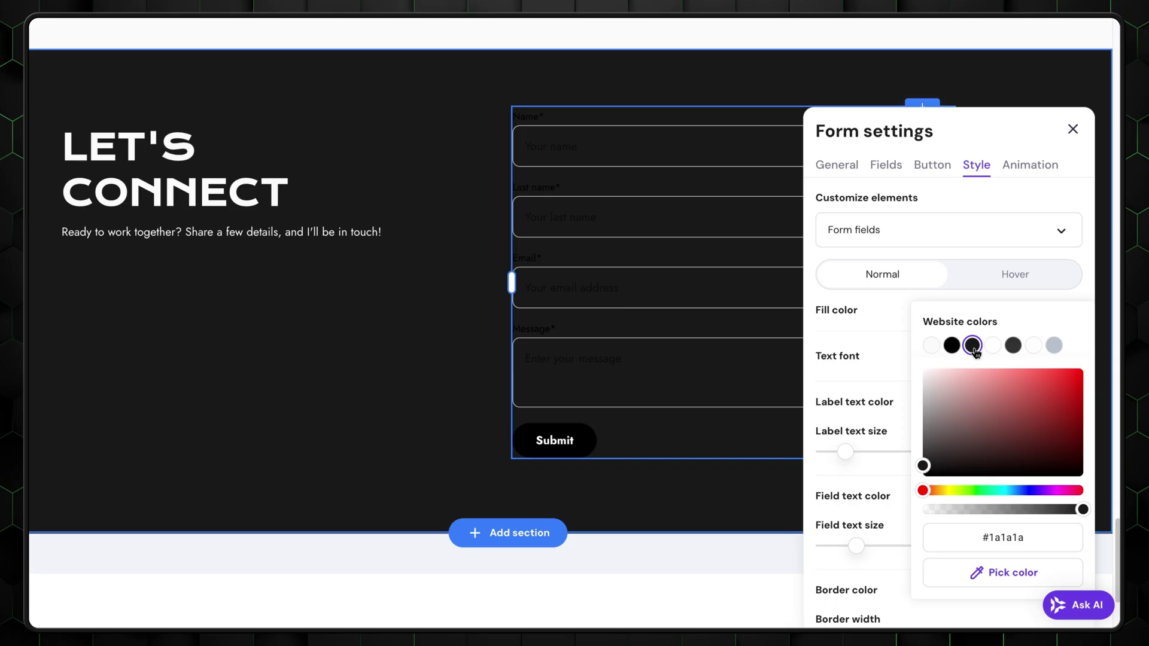
{"action": "left_click", "coordinate": [900, 309]}
Step: Recolor the form's label and field text off-white and give the fields thicker, square-cornered borders
{"action": "left_click", "coordinate": [1072, 402]}
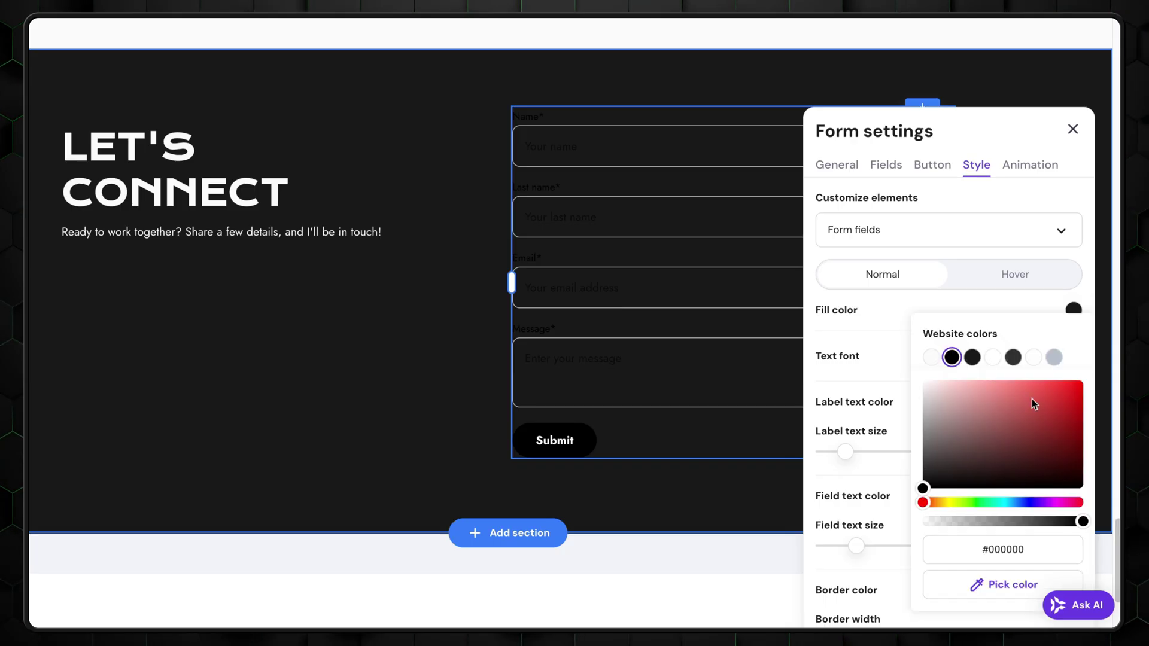
{"action": "left_click", "coordinate": [932, 359]}
{"action": "left_click", "coordinate": [877, 345]}
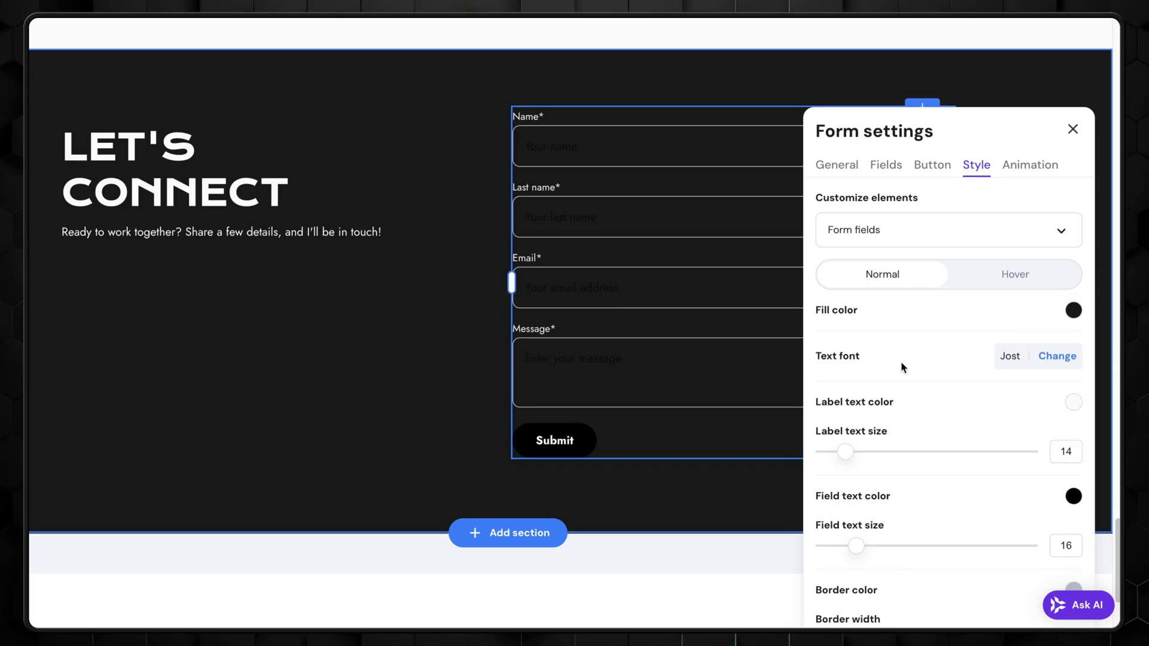
{"action": "scroll", "coordinate": [900, 361], "scroll_direction": "down", "scroll_amount": 1}
{"action": "scroll", "coordinate": [933, 365], "scroll_direction": "up", "scroll_amount": 1}
Step: Restyle the form's submit button with a #fafafa fill and near-black text
{"action": "left_click", "coordinate": [908, 201]}
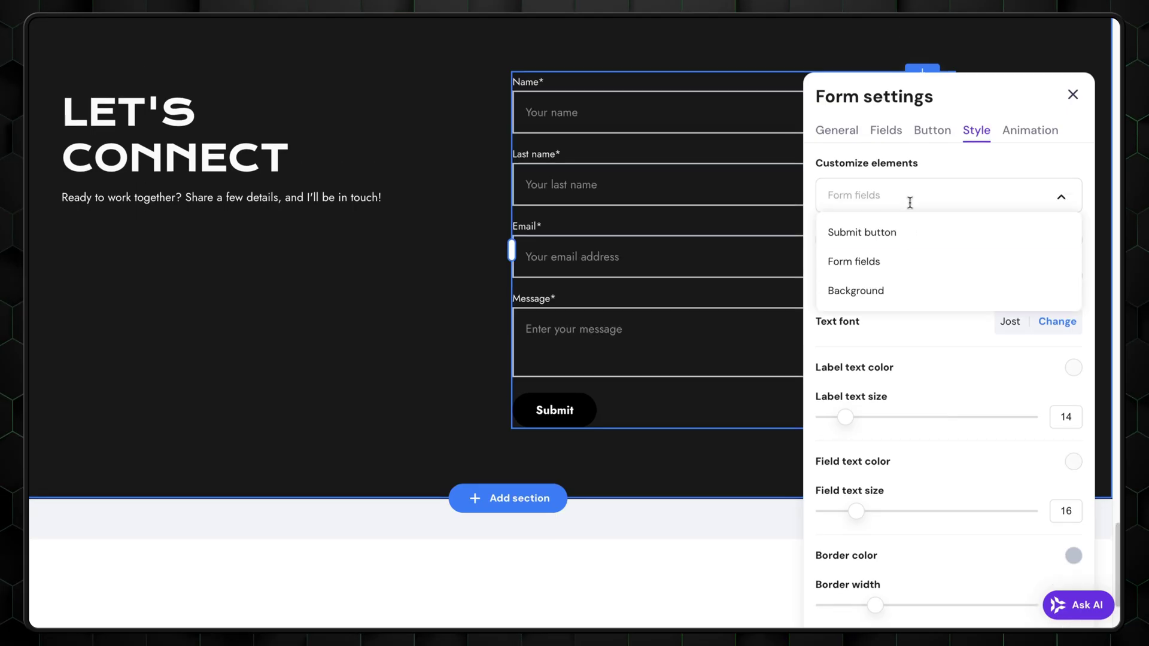
{"action": "left_click", "coordinate": [900, 244]}
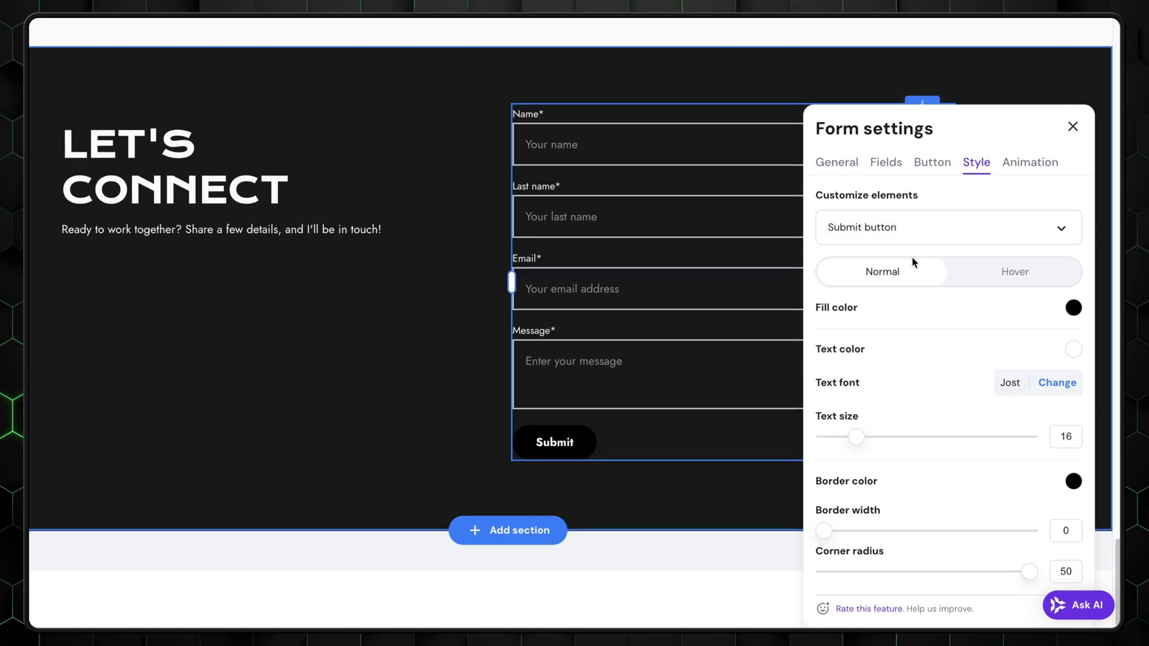
{"action": "left_click", "coordinate": [1069, 308]}
{"action": "left_click", "coordinate": [932, 341]}
{"action": "left_click", "coordinate": [938, 330]}
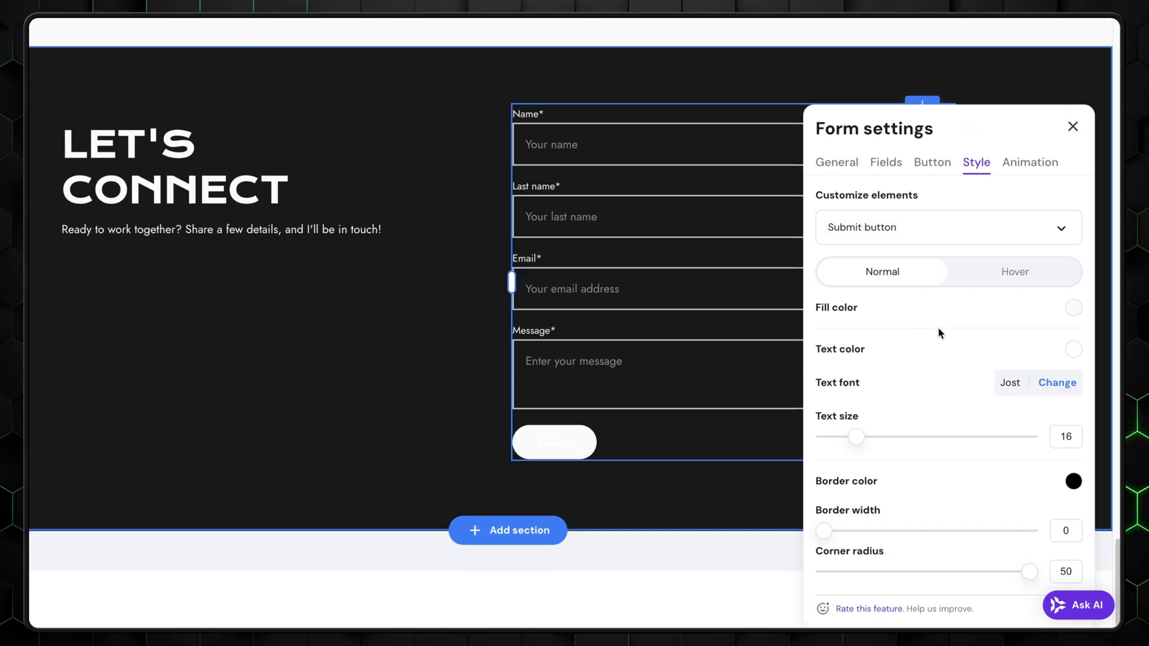
{"action": "left_click", "coordinate": [1070, 354]}
{"action": "left_click", "coordinate": [971, 357]}
{"action": "left_click", "coordinate": [889, 317]}
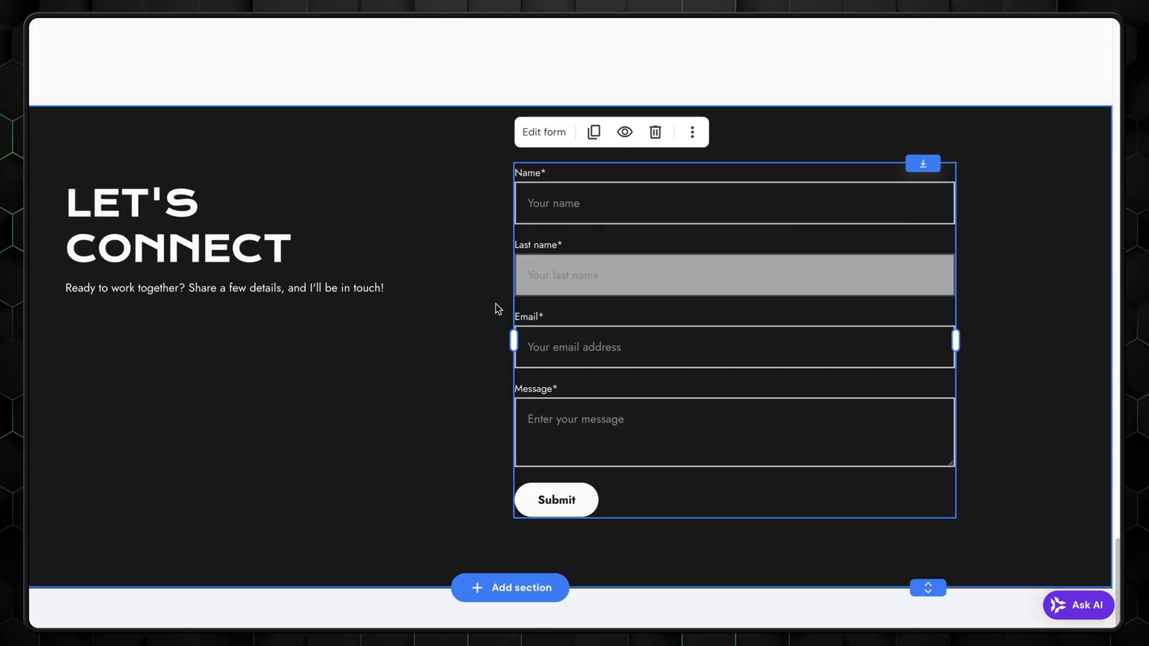
{"action": "left_click", "coordinate": [370, 426]}
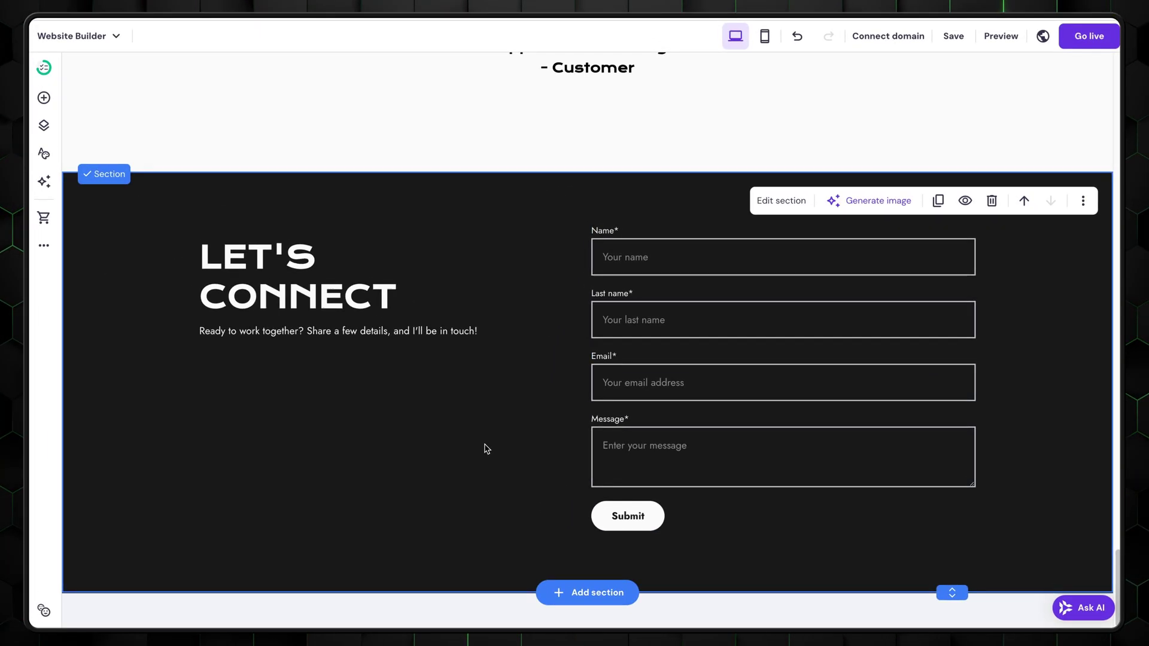
Step: Add the compact footer with phone, email and social icons in a single row to all pages
{"action": "left_click", "coordinate": [604, 591]}
{"action": "scroll", "coordinate": [297, 431], "scroll_direction": "down", "scroll_amount": 8}
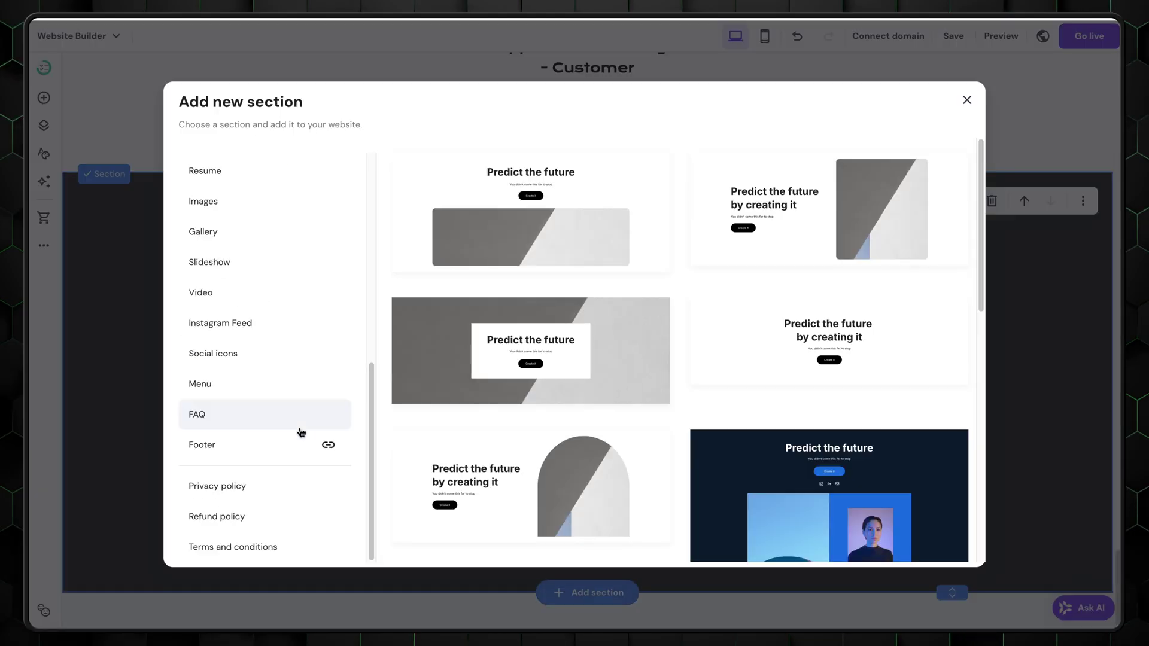
{"action": "left_click", "coordinate": [276, 446]}
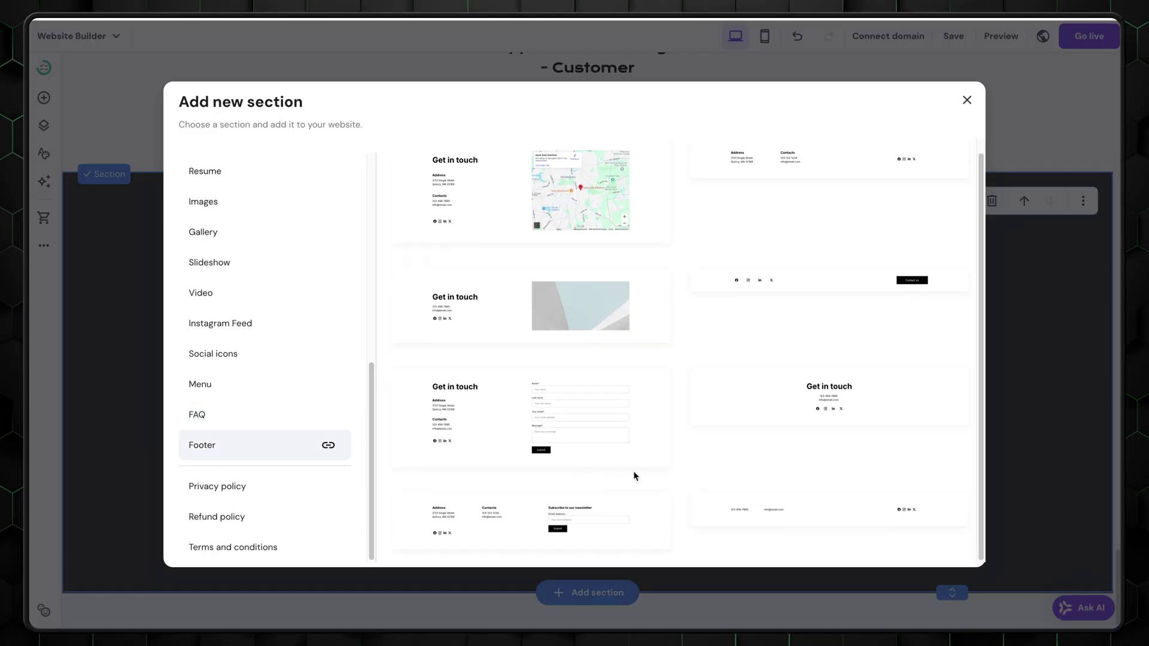
{"action": "left_click", "coordinate": [814, 518]}
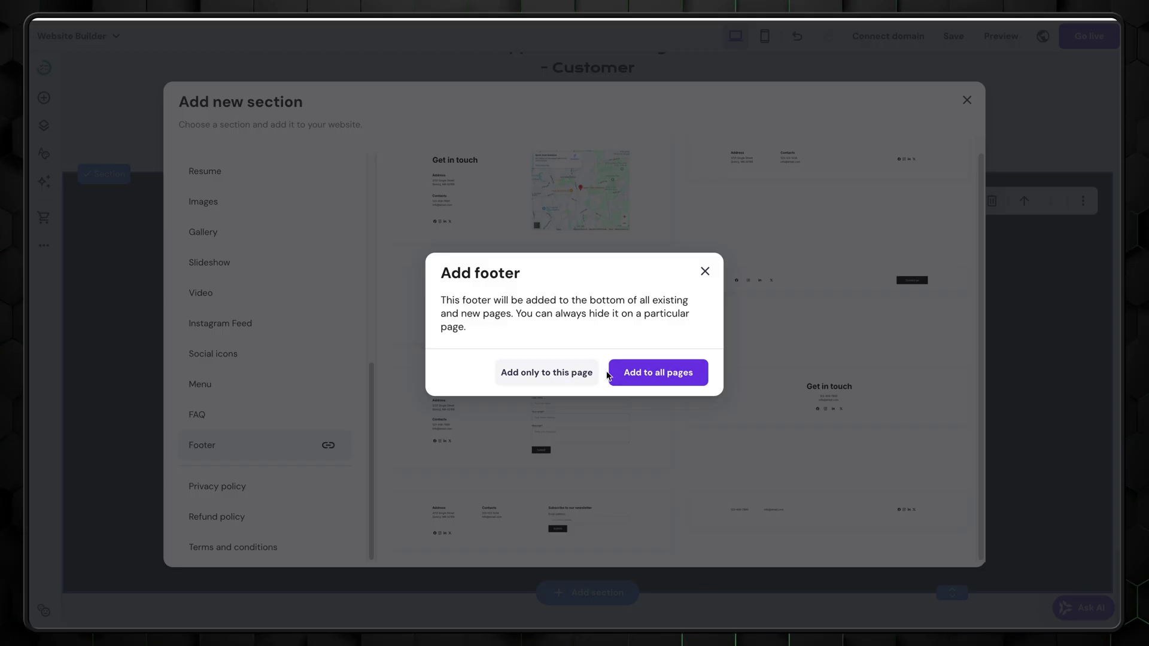
{"action": "left_click", "coordinate": [625, 372]}
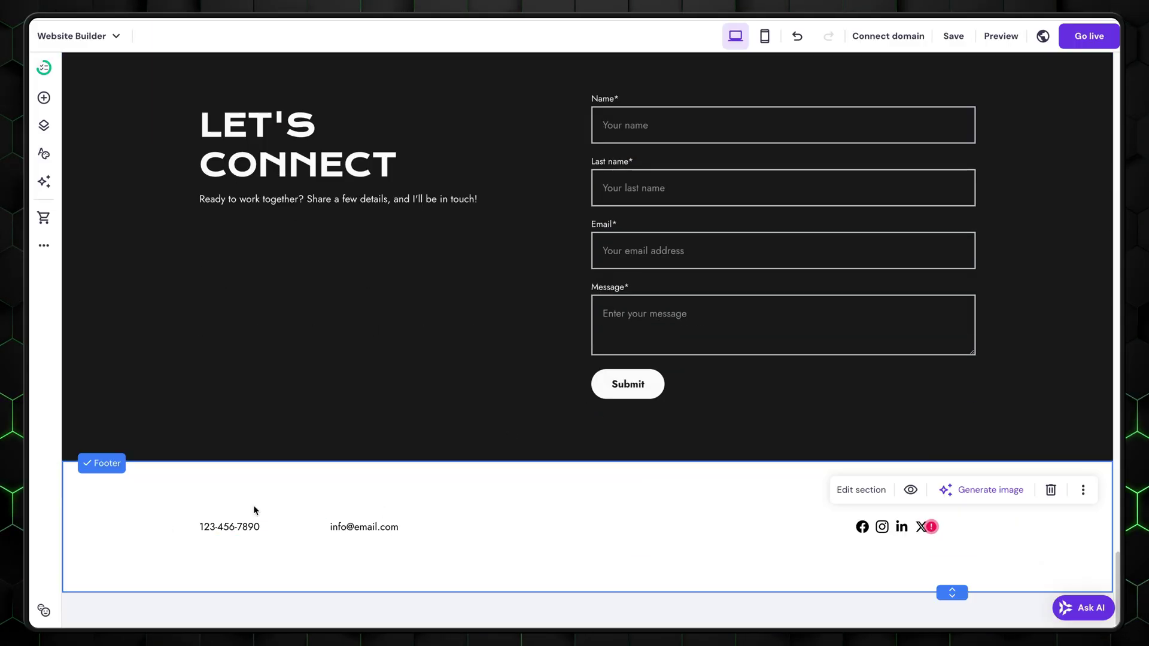
Step: Add a NAME SURNAME placeholder text at the start of the footer row, with the phone and email placed beside it
{"action": "left_click_drag", "start_coordinate": [225, 494], "coordinate": [356, 532]}
{"action": "left_click_drag", "start_coordinate": [276, 529], "coordinate": [220, 520]}
{"action": "left_click", "coordinate": [335, 534]}
{"action": "left_click", "coordinate": [403, 527]}
{"action": "left_click", "coordinate": [528, 484]}
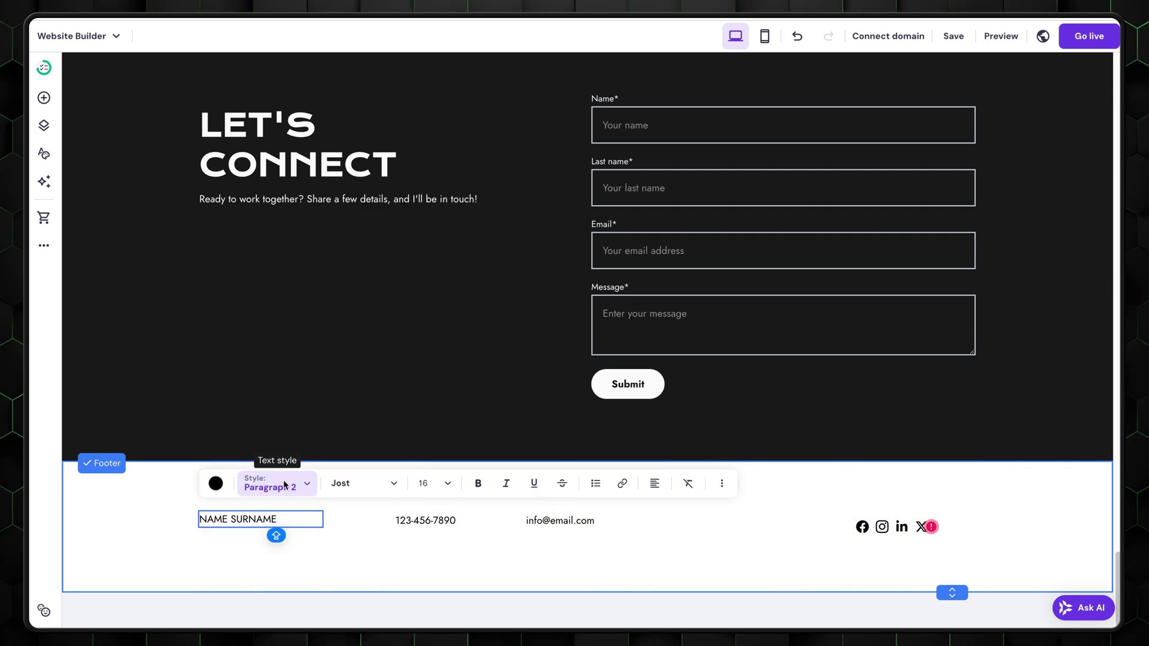
Step: Apply the Heading 6 style to the footer's NAME SURNAME text and widen its box to fit on one line
{"action": "left_click", "coordinate": [309, 488]}
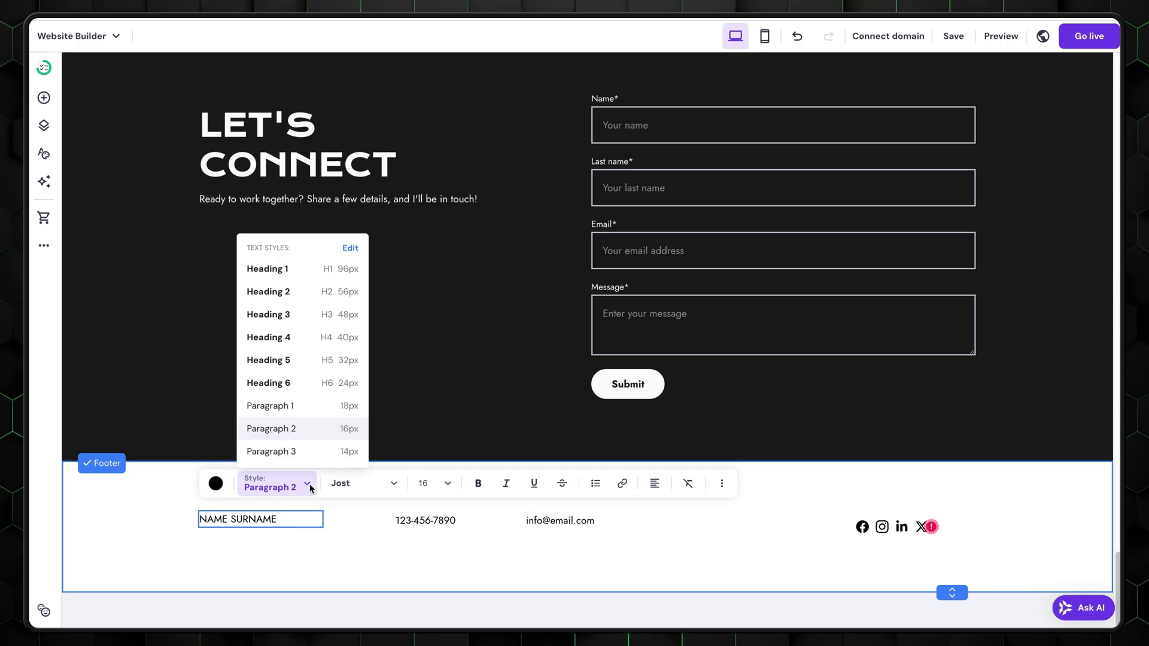
{"action": "left_click", "coordinate": [289, 384]}
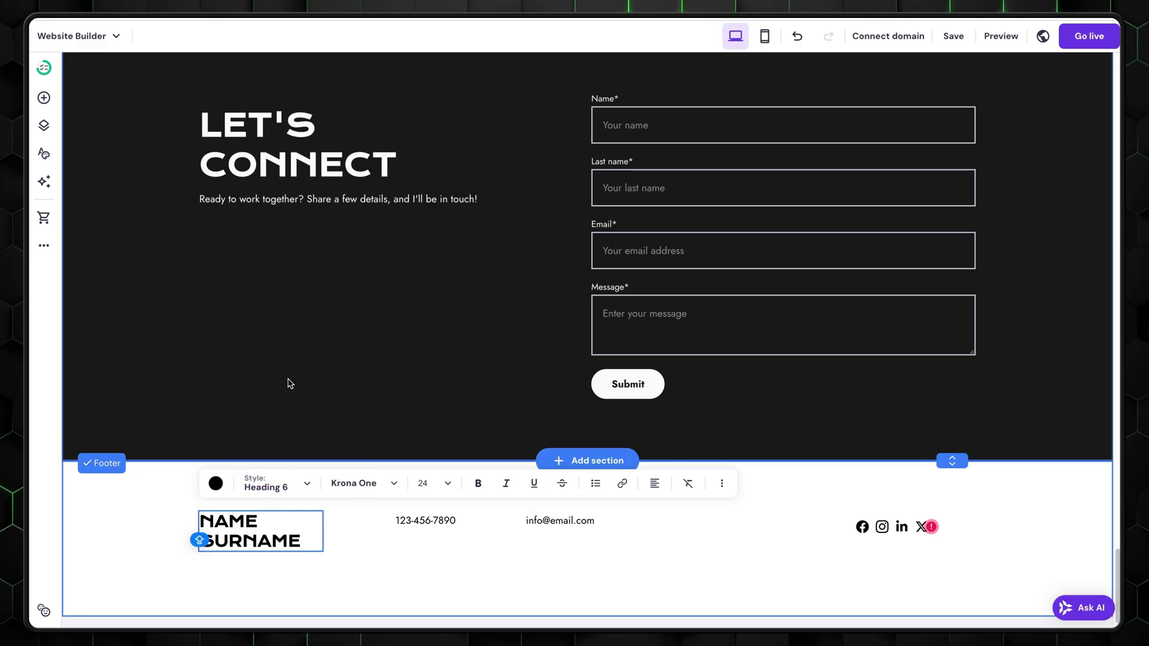
{"action": "left_click_drag", "start_coordinate": [323, 532], "coordinate": [385, 528]}
Step: Enlarge the footer's phone and email text and shift both toward the social icons
{"action": "left_click", "coordinate": [423, 520]}
{"action": "left_click", "coordinate": [420, 483]}
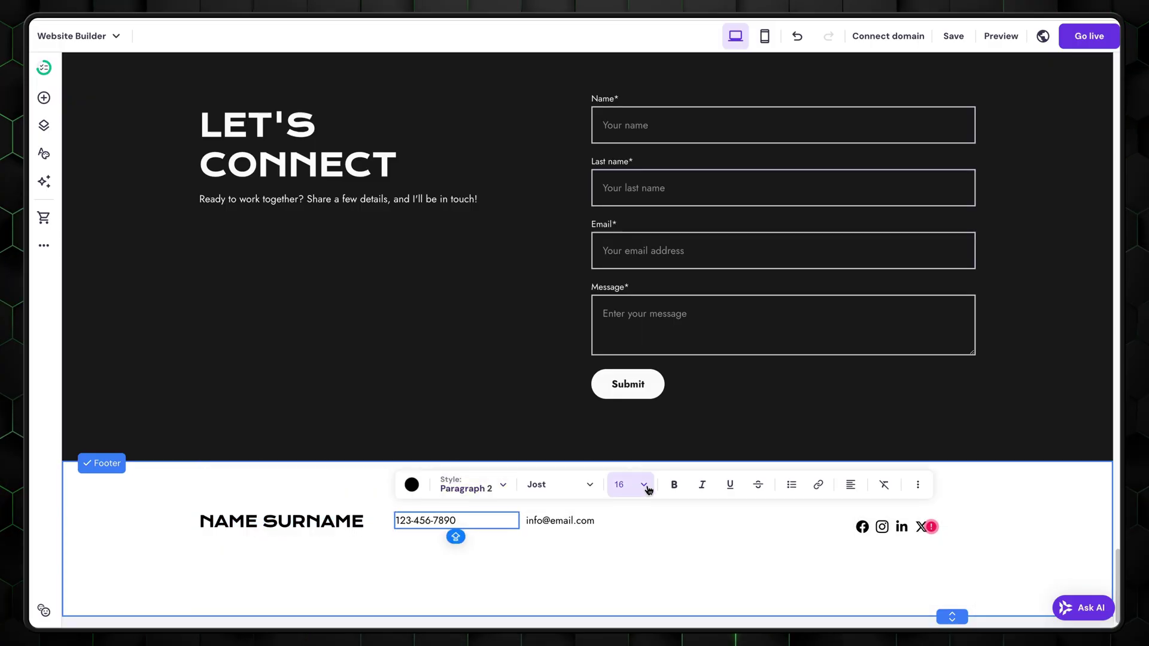
{"action": "left_click", "coordinate": [635, 522]}
{"action": "left_click_drag", "start_coordinate": [464, 523], "coordinate": [532, 528]}
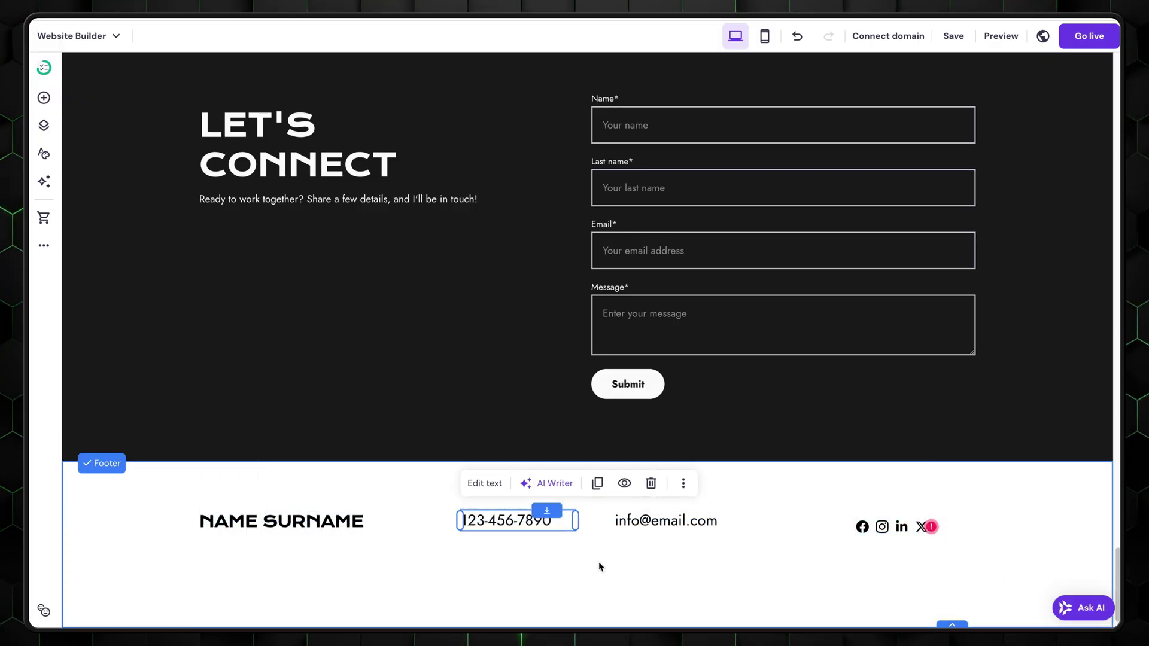
{"action": "left_click", "coordinate": [600, 565]}
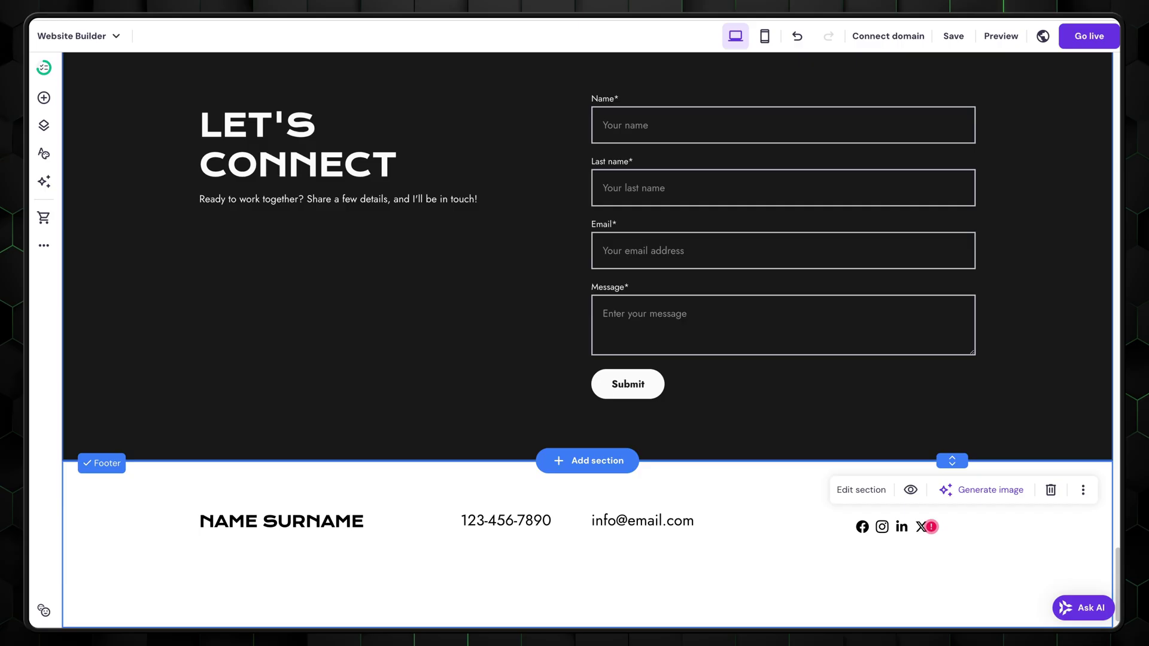
Step: Set the footer's name, phone and email text to size 18, with the placeholder email reworded in capitals
{"action": "left_click", "coordinate": [275, 518]}
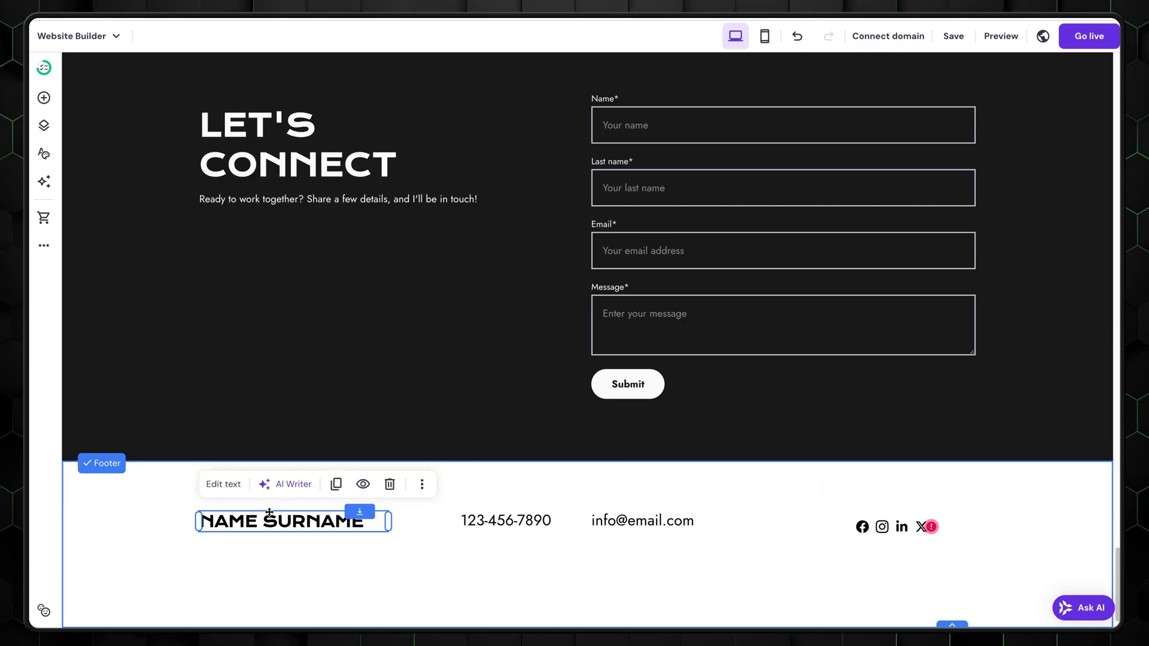
{"action": "left_click", "coordinate": [216, 485]}
{"action": "left_click", "coordinate": [447, 489]}
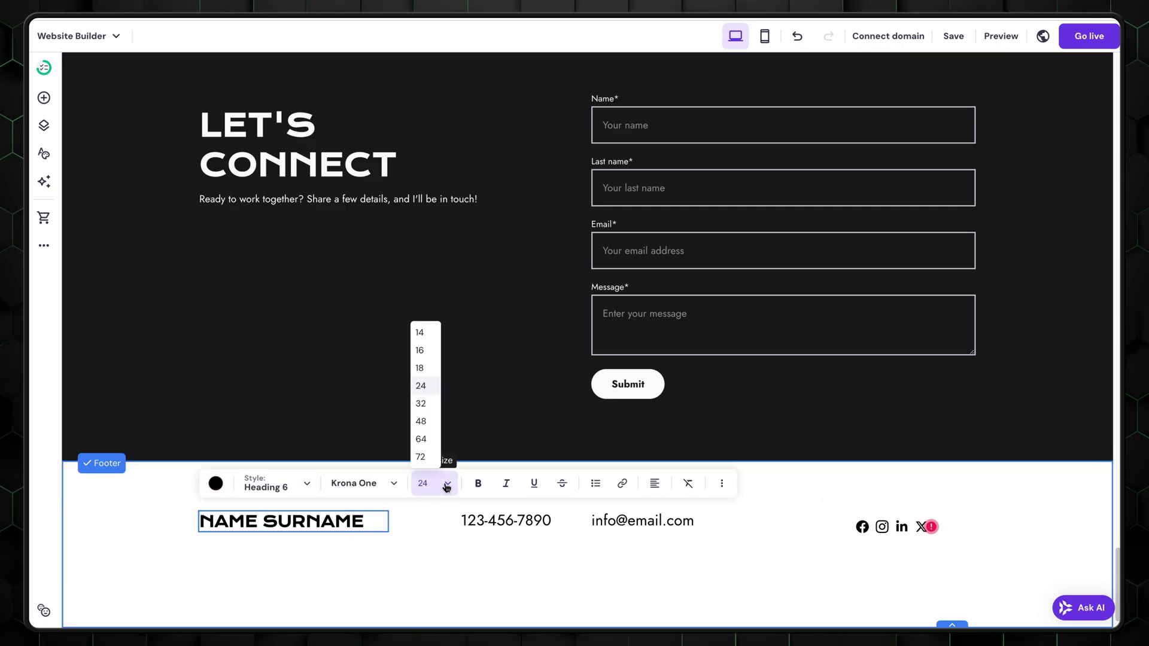
{"action": "left_click", "coordinate": [420, 367]}
{"action": "double_click", "coordinate": [640, 521]}
{"action": "left_click", "coordinate": [808, 482]}
{"action": "left_click", "coordinate": [782, 369]}
Step: Move the footer's phone and email closer to the name and align the social icons with them in one row
{"action": "left_click_drag", "start_coordinate": [492, 520], "coordinate": [429, 520]}
{"action": "left_click", "coordinate": [621, 517]}
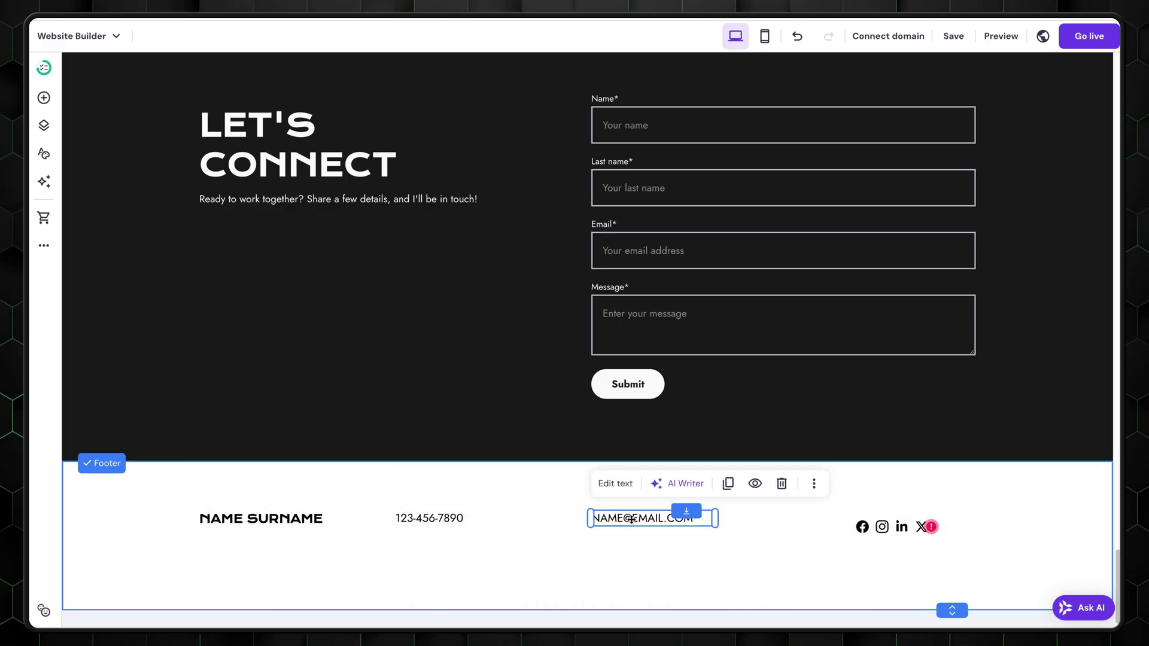
{"action": "left_click_drag", "start_coordinate": [633, 518], "coordinate": [569, 519]}
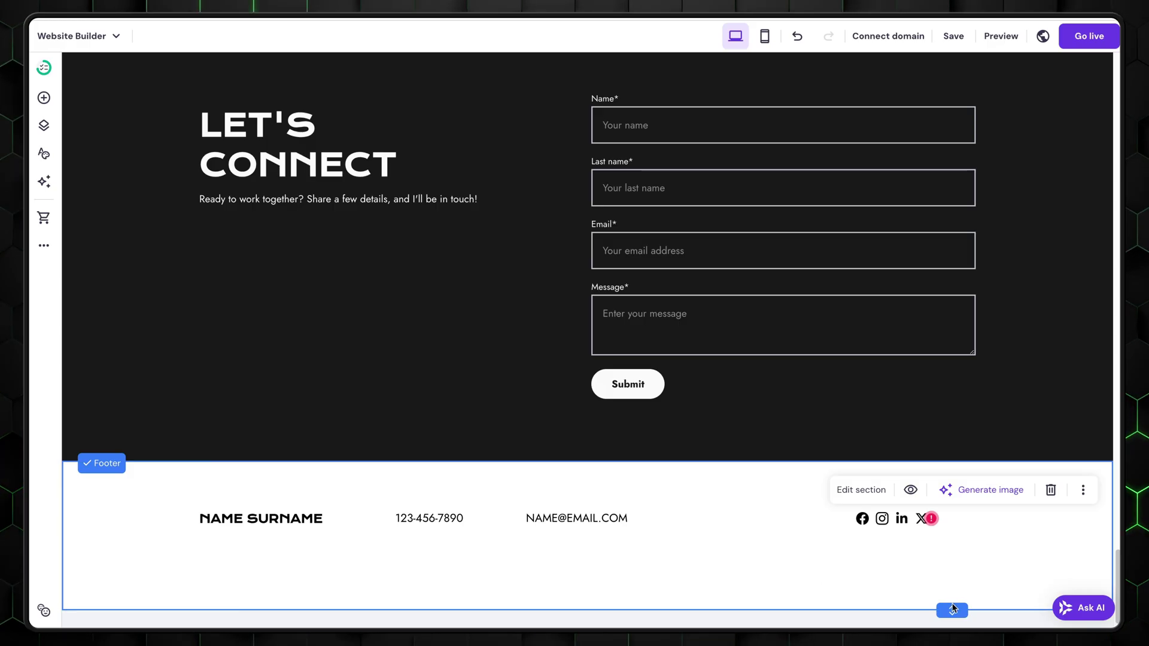
Step: Shorten the footer and set its background to the near-black website color
{"action": "left_click_drag", "start_coordinate": [952, 610], "coordinate": [948, 568]}
{"action": "left_click", "coordinate": [850, 516]}
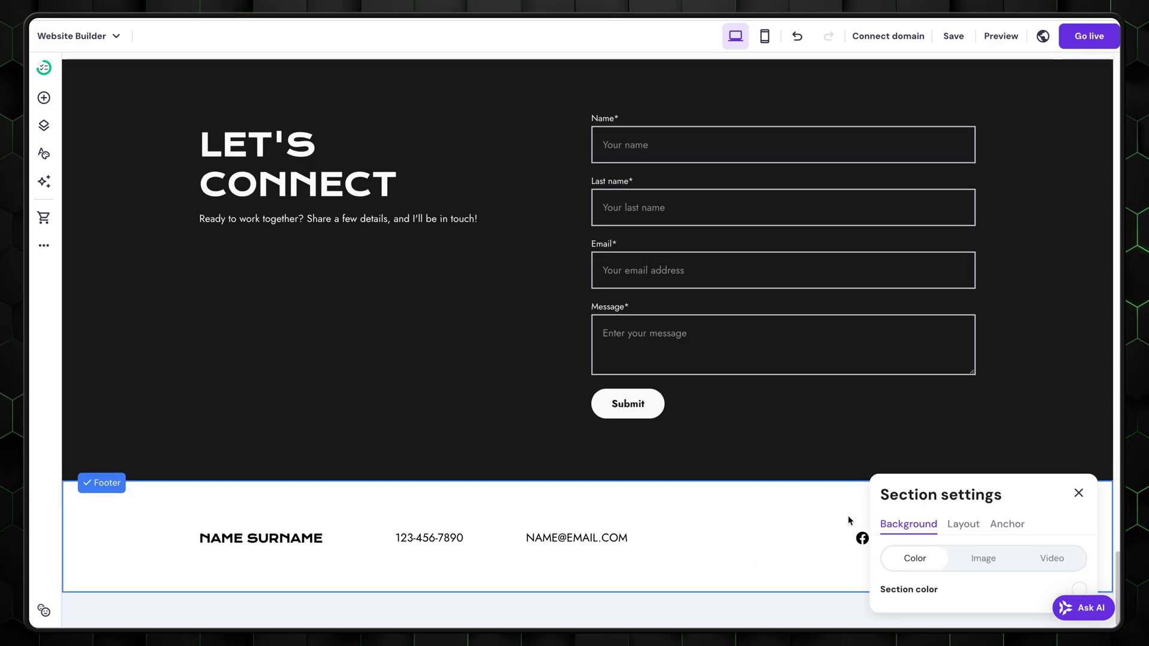
{"action": "left_click", "coordinate": [1074, 589]}
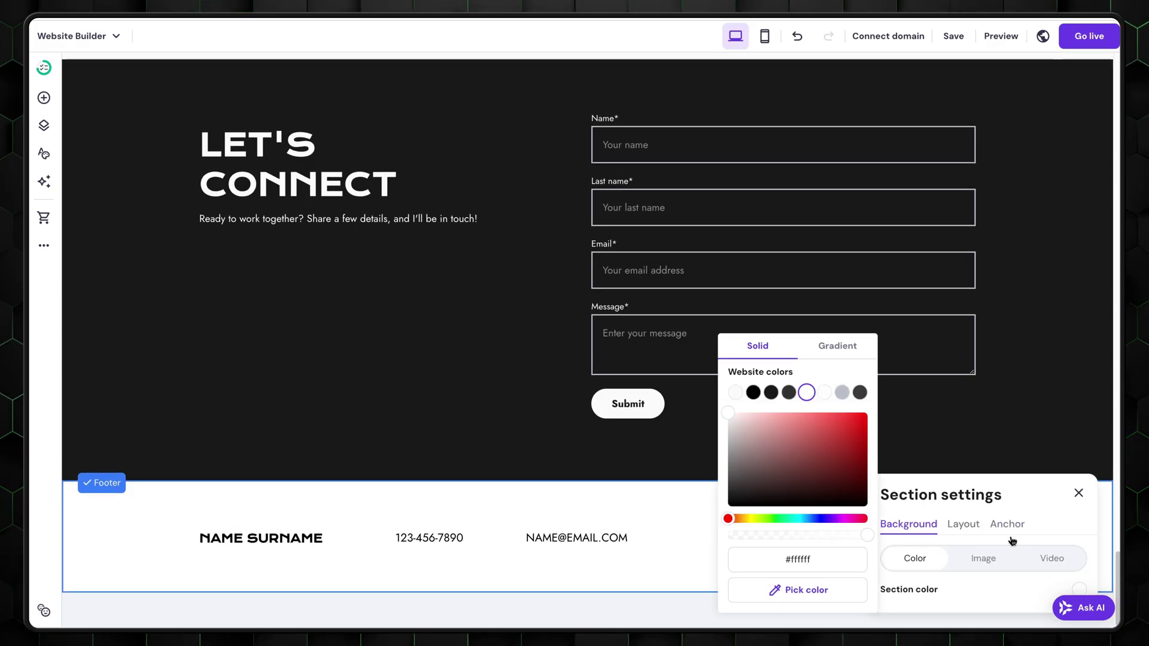
{"action": "left_click", "coordinate": [770, 392]}
{"action": "left_click", "coordinate": [509, 422]}
Step: Recolor the footer's name, phone and email text off-white
{"action": "left_click", "coordinate": [287, 538]}
{"action": "left_click", "coordinate": [224, 503]}
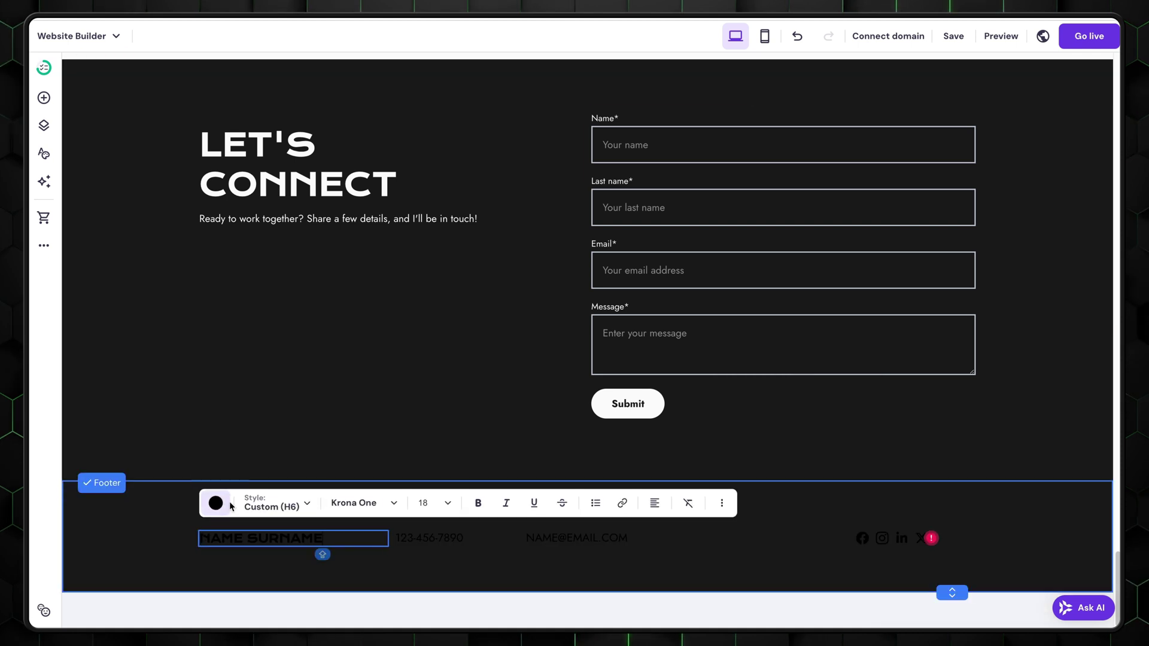
{"action": "left_click", "coordinate": [215, 503]}
{"action": "left_click", "coordinate": [219, 268]}
Step: Set the footer's social icon color to the off-white website color
{"action": "left_click", "coordinate": [891, 538]}
{"action": "left_click", "coordinate": [1079, 441]}
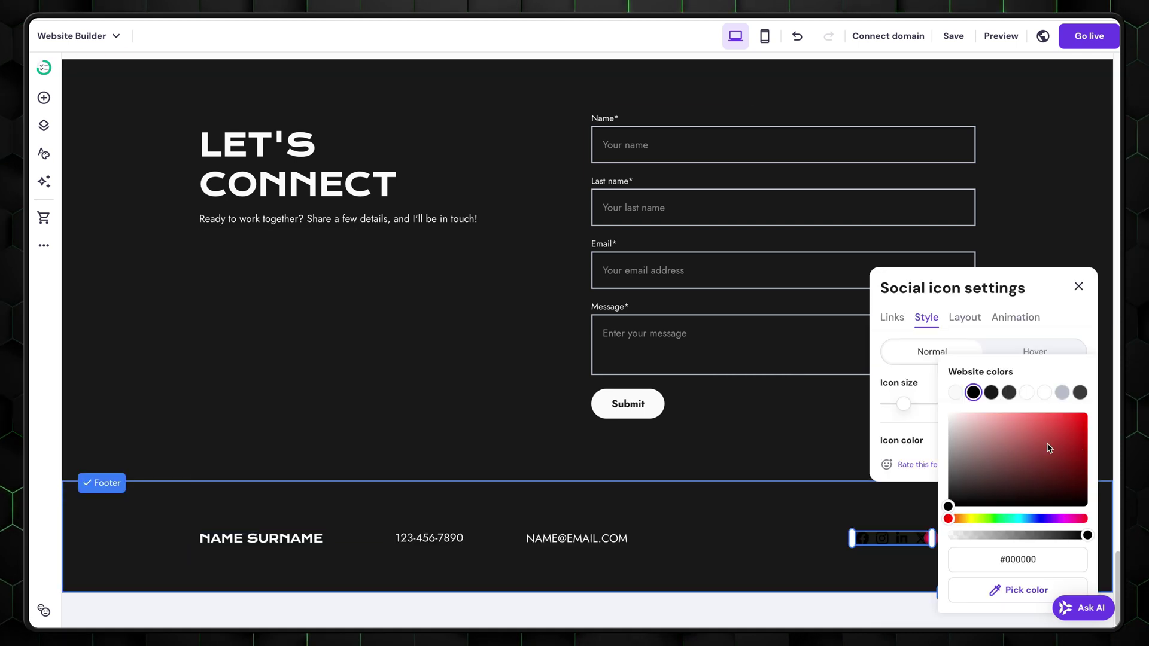
{"action": "left_click", "coordinate": [955, 393]}
{"action": "left_click", "coordinate": [776, 509]}
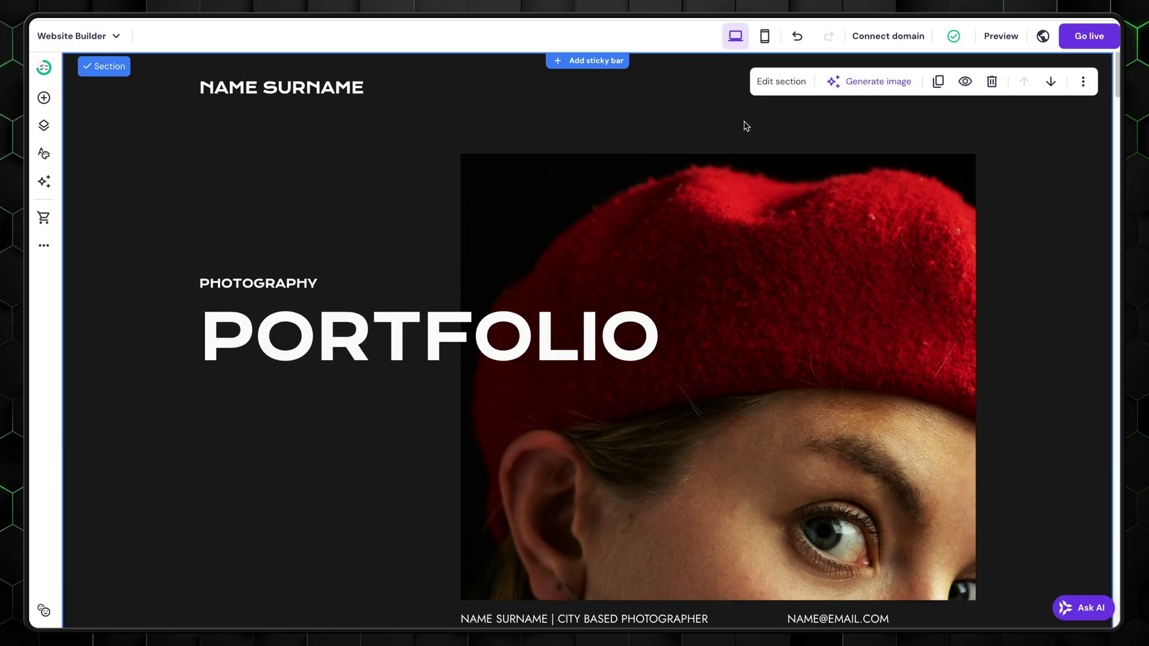
Step: Open a preview of the portfolio website in desktop view
{"action": "left_click", "coordinate": [996, 36]}
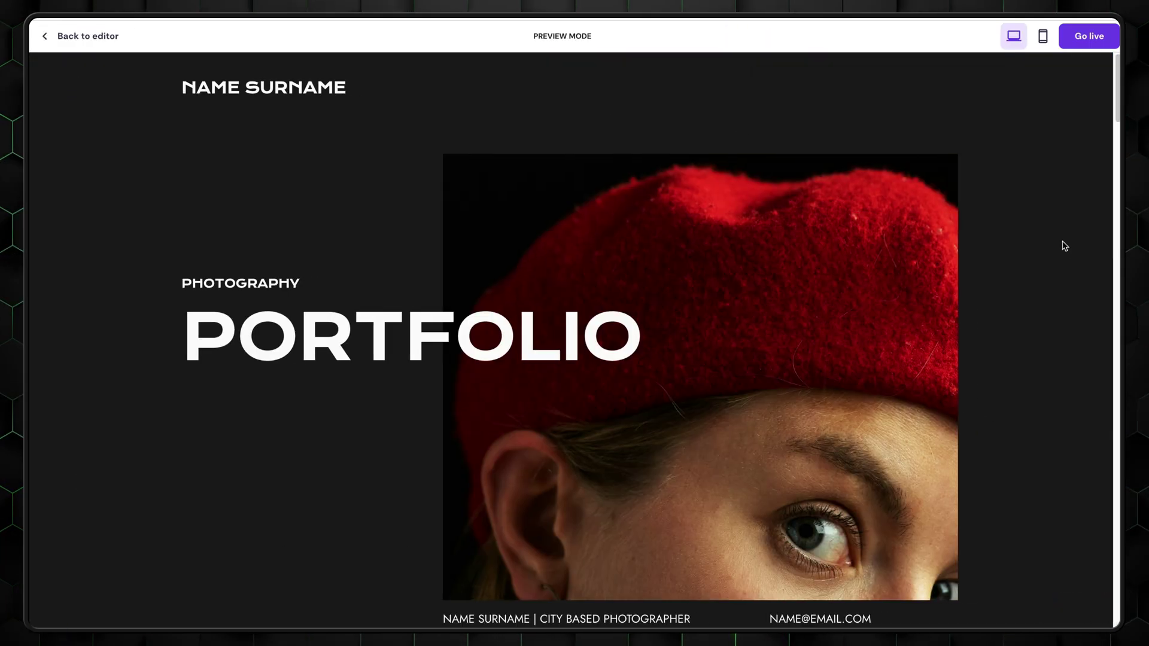
Step: Review the desktop preview from the portfolio header through the About Me section, Projects section and photo gallery
{"action": "scroll", "coordinate": [1060, 298], "scroll_direction": "down", "scroll_amount": 10}
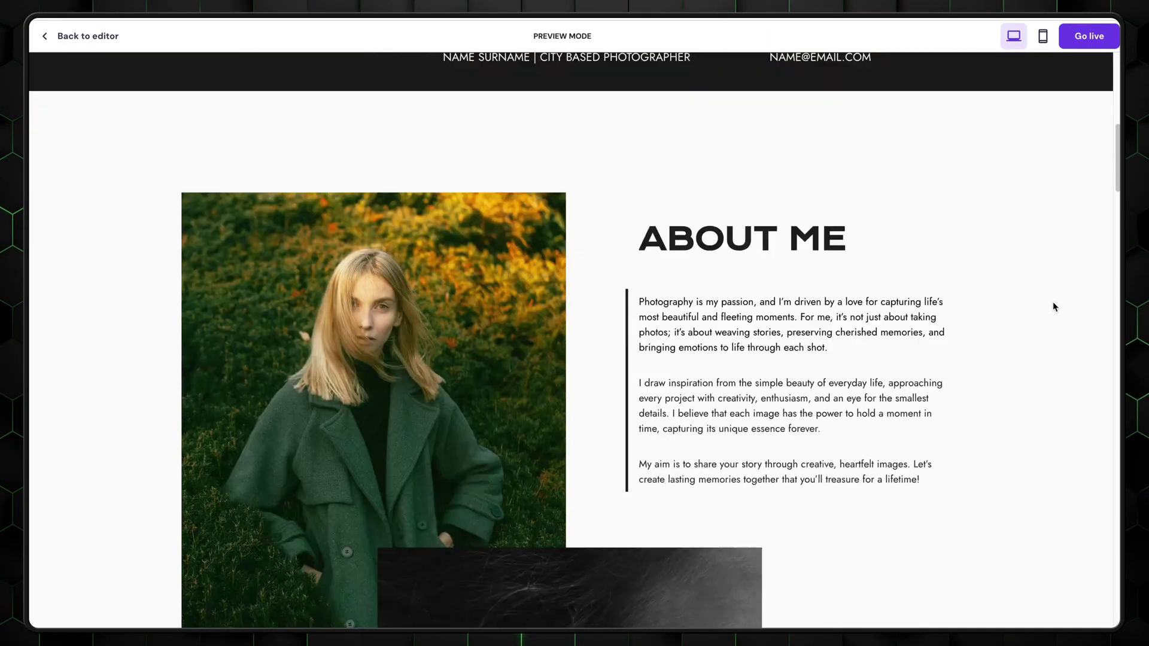
{"action": "scroll", "coordinate": [1026, 321], "scroll_direction": "down", "scroll_amount": 10}
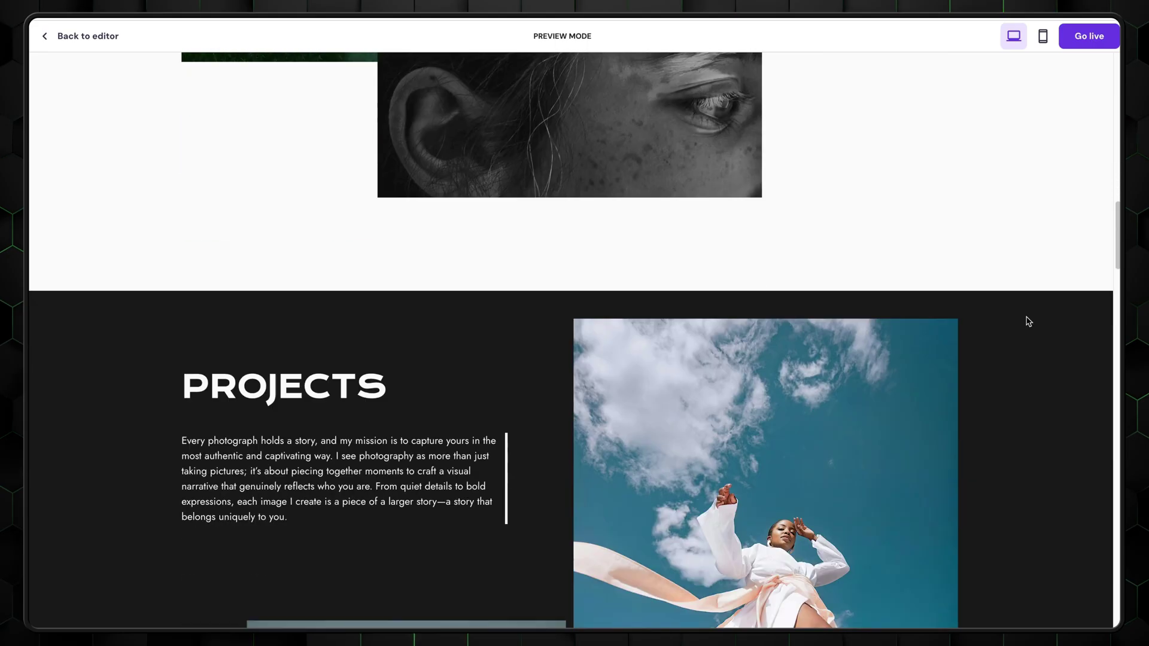
{"action": "scroll", "coordinate": [1027, 323], "scroll_direction": "down", "scroll_amount": 10}
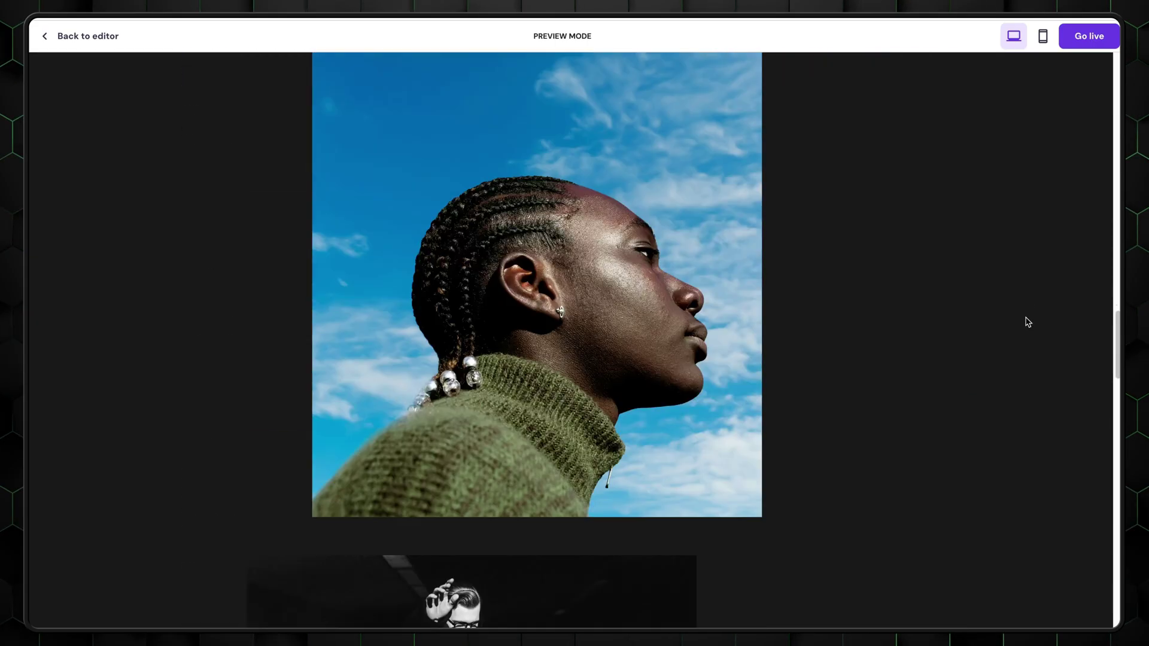
{"action": "scroll", "coordinate": [1027, 322], "scroll_direction": "down", "scroll_amount": 10}
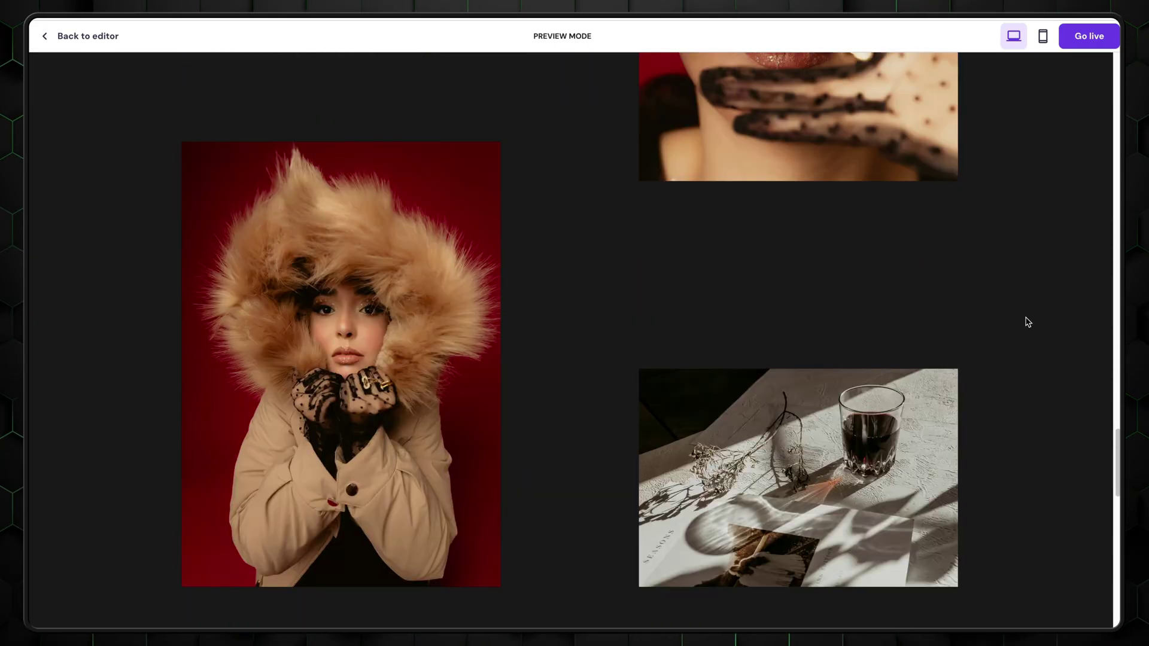
{"action": "scroll", "coordinate": [1027, 322], "scroll_direction": "down", "scroll_amount": 10}
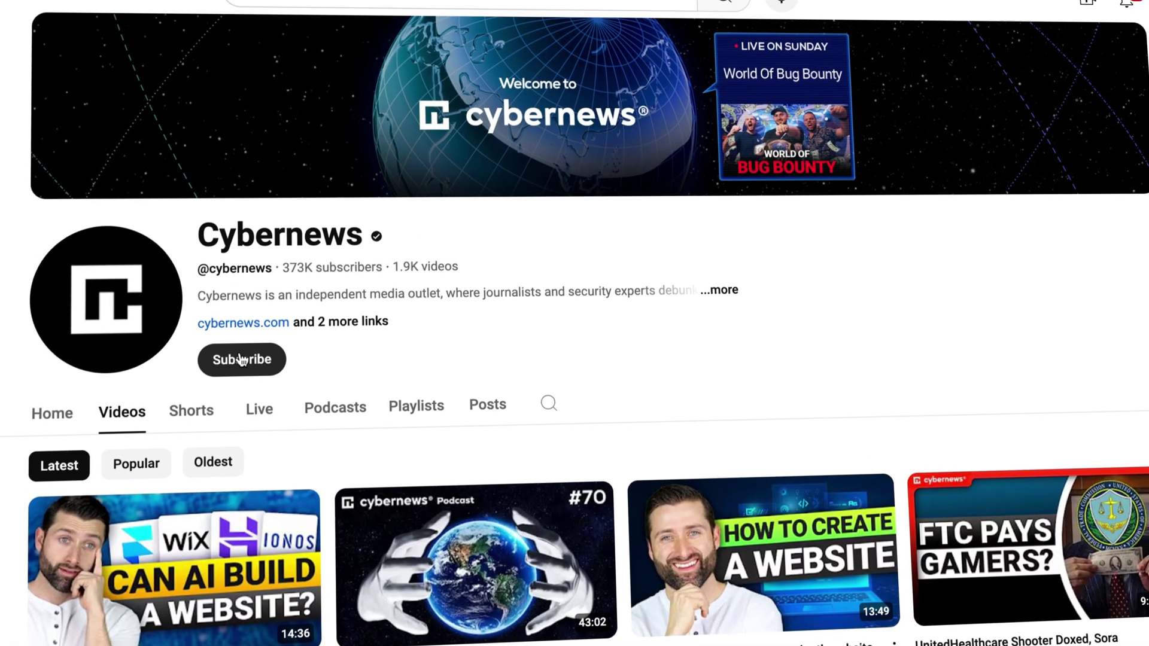
Step: Subscribe to the Cybernews channel on YouTube
{"action": "left_click", "coordinate": [242, 360]}
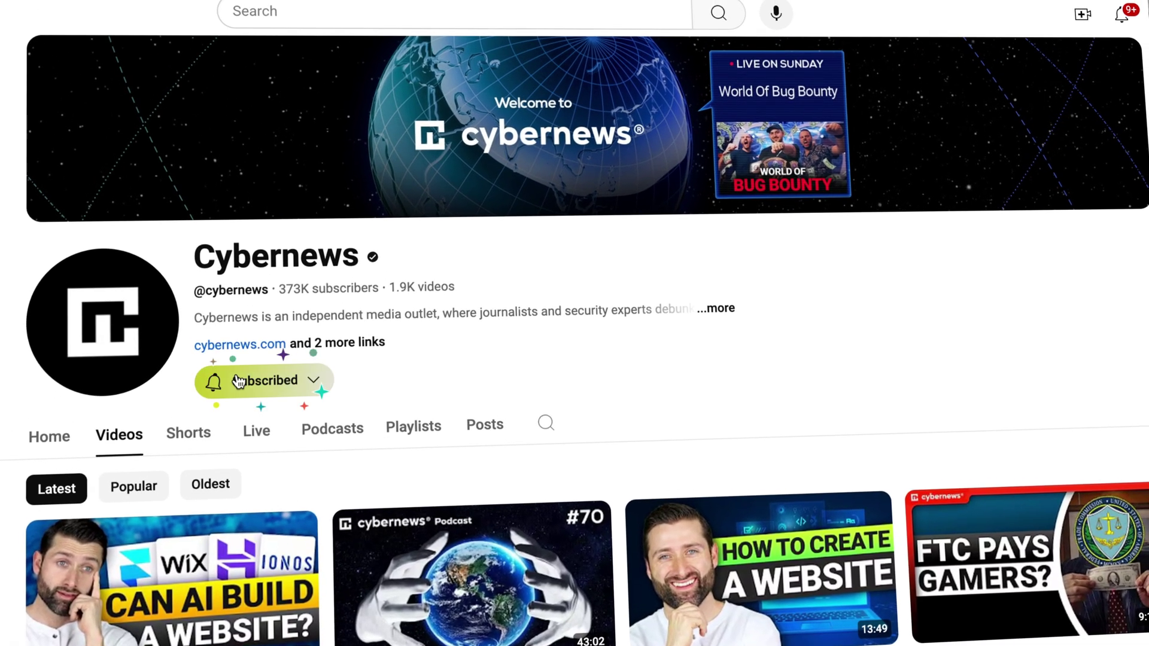